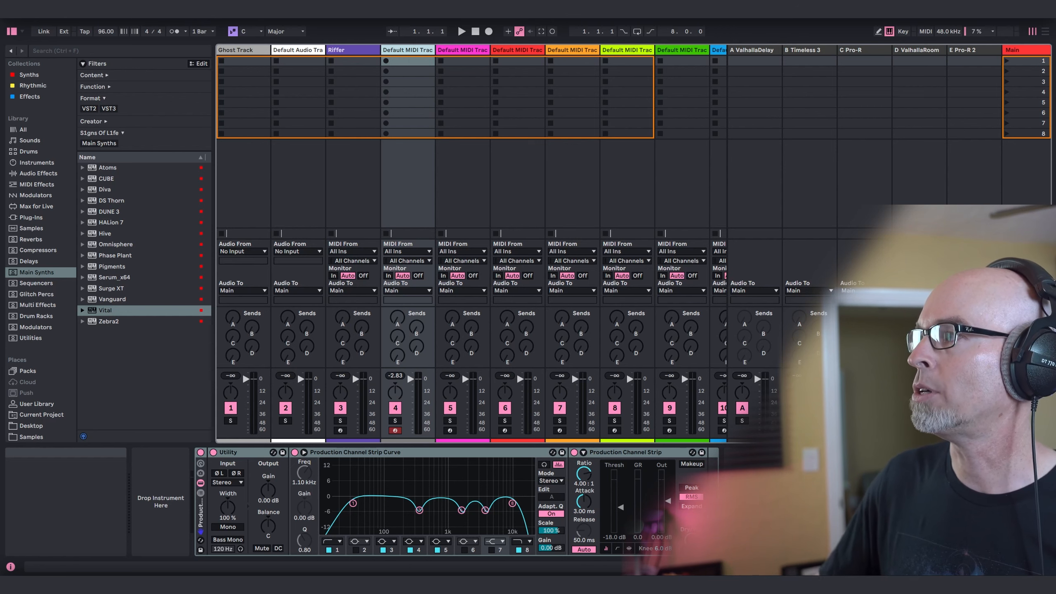
# Examine the ValhallaDelay settings on return track A in an enlarged plug-in window, and close it.
pyautogui.click(732, 171)
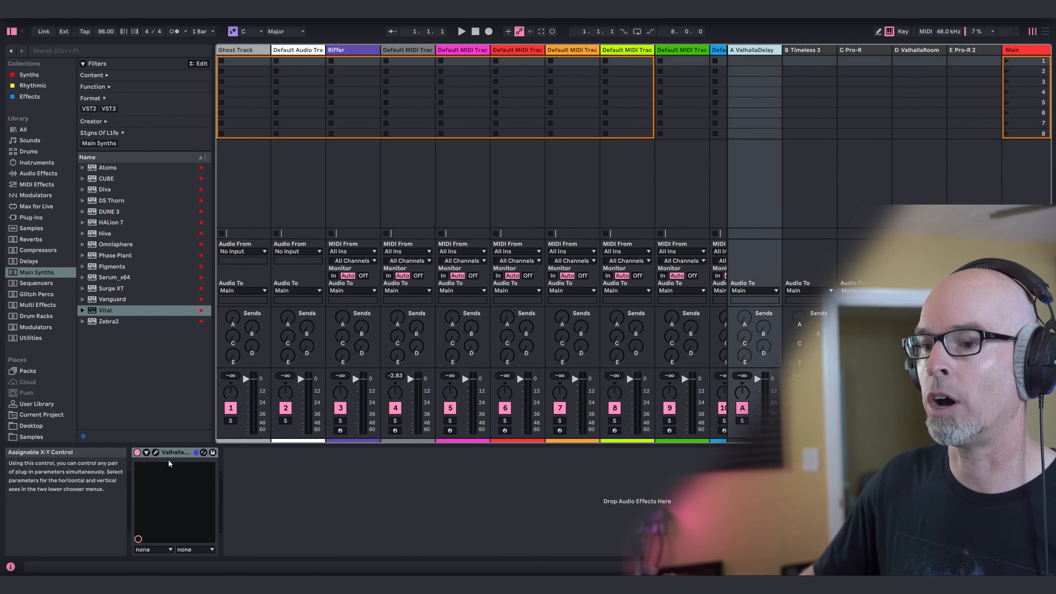
pyautogui.click(156, 452)
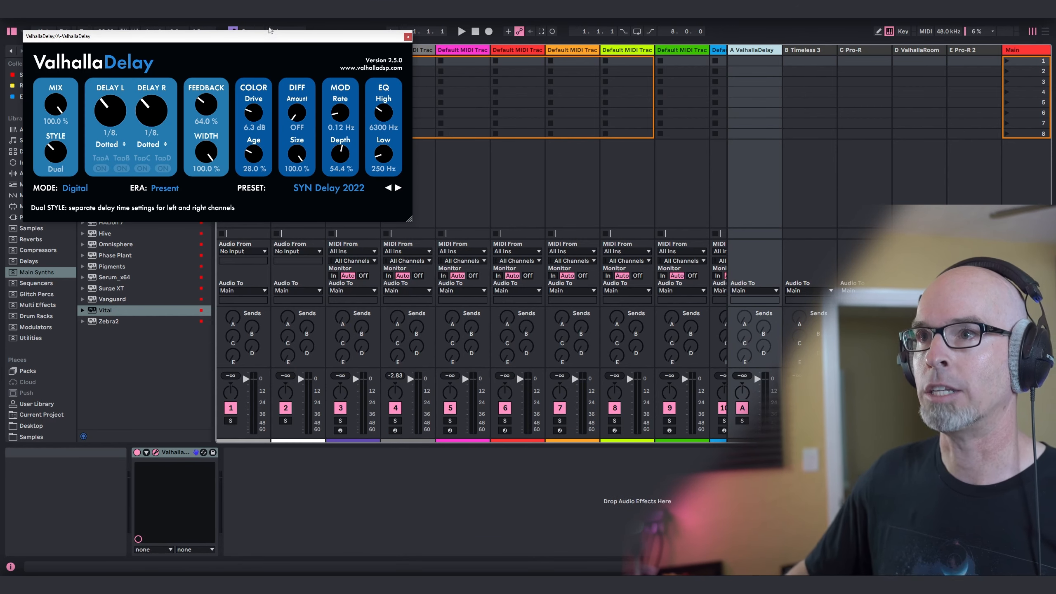
pyautogui.moveTo(269, 40); pyautogui.dragTo(334, 159)
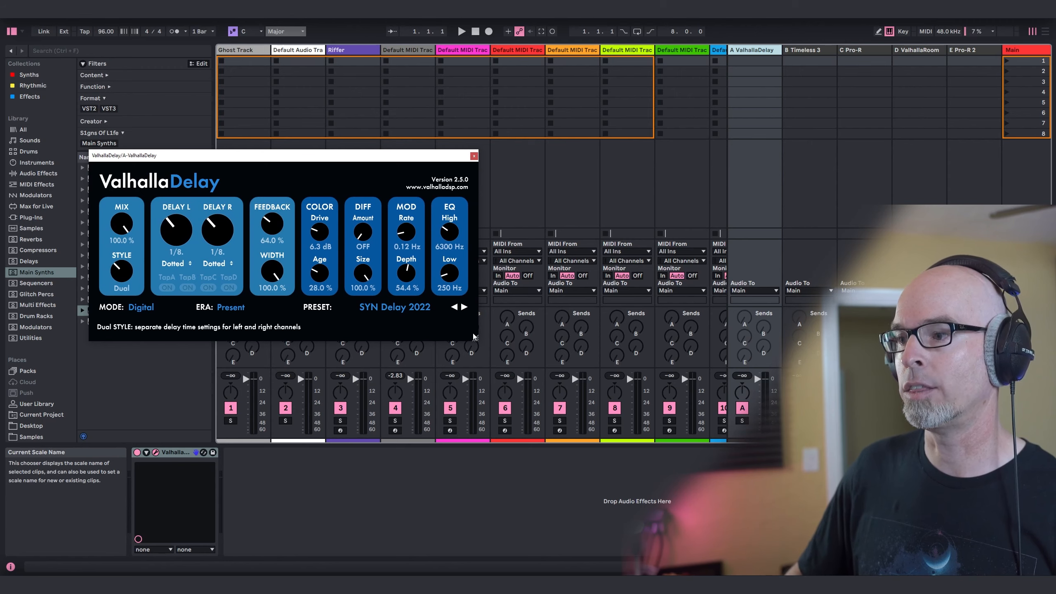
pyautogui.moveTo(474, 339); pyautogui.dragTo(572, 445)
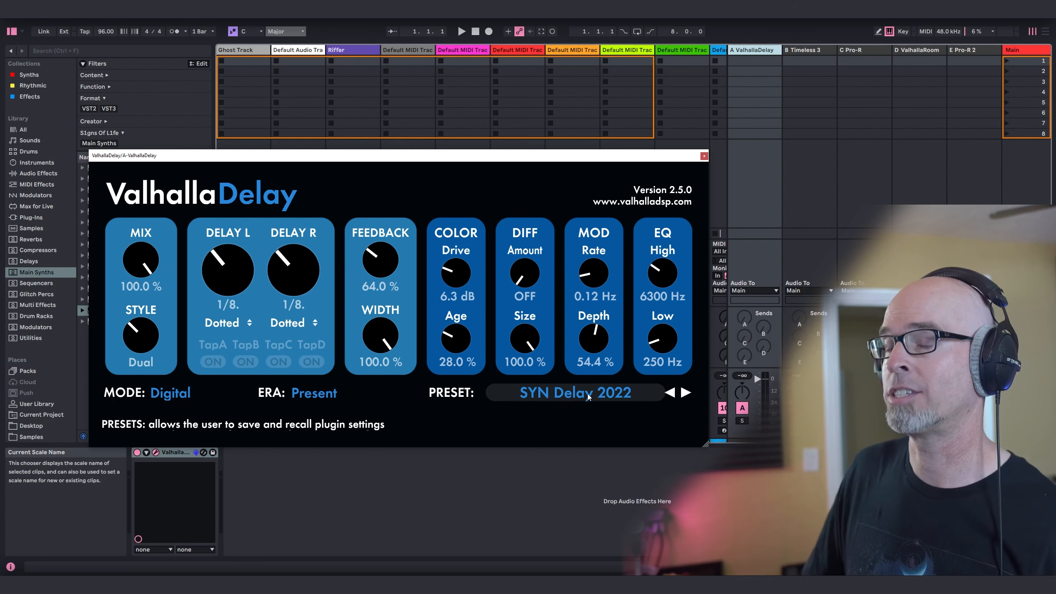
pyautogui.click(704, 156)
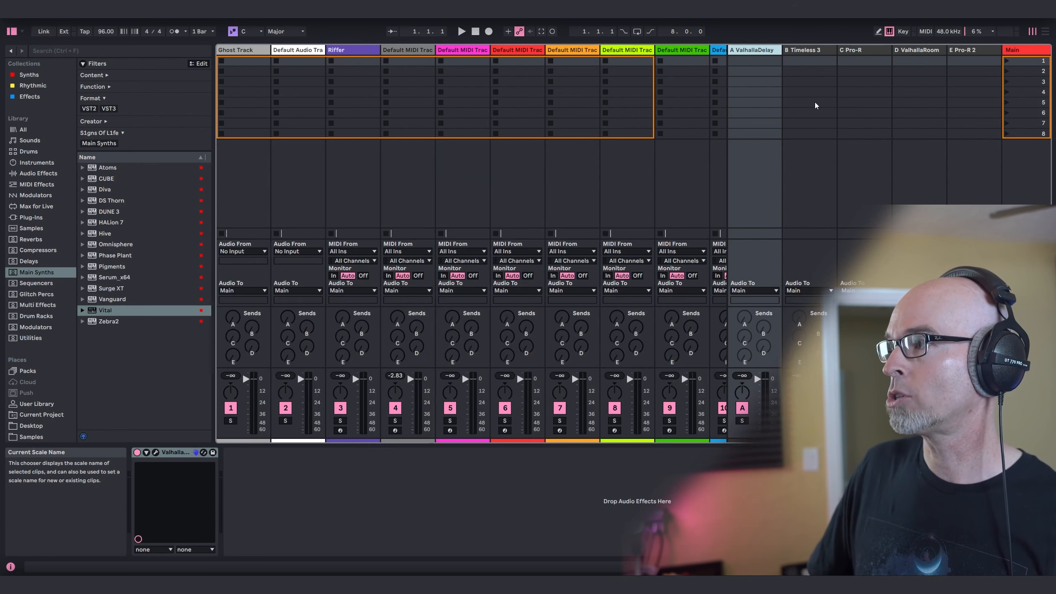
# Examine the ValhallaRoom reverb settings on return track D in an enlarged plug-in window, and close it.
pyautogui.click(915, 55)
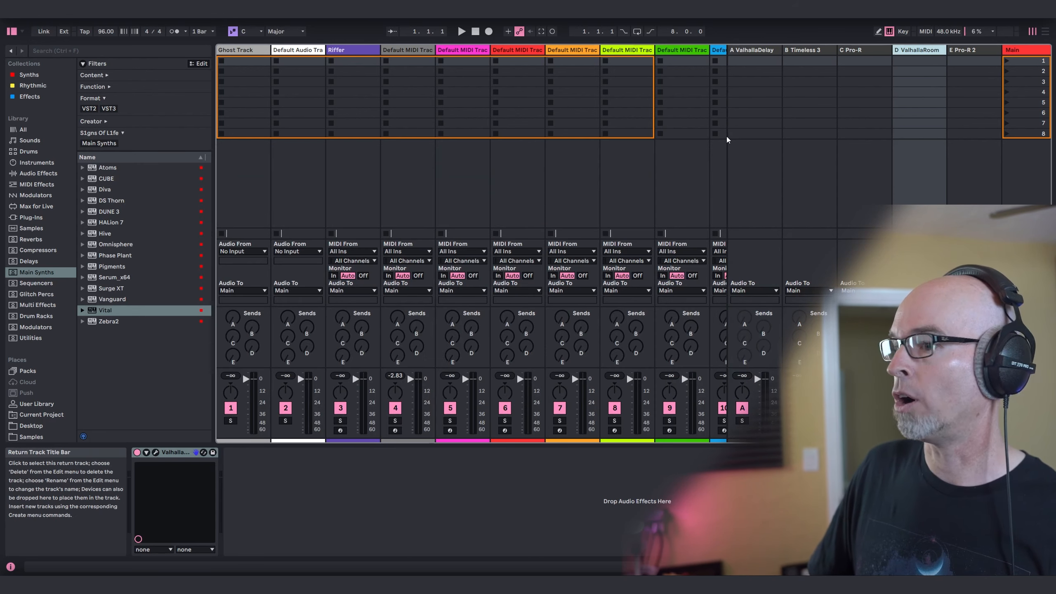
pyautogui.click(156, 453)
pyautogui.moveTo(359, 224); pyautogui.dragTo(481, 360)
pyautogui.moveTo(329, 47); pyautogui.dragTo(431, 137)
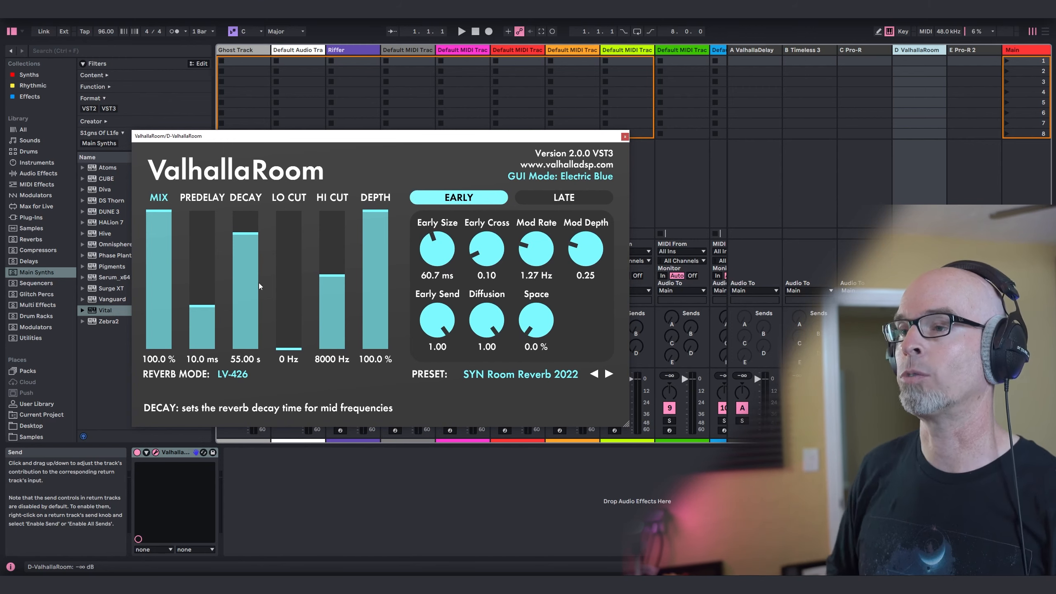
pyautogui.click(625, 137)
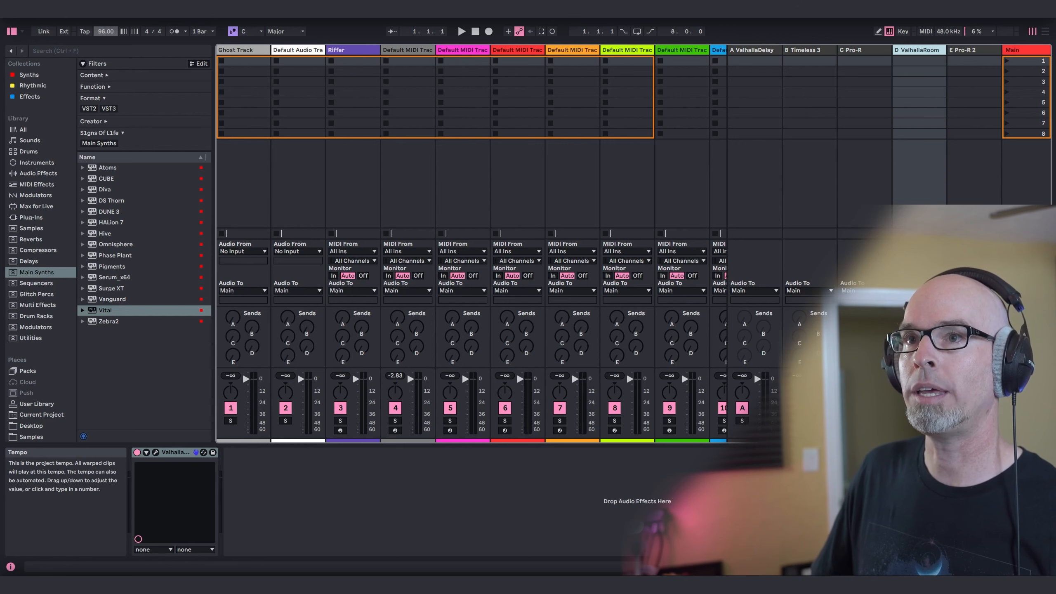
# Set the project tempo to 97 BPM and the scale to G Minor.
pyautogui.click(109, 32)
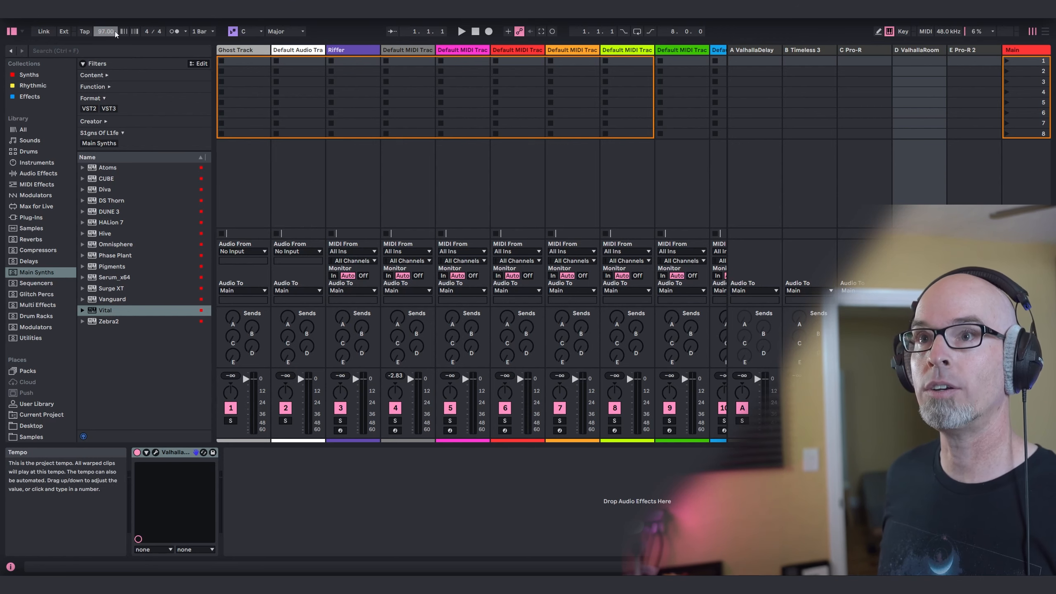
pyautogui.click(249, 37)
pyautogui.click(250, 110)
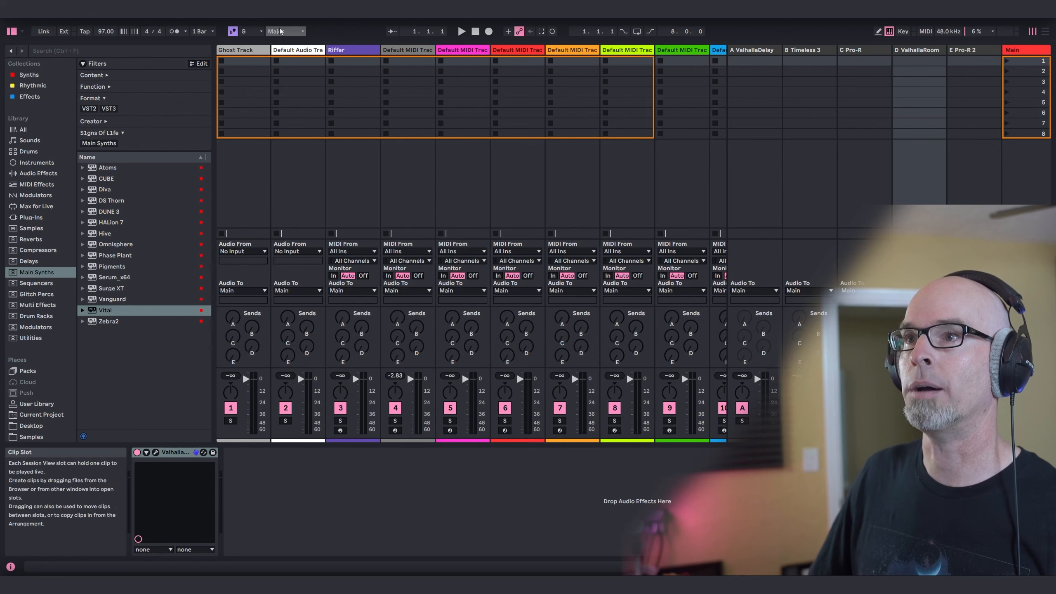
pyautogui.click(279, 32)
pyautogui.click(282, 41)
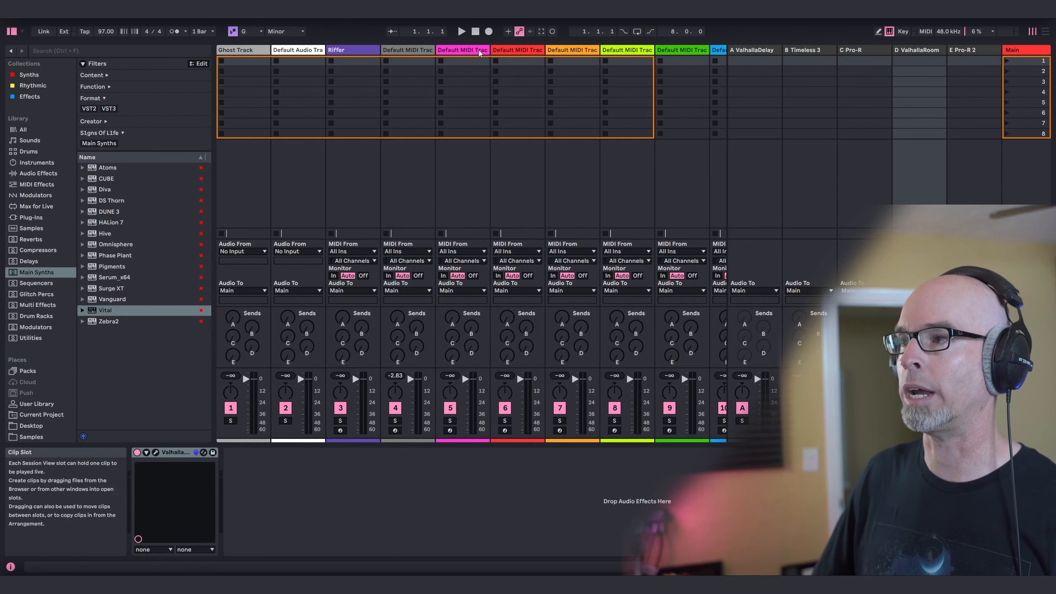
# Switch to the Arrangement View, unfold track 4 and load the Vital synth onto it.
pyautogui.press('Tab')
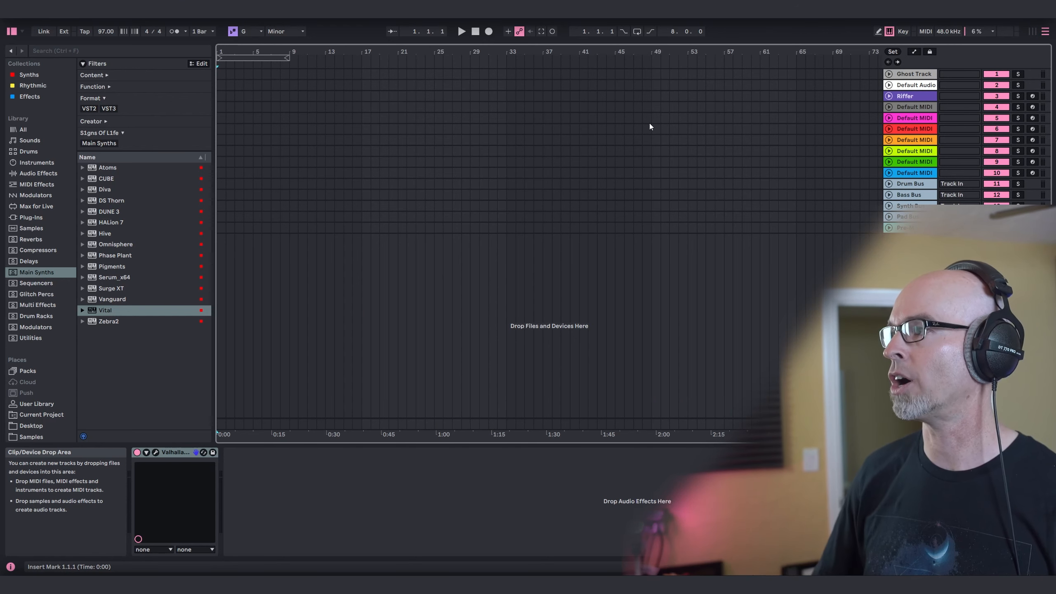
pyautogui.click(889, 106)
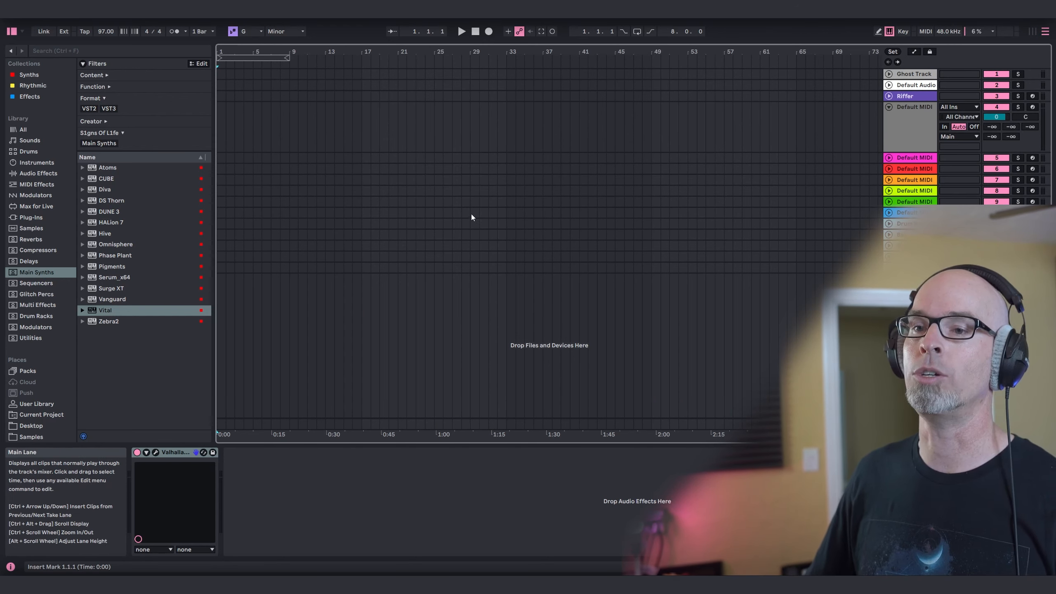
pyautogui.click(113, 311)
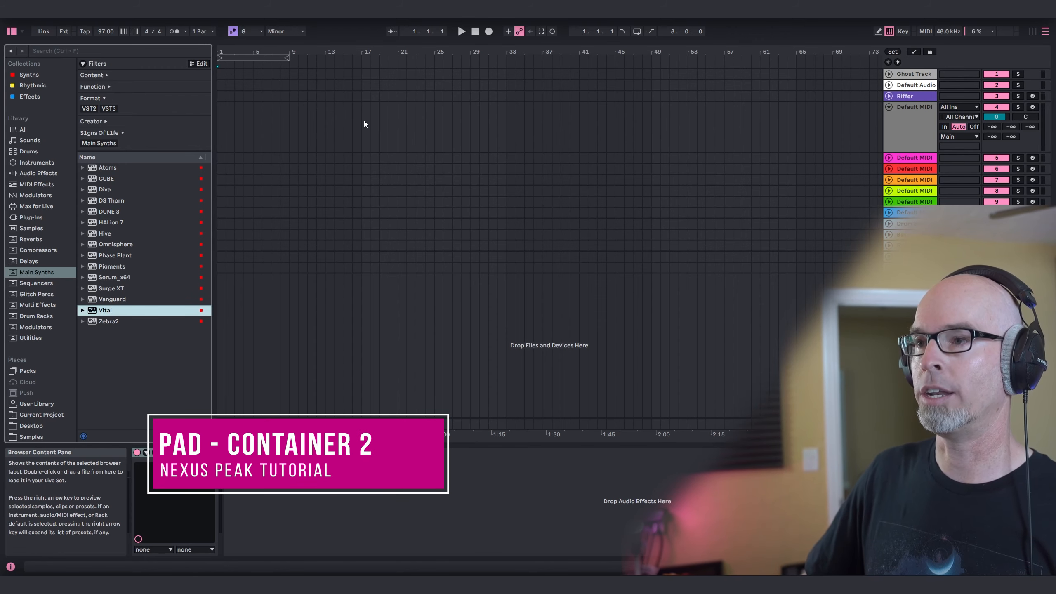
pyautogui.moveTo(364, 120); pyautogui.dragTo(364, 120)
pyautogui.moveTo(484, 140); pyautogui.dragTo(474, 79)
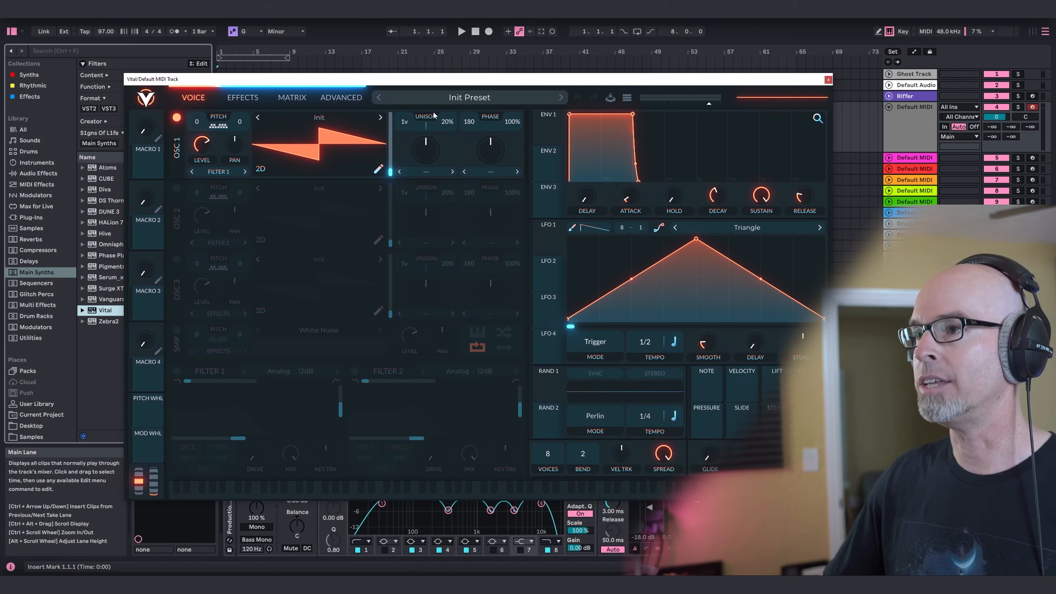
# Load the preset "Nexus Peak - Container 2" in Vital and close the plug-in window.
pyautogui.click(442, 96)
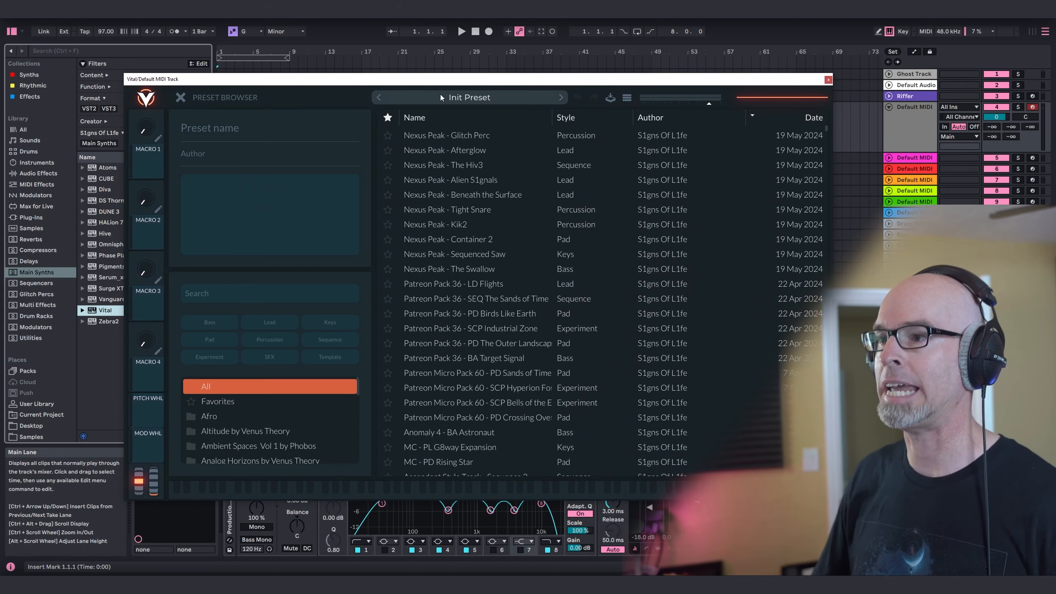
pyautogui.click(469, 239)
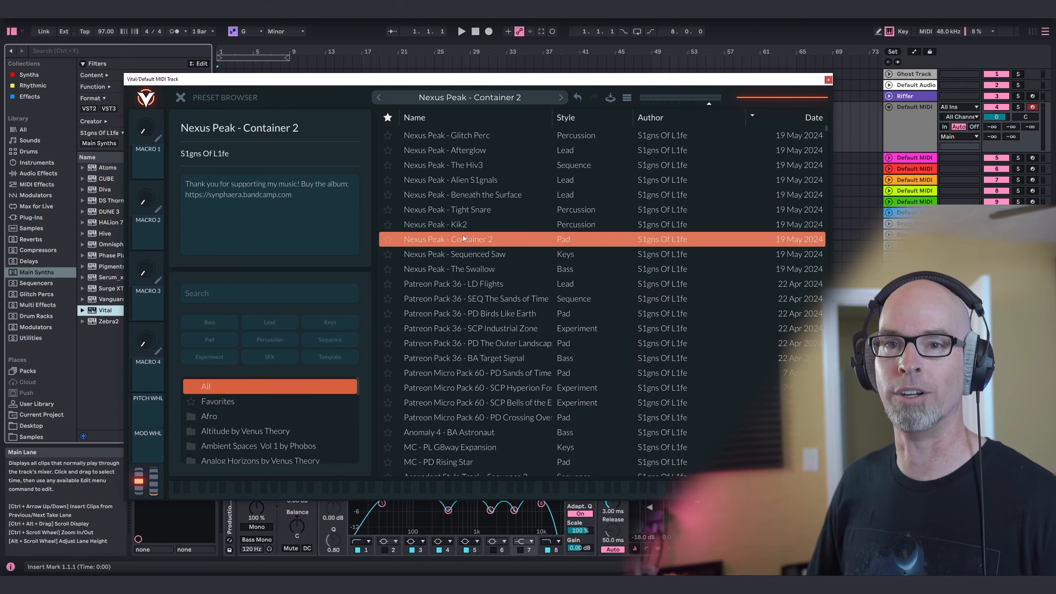
pyautogui.click(179, 98)
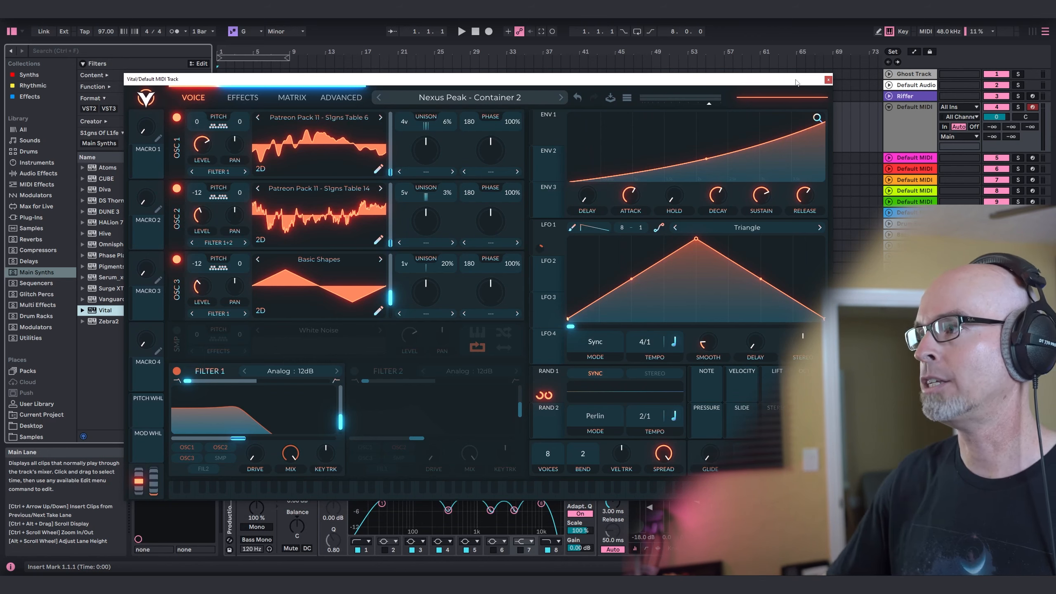
pyautogui.click(828, 80)
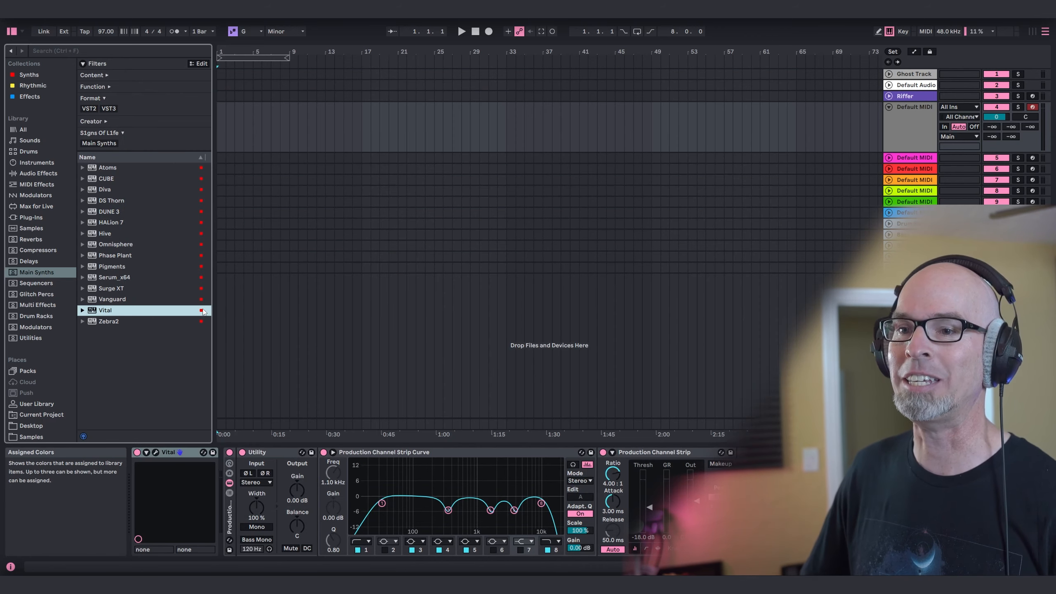
# Place NEXUSPEAK_CONTAINER.mid from the MIDI Clips folder at the start of track 4.
pyautogui.scroll(-5, 33, 242)
pyautogui.click(28, 401)
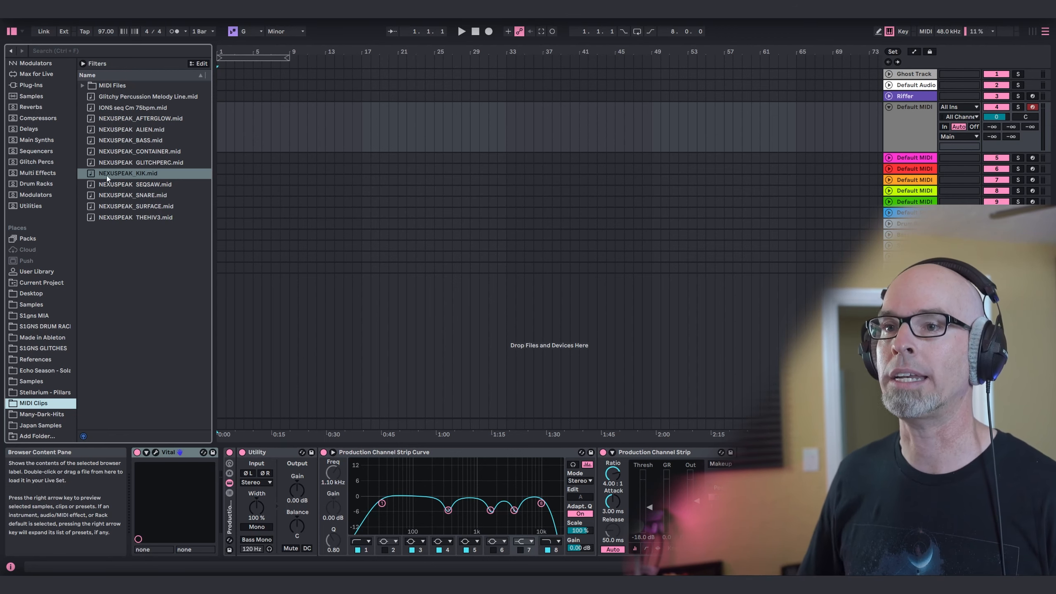
pyautogui.moveTo(129, 152); pyautogui.dragTo(220, 131)
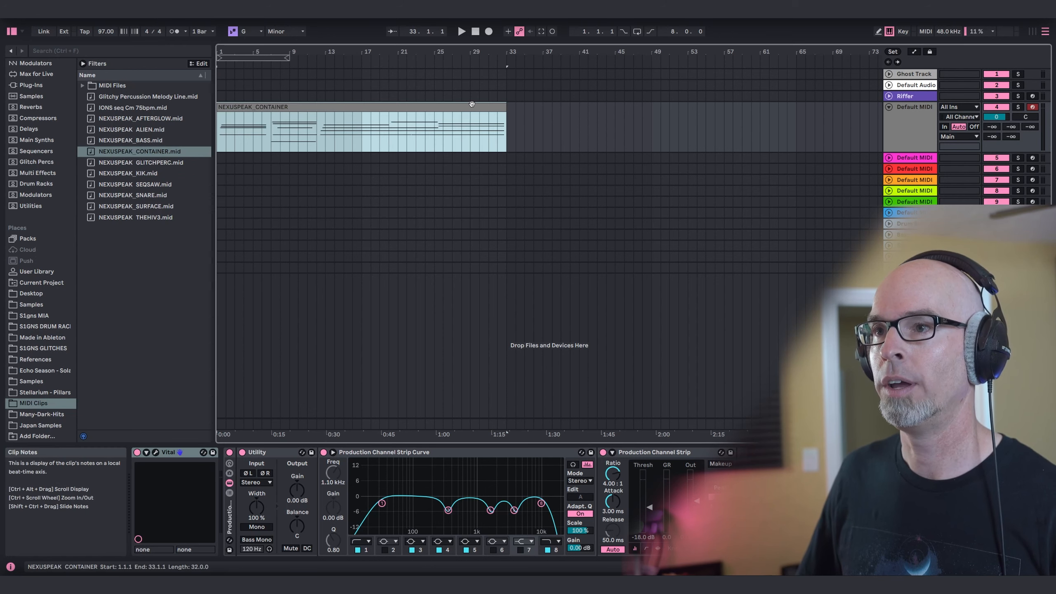
# Set the arrangement loop length to 200 bars.
pyautogui.click(667, 31)
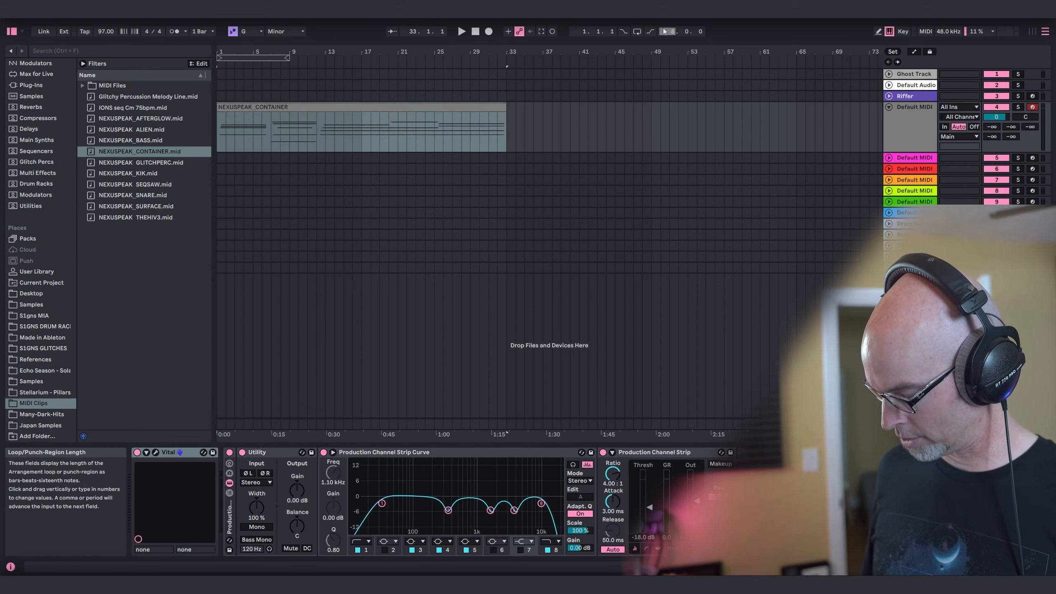
pyautogui.write('200')
pyautogui.press('Return')
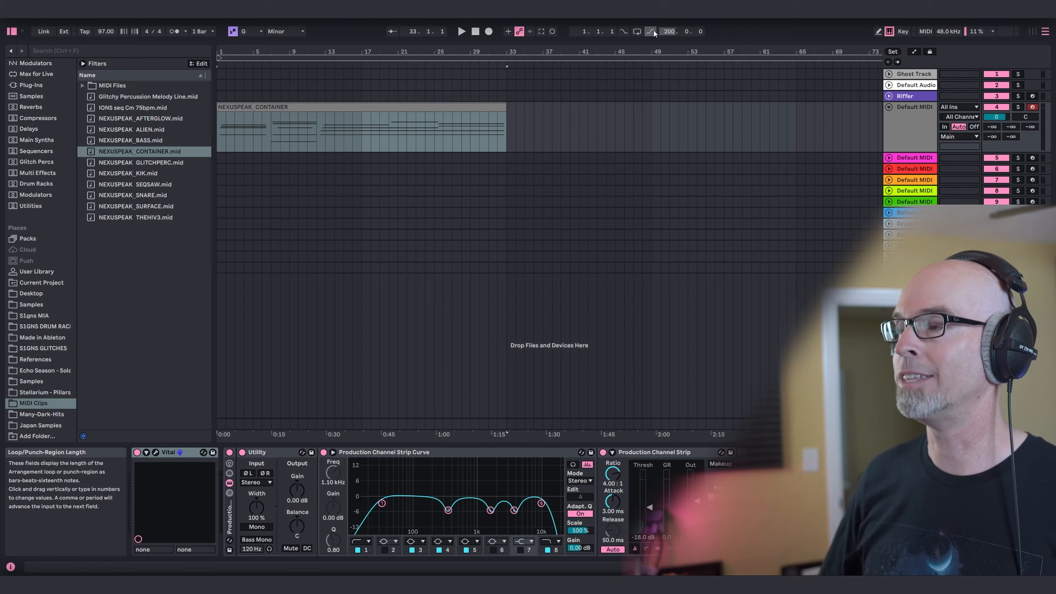
# Extend the NEXUSPEAK_CONTAINER clip so its pattern repeats up to bar 197.
pyautogui.click(590, 53)
pyautogui.moveTo(591, 54); pyautogui.dragTo(349, 53)
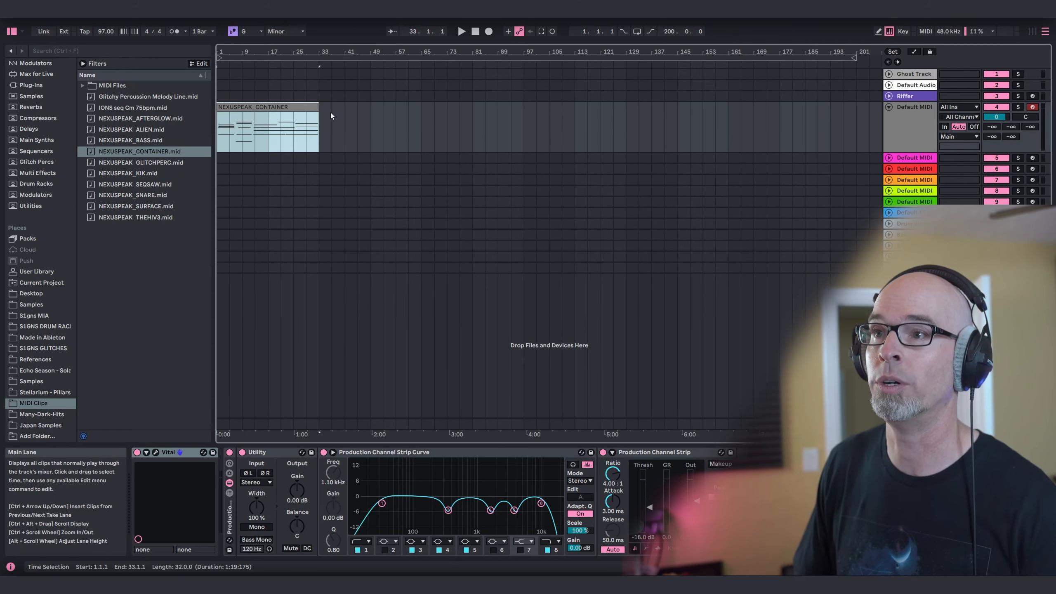
pyautogui.moveTo(319, 121)
pyautogui.mouseDown()
pyautogui.moveTo(742, 143)
pyautogui.moveTo(838, 159)
pyautogui.mouseUp()
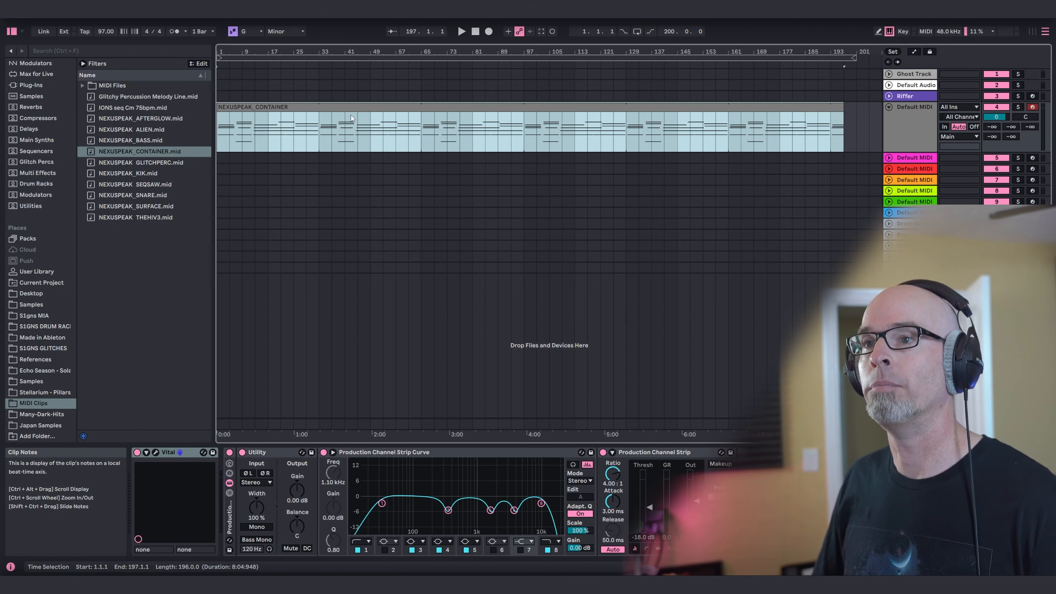
# Route track 4's output to the Pad Bus and rename the track "Container".
pyautogui.click(959, 137)
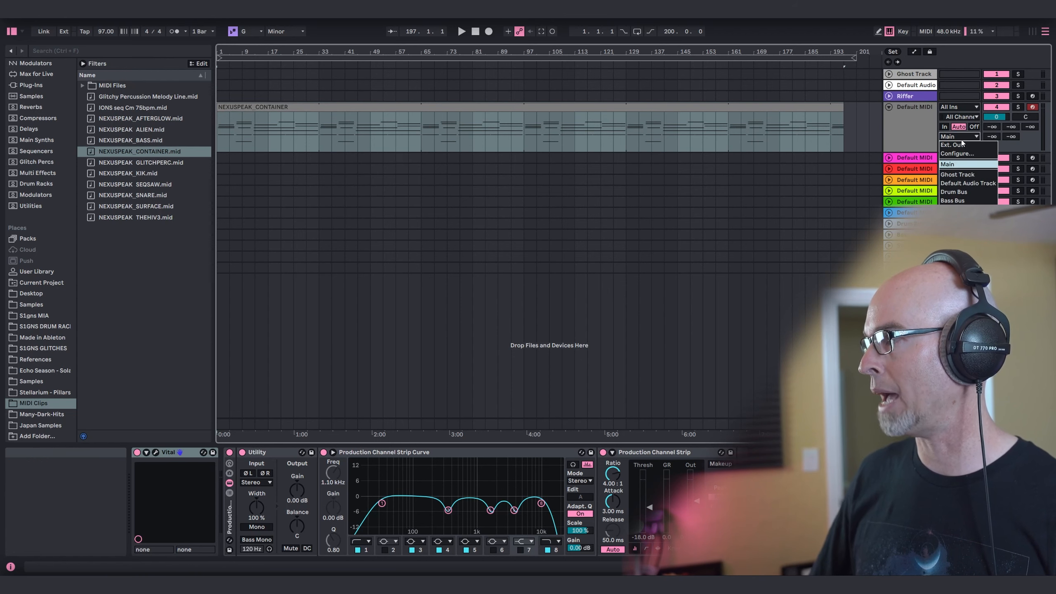
pyautogui.click(952, 217)
pyautogui.click(920, 121)
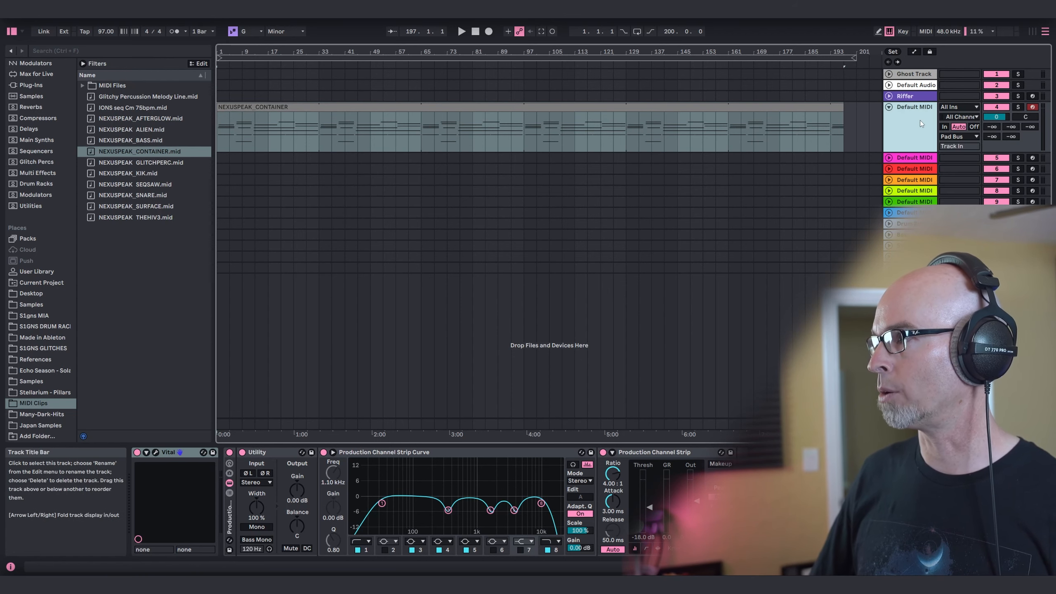
pyautogui.hotkey('ctrl', 'r')
pyautogui.write('Container')
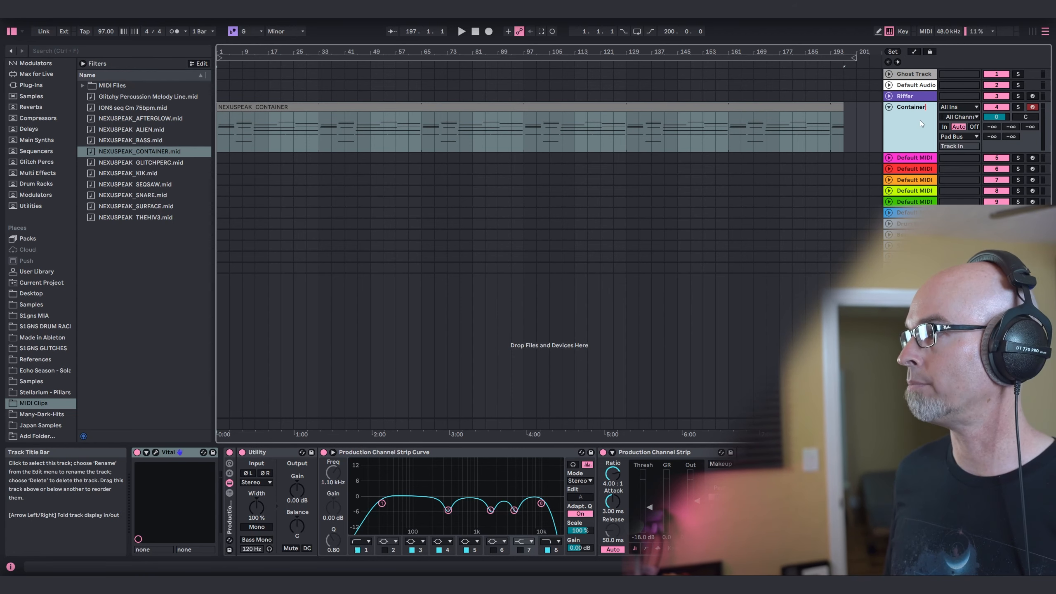
pyautogui.press('Return')
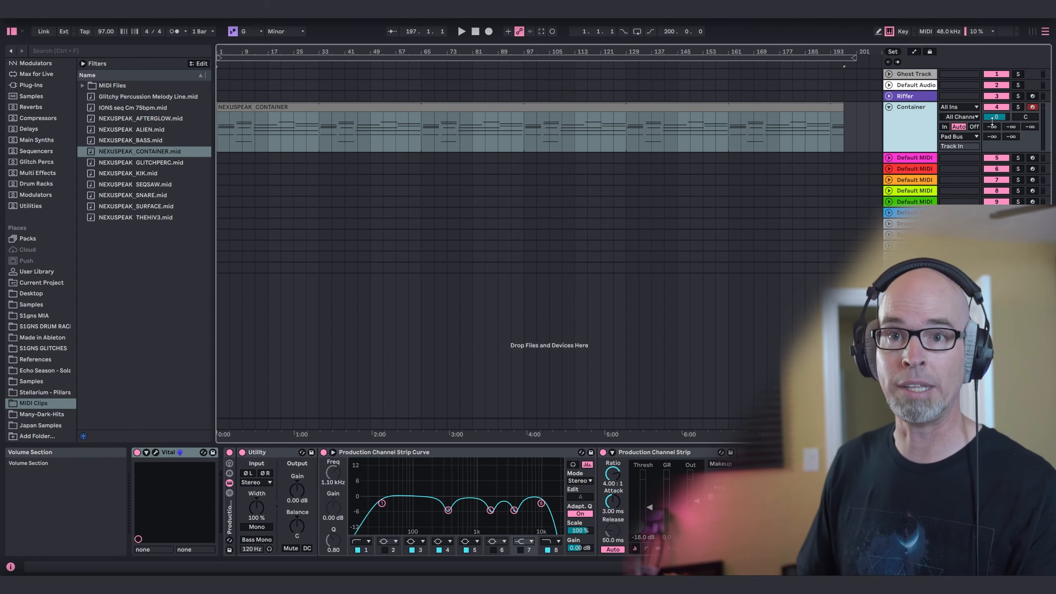
# Set the Container track's send A to -12.2 dB and send D to -7.0 dB.
pyautogui.moveTo(993, 127)
pyautogui.mouseDown()
pyautogui.moveTo(993, 103)
pyautogui.moveTo(992, 125)
pyautogui.mouseUp()
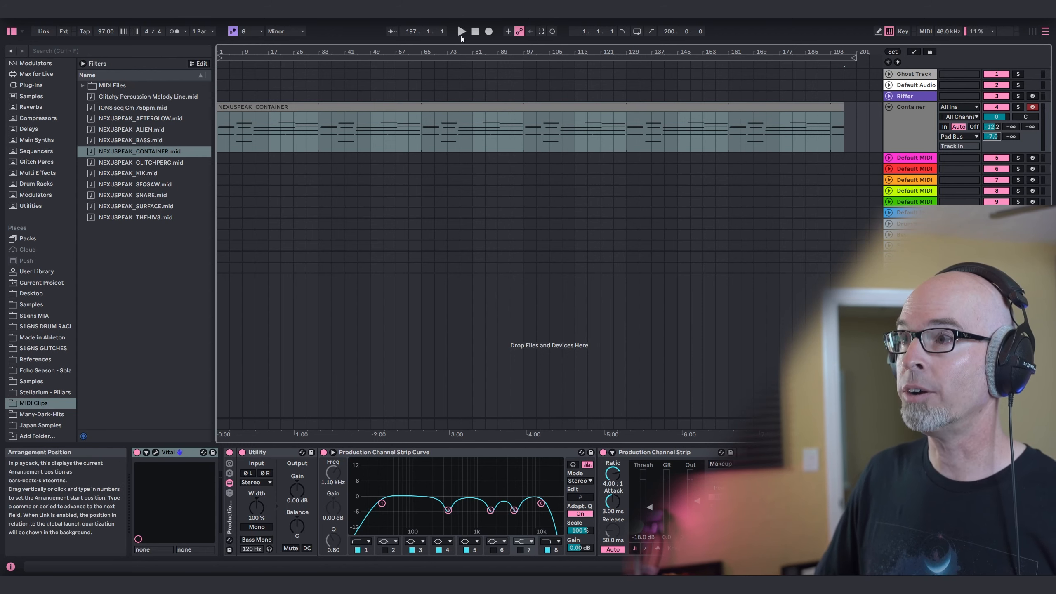
# Play the pad from the start and balance its level with the Utility gain at -2.22 dB and the track volume at -3.4 dB.
pyautogui.doubleClick(475, 33)
pyautogui.press('space')
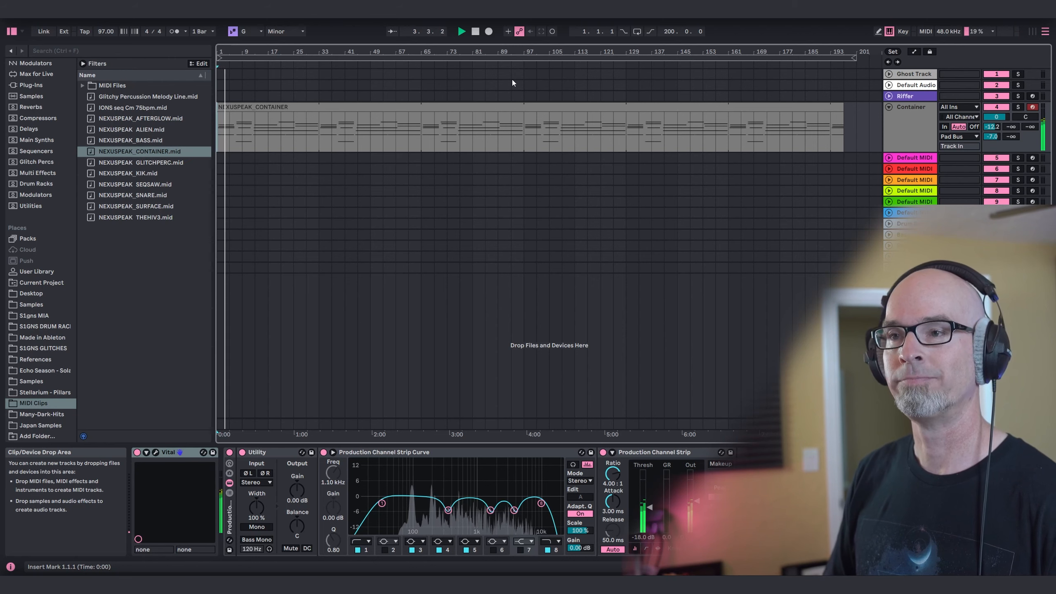
pyautogui.click(155, 452)
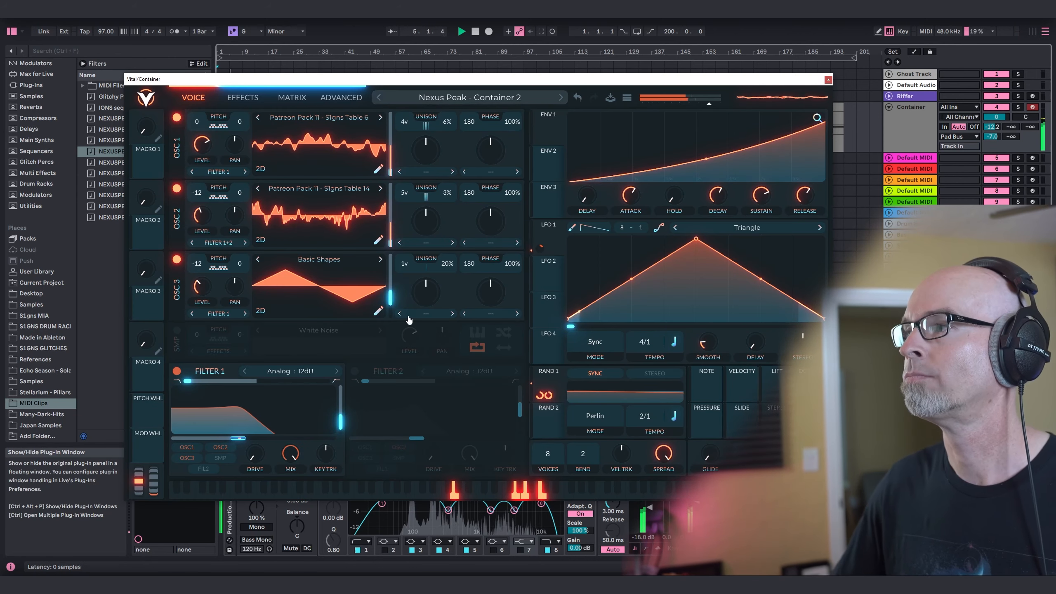
pyautogui.click(828, 79)
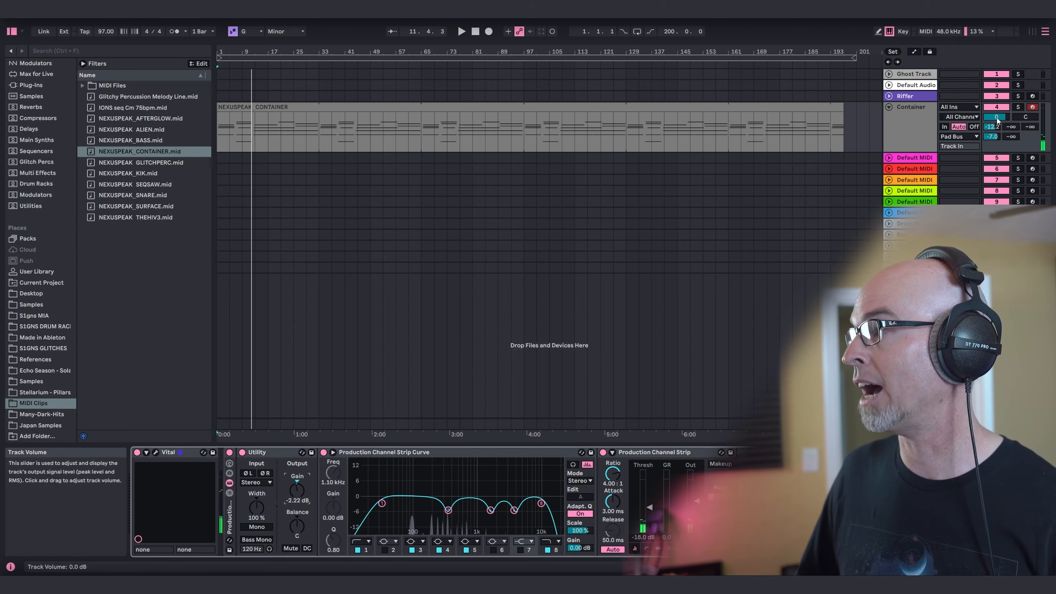
pyautogui.moveTo(991, 120); pyautogui.dragTo(991, 129)
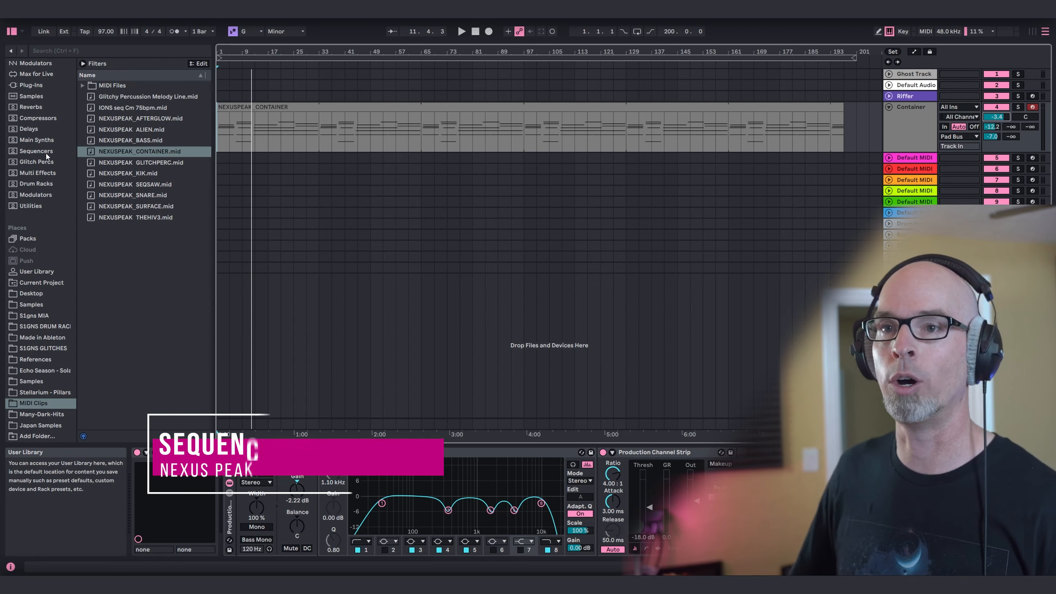
# Load Vital from the Main Synths collection onto track 5.
pyautogui.click(31, 144)
pyautogui.moveTo(105, 310); pyautogui.dragTo(913, 158)
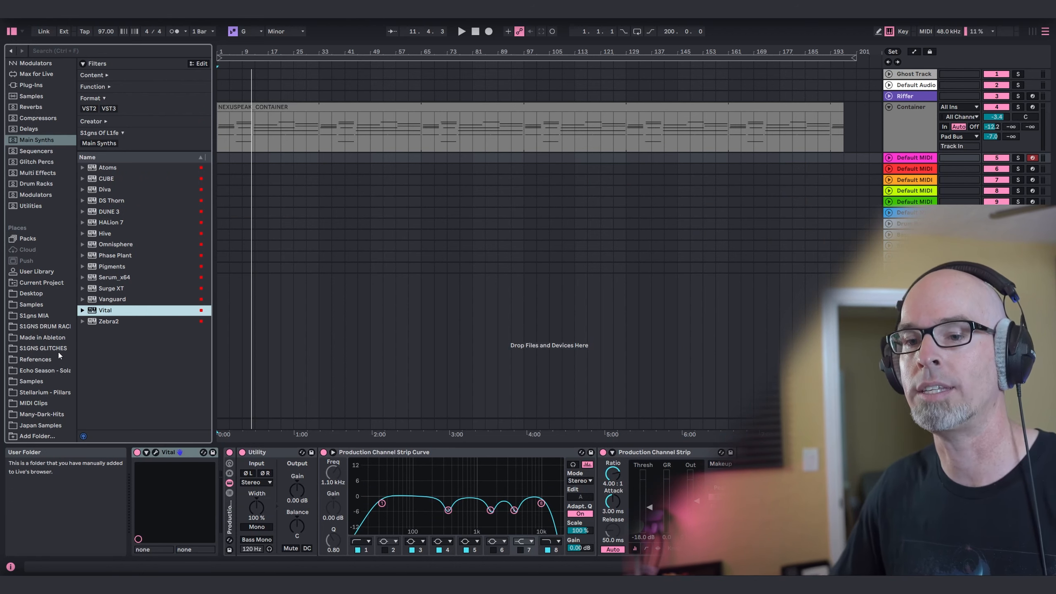
# Place NEXUSPEAK_SEQSAW.mid on track 5 at bar 33 and extend the looped clip to bar 177.
pyautogui.click(24, 403)
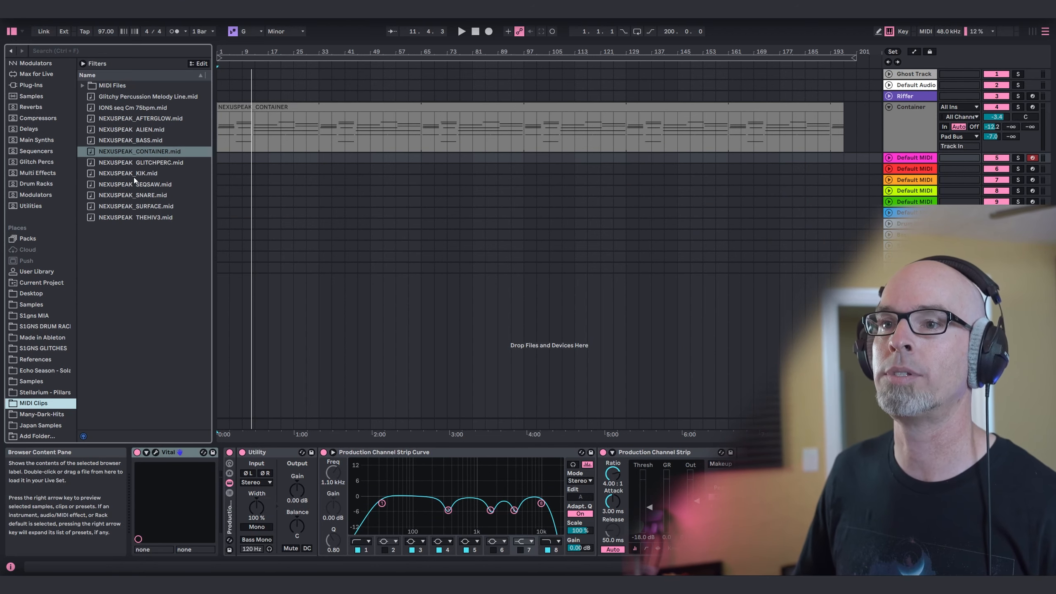
pyautogui.moveTo(122, 187); pyautogui.dragTo(319, 164)
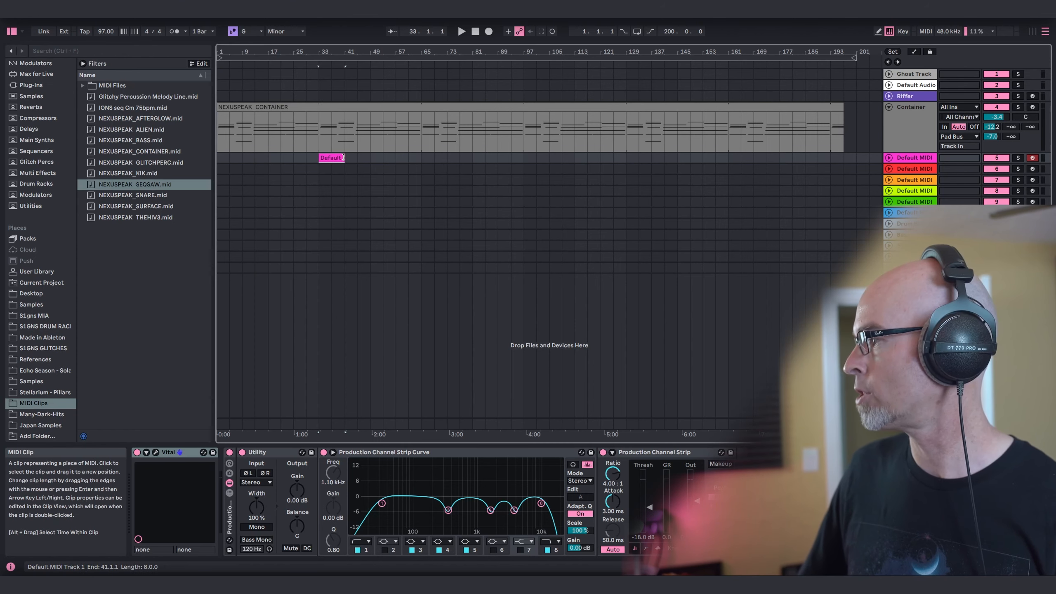
pyautogui.moveTo(344, 157); pyautogui.dragTo(779, 166)
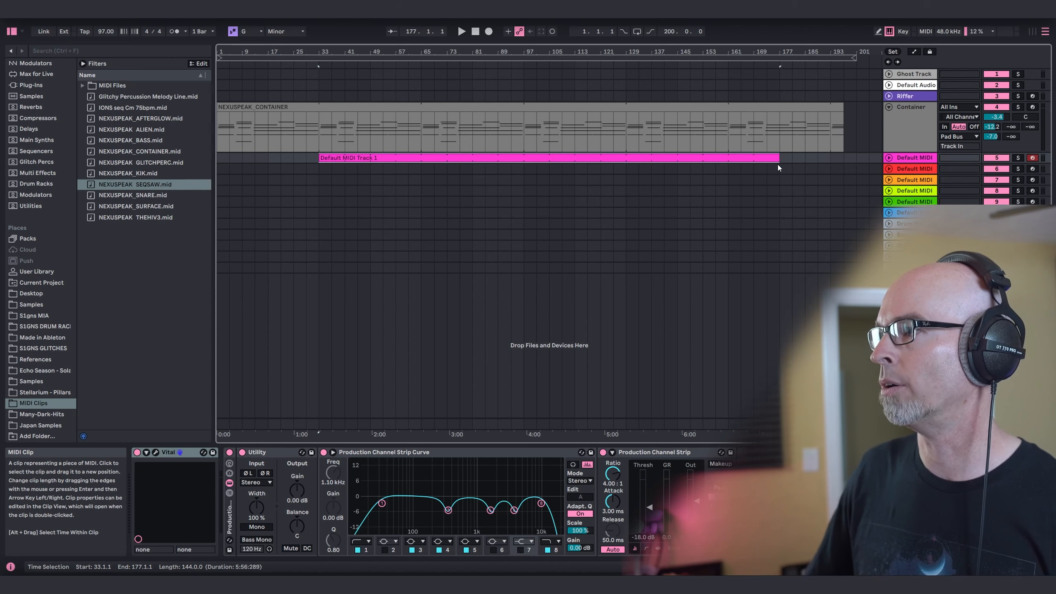
# Route track 5's output to the Synth Bus, setting send A to -12.2 dB, send D to -17.2 dB and volume to -8.7 dB.
pyautogui.click(889, 158)
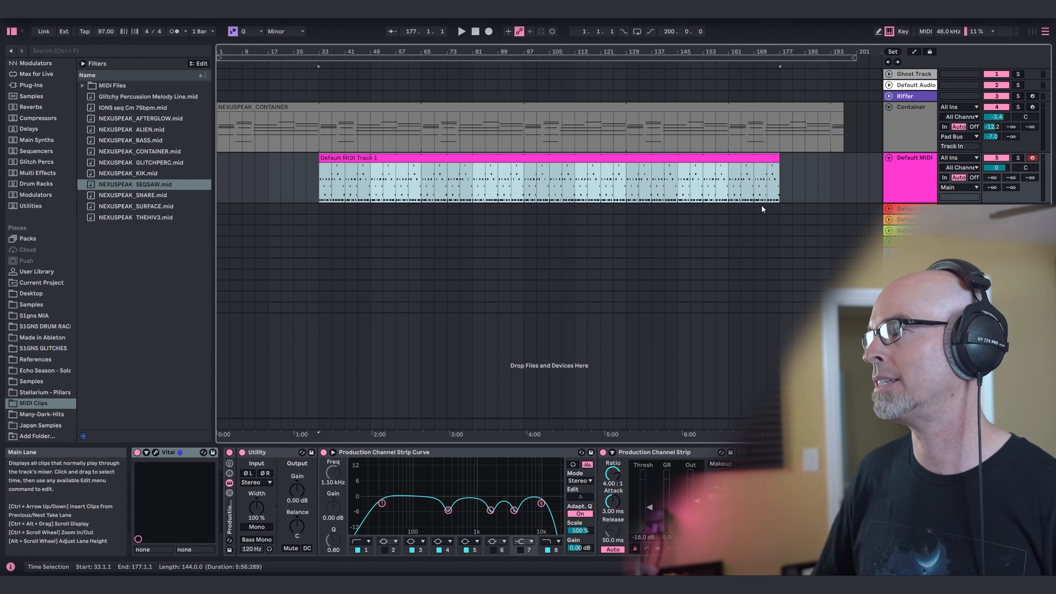
pyautogui.click(957, 186)
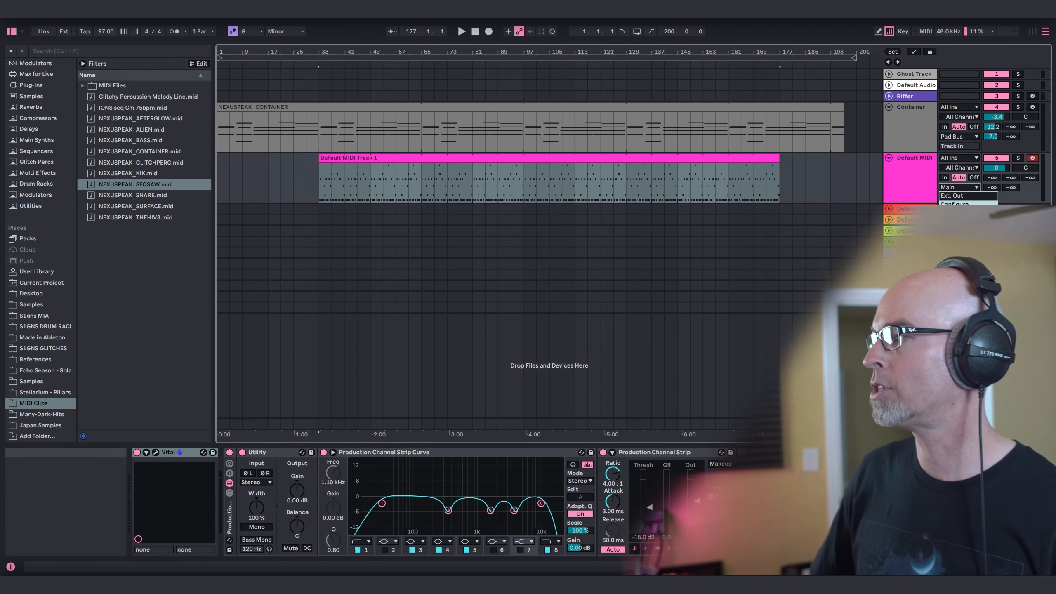
pyautogui.click(960, 258)
pyautogui.moveTo(989, 180); pyautogui.dragTo(989, 179)
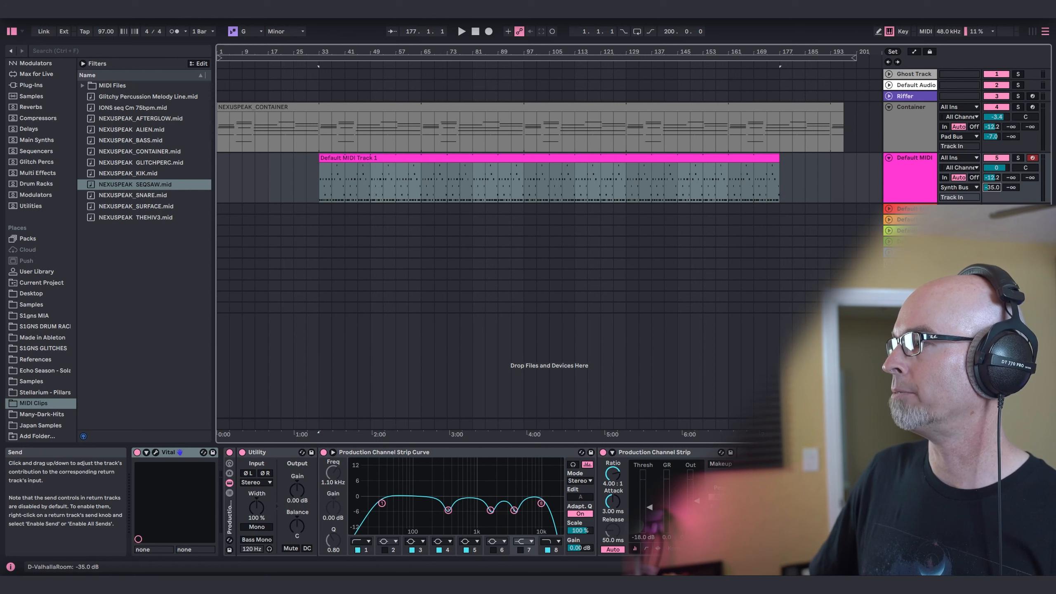
pyautogui.moveTo(996, 167); pyautogui.dragTo(996, 171)
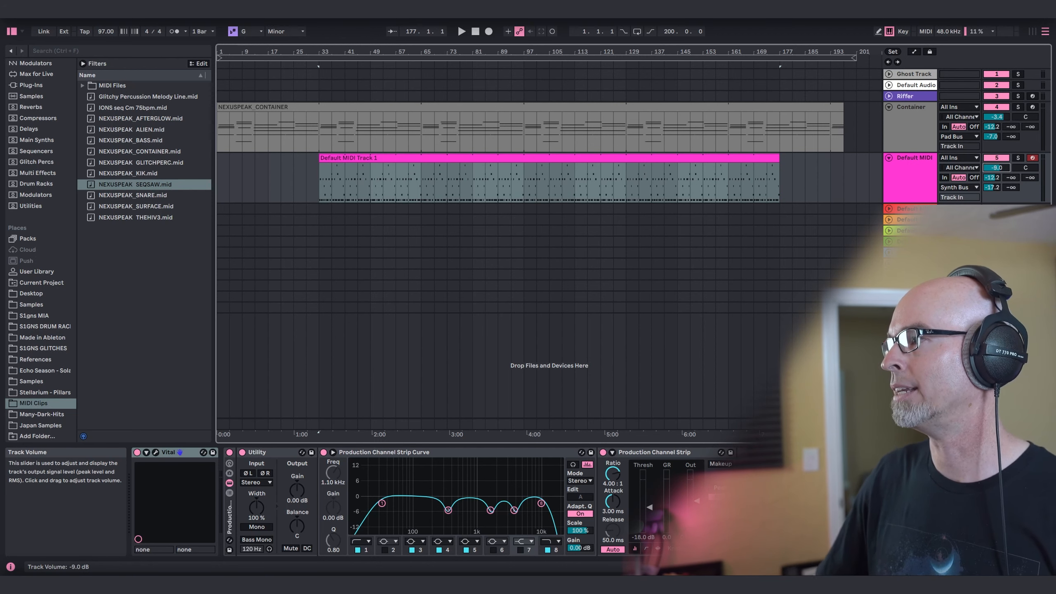
# Rename track 5 as "Seq Saw".
pyautogui.click(912, 169)
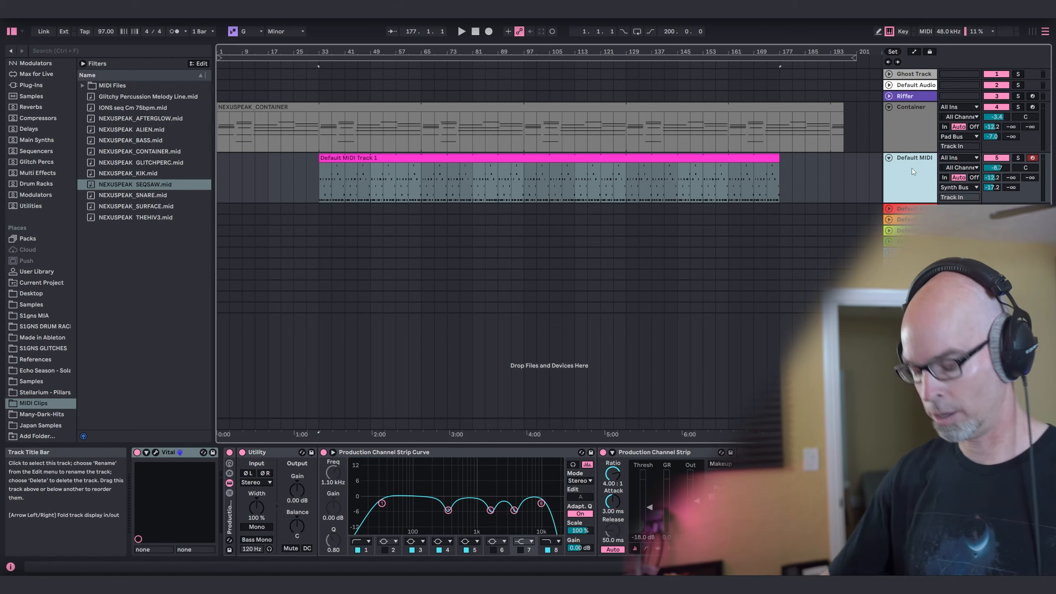
pyautogui.hotkey('ctrl', 'r')
pyautogui.write('Seq')
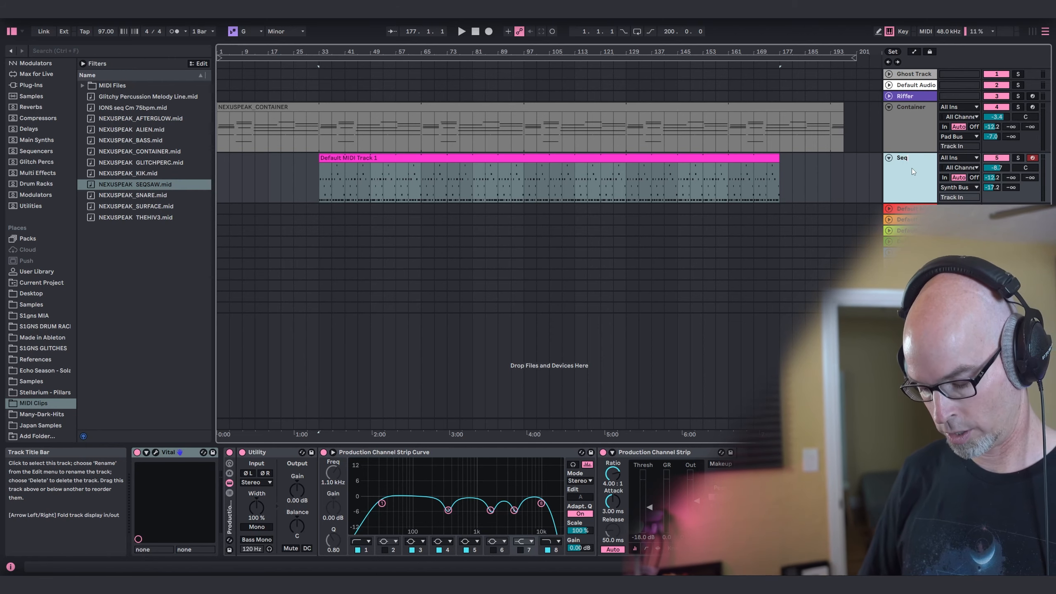
pyautogui.write(' Saw')
pyautogui.press('Return')
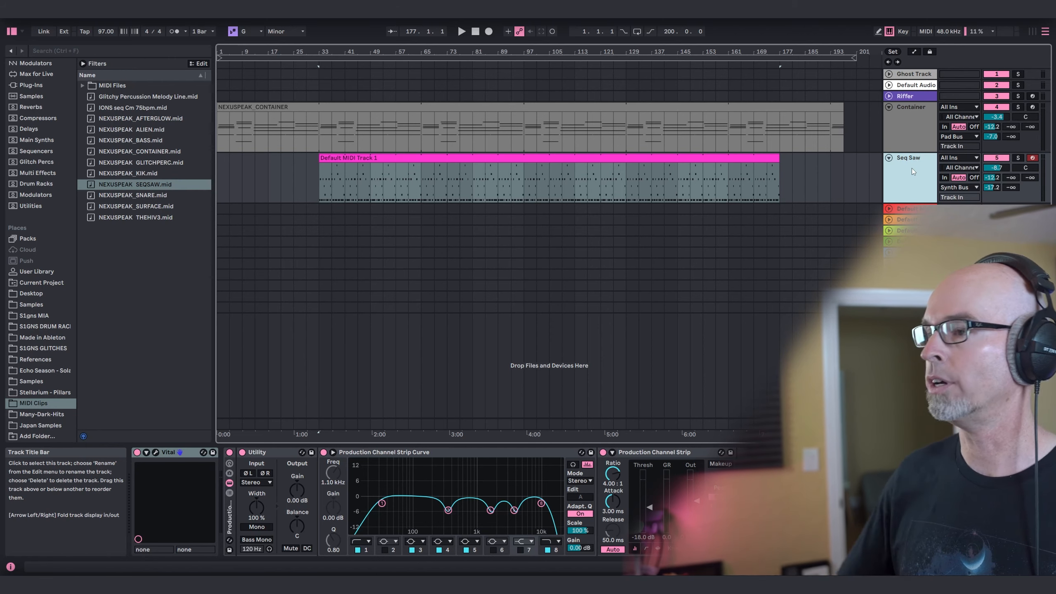
# Play from bar 33 and balance Seq Saw with Utility gain at -5.00 dB, track volume at -14.8 dB and send A at -9.4 dB.
pyautogui.click(329, 175)
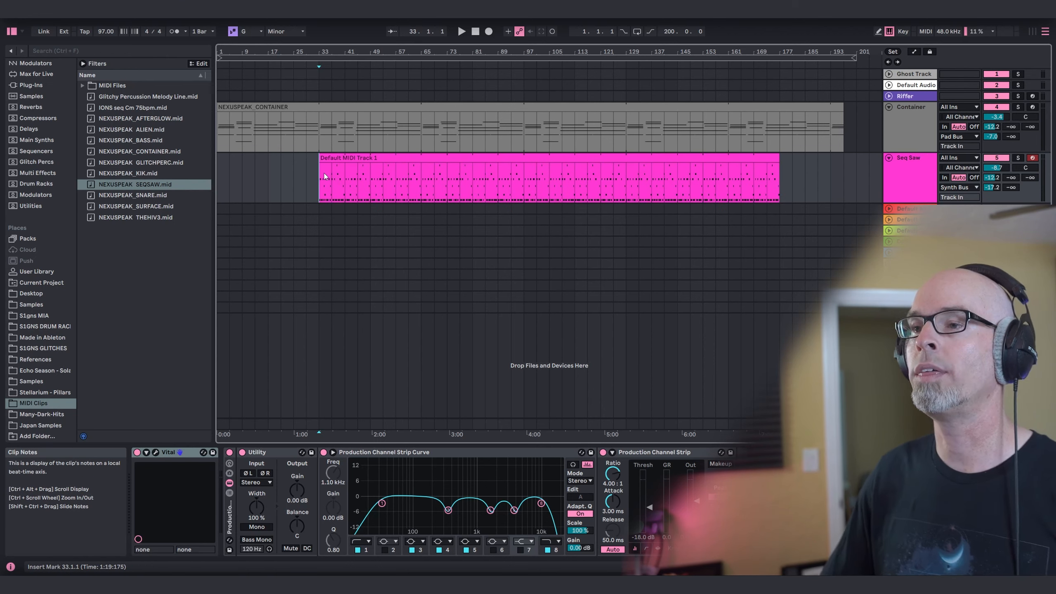
pyautogui.press('space')
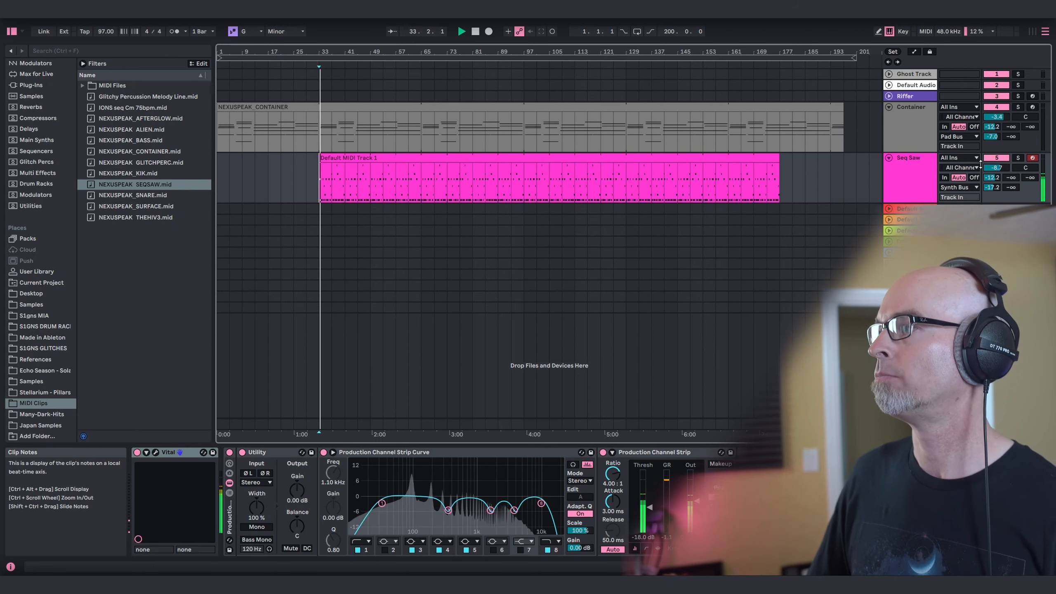
pyautogui.moveTo(996, 167); pyautogui.dragTo(996, 184)
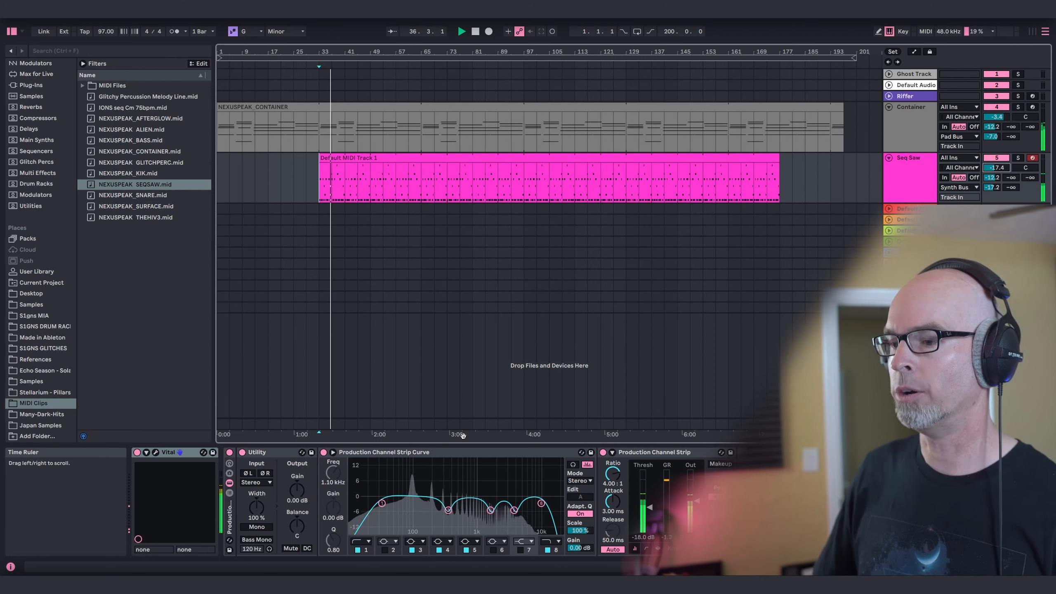
pyautogui.moveTo(297, 490); pyautogui.dragTo(297, 513)
pyautogui.moveTo(999, 167); pyautogui.dragTo(999, 161)
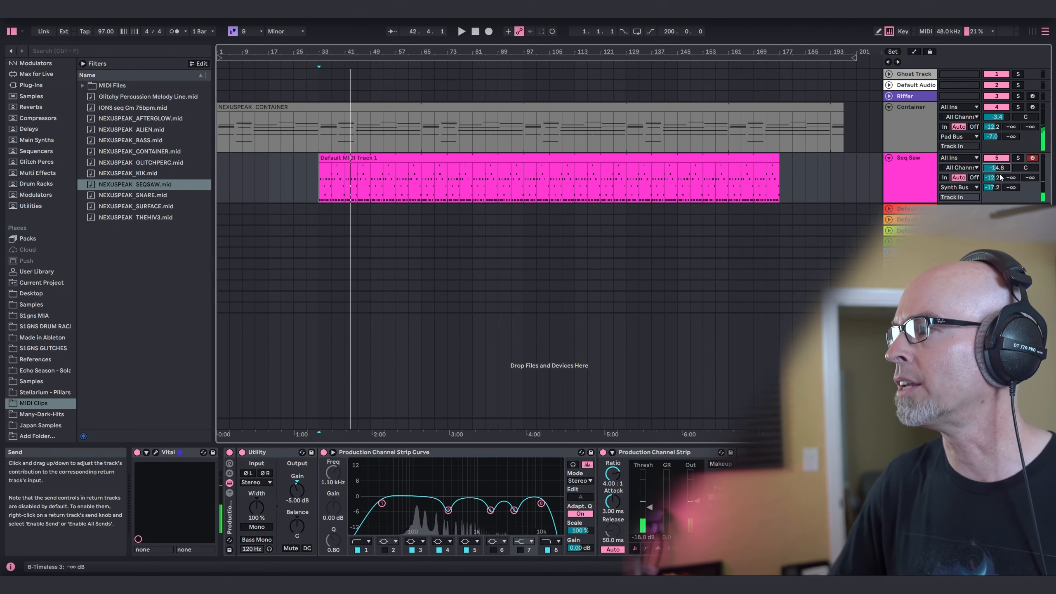
pyautogui.moveTo(993, 179); pyautogui.dragTo(993, 174)
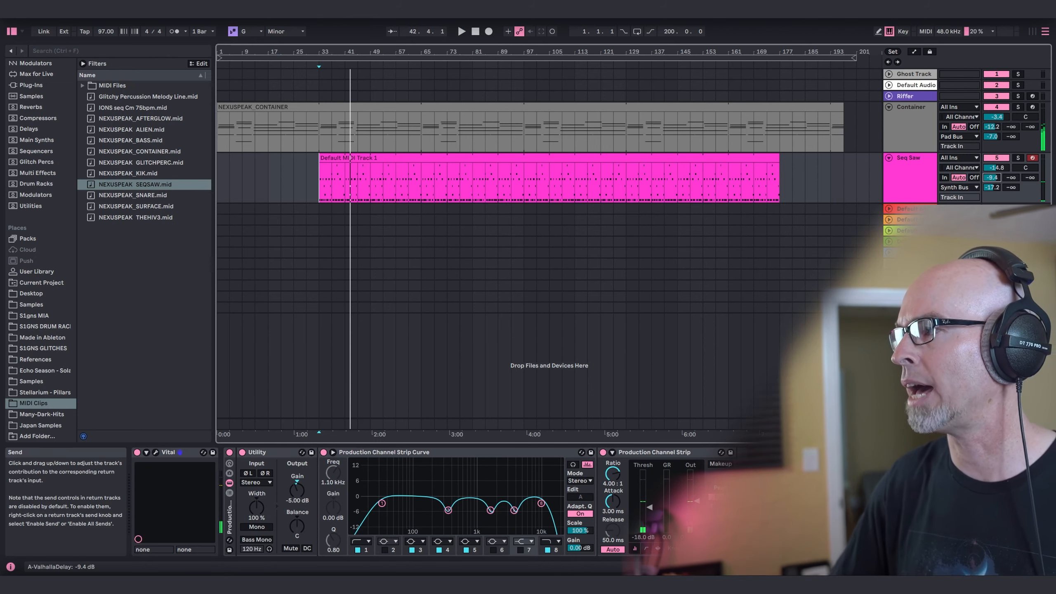
# Examine the notes of the Seq Saw clip in the MIDI editor and return to the device view.
pyautogui.click(423, 157)
pyautogui.moveTo(522, 427); pyautogui.dragTo(541, 216)
pyautogui.moveTo(541, 216); pyautogui.dragTo(603, 428)
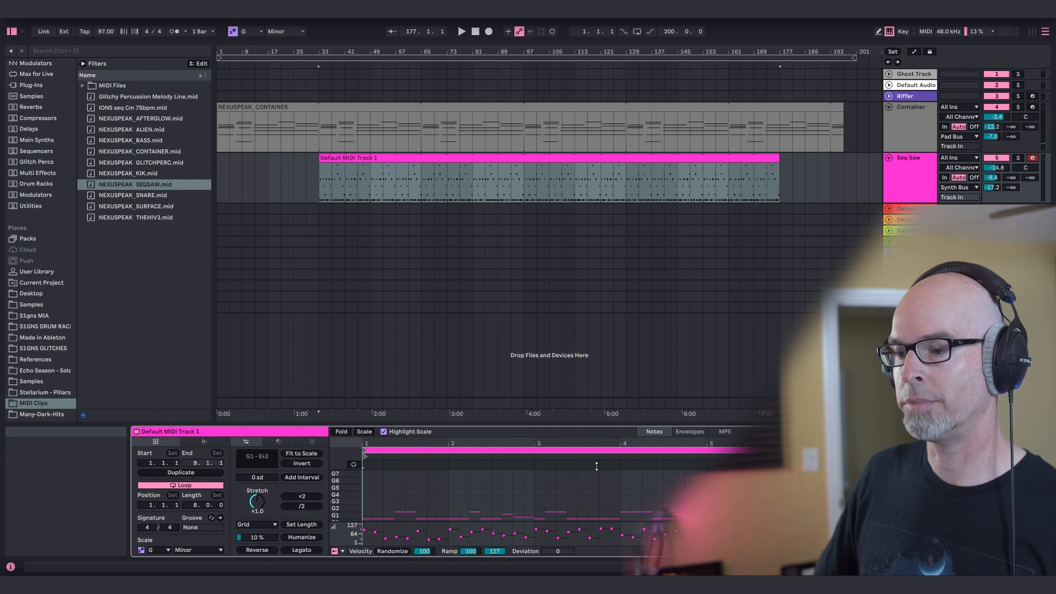
pyautogui.hotkey('shift', 'Tab')
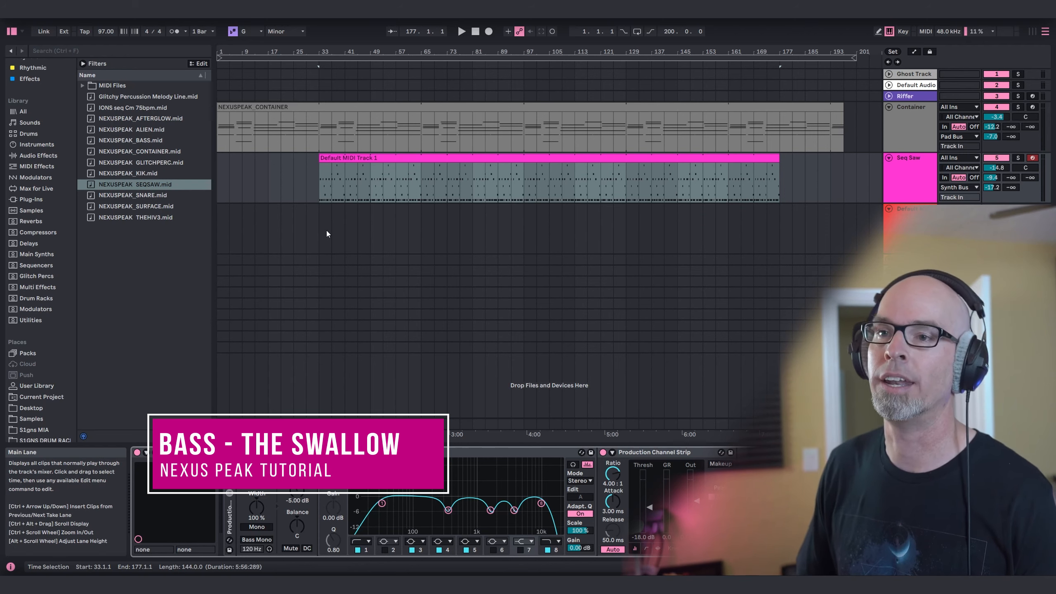
# Load Vital from the Main Synths collection onto track 6 with the "Nexus Peak - The Swallow" preset.
pyautogui.click(37, 252)
pyautogui.moveTo(114, 310); pyautogui.dragTo(538, 229)
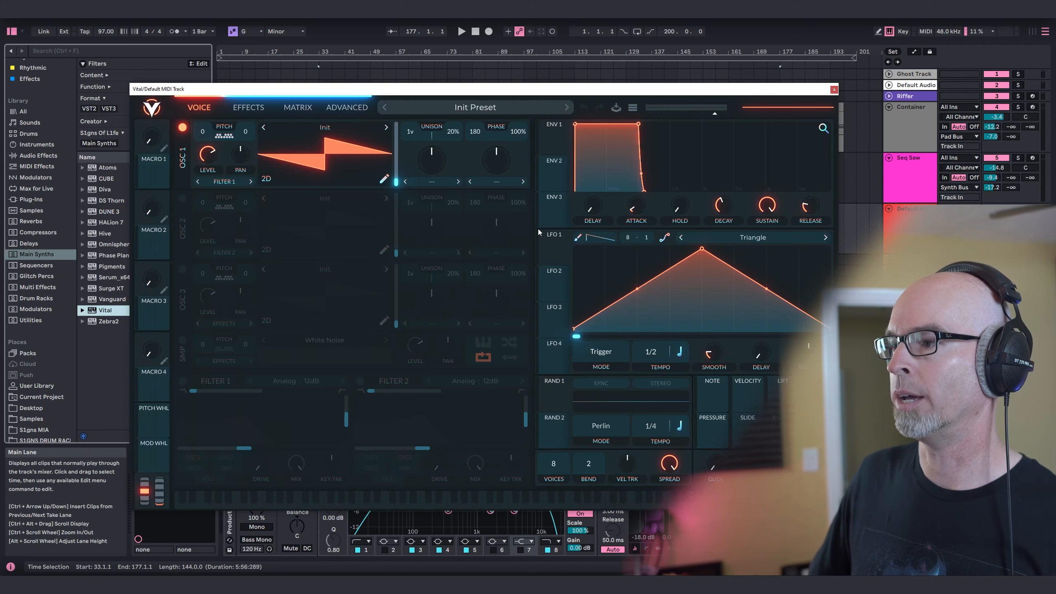
pyautogui.click(469, 106)
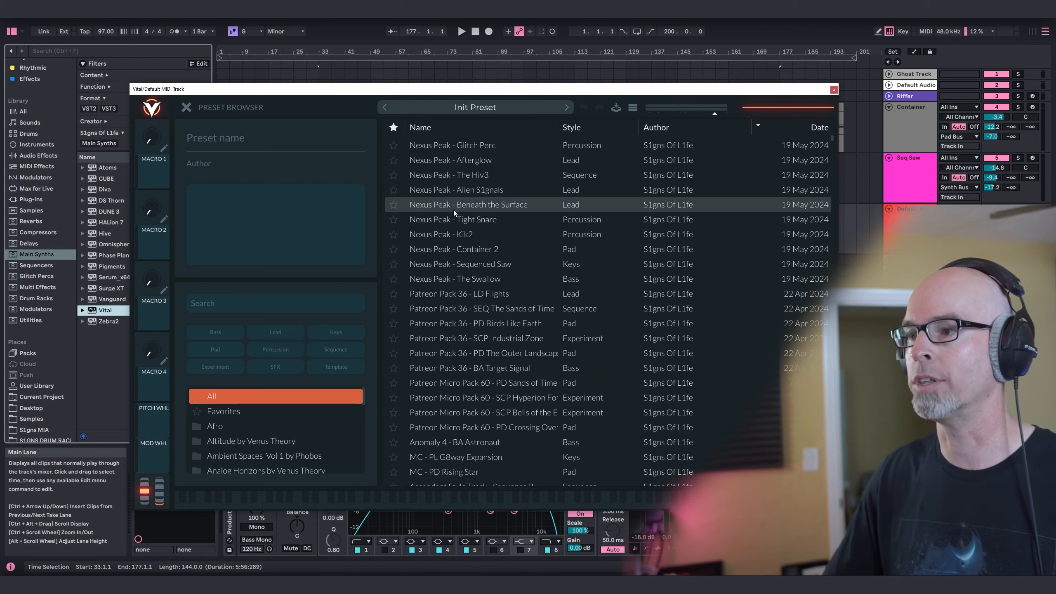
pyautogui.click(469, 280)
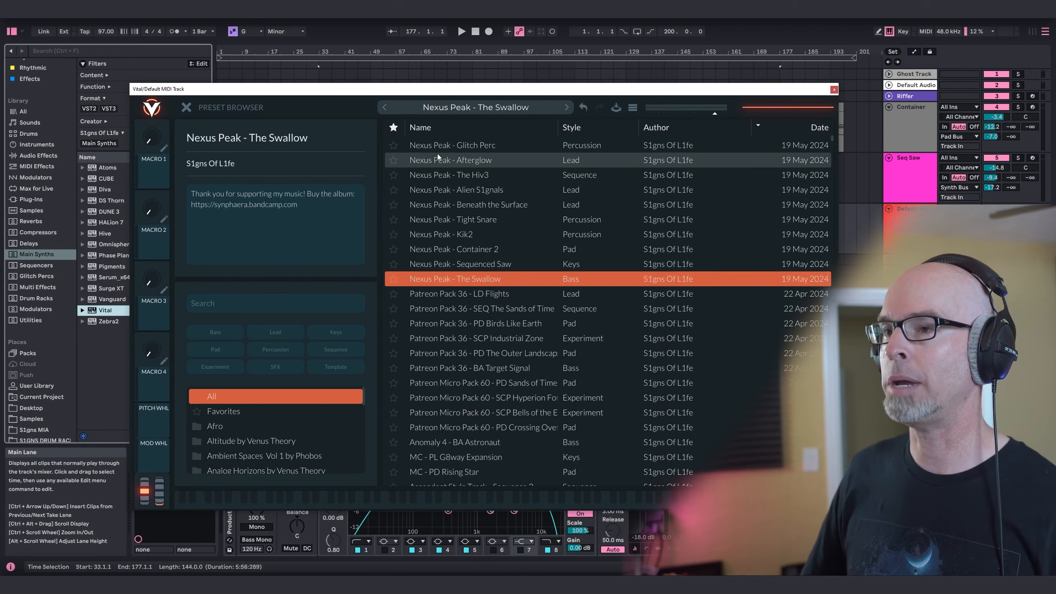
pyautogui.click(186, 107)
pyautogui.click(835, 90)
# Place the NEXUSPEAK_BASS.mid clip on track 6 starting at bar 17.
pyautogui.scroll(-4, 42, 333)
pyautogui.click(37, 403)
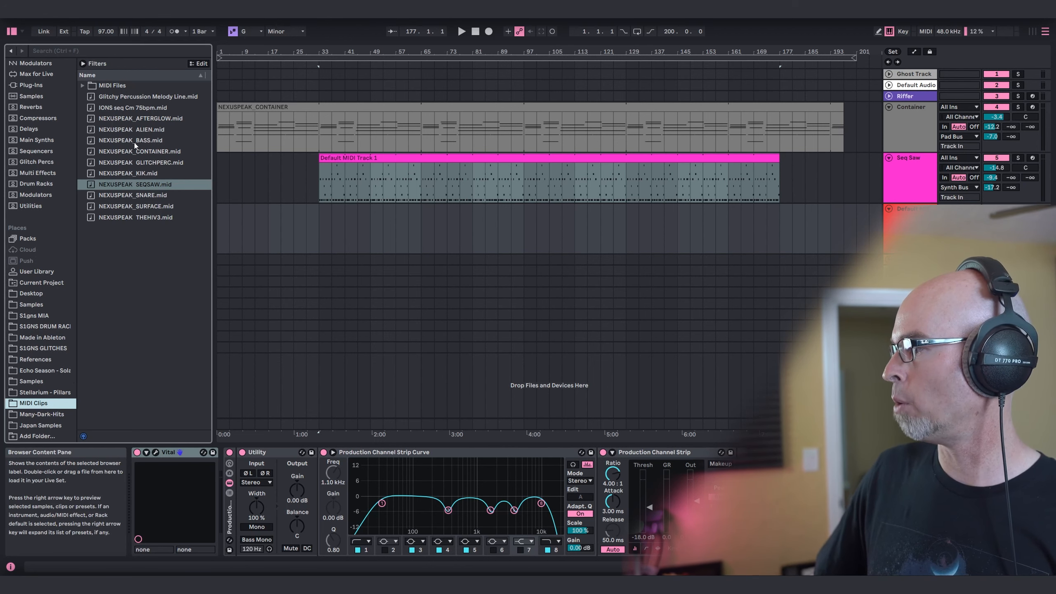
pyautogui.moveTo(133, 142); pyautogui.dragTo(272, 241)
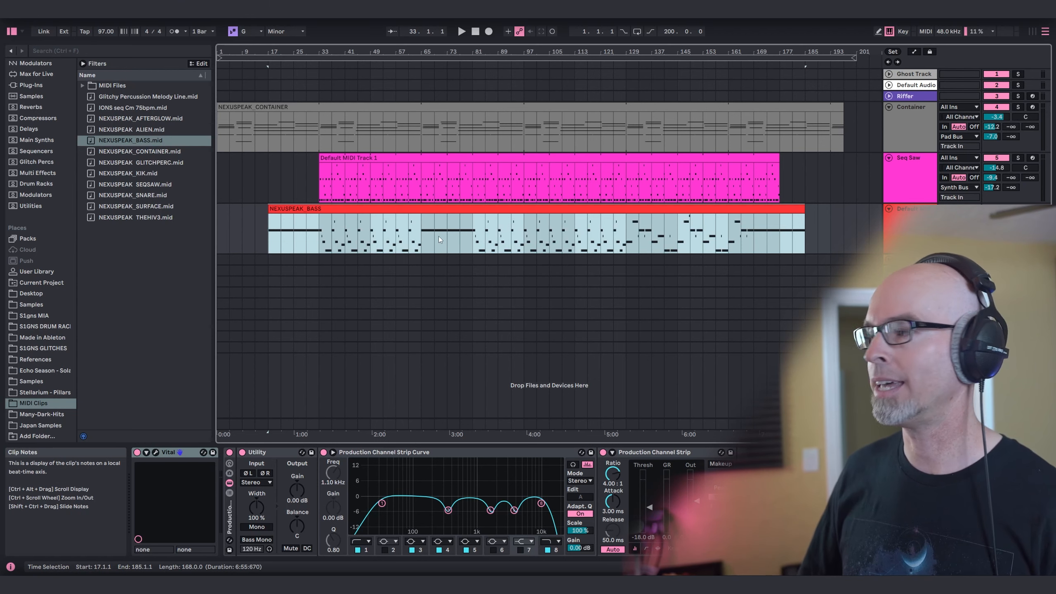
pyautogui.click(959, 239)
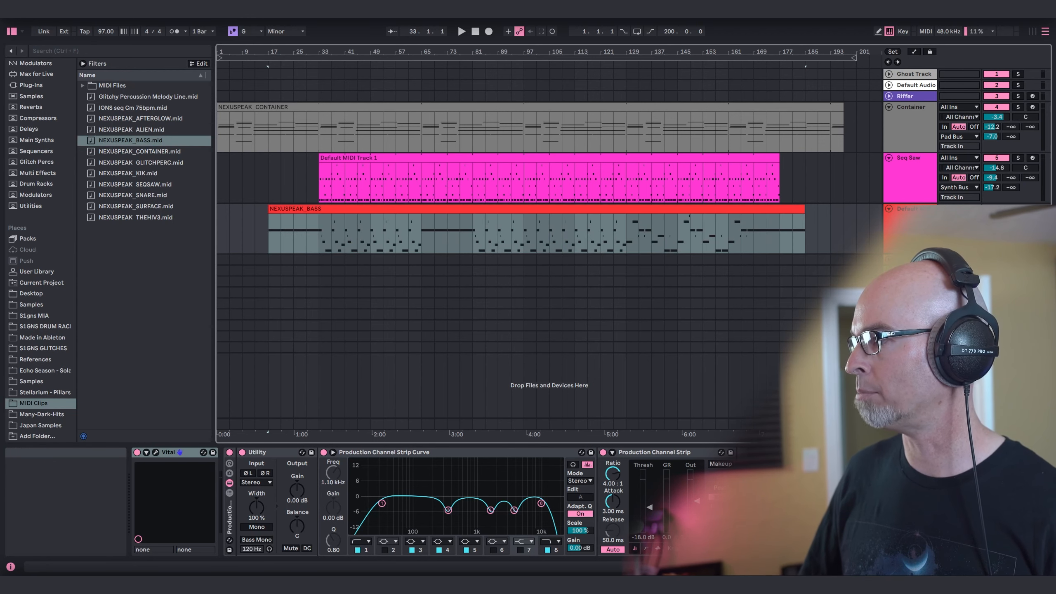
# Play the arrangement from bar 33 and set the bass track's Utility gain to -1.67 dB.
pyautogui.click(321, 236)
pyautogui.press('space')
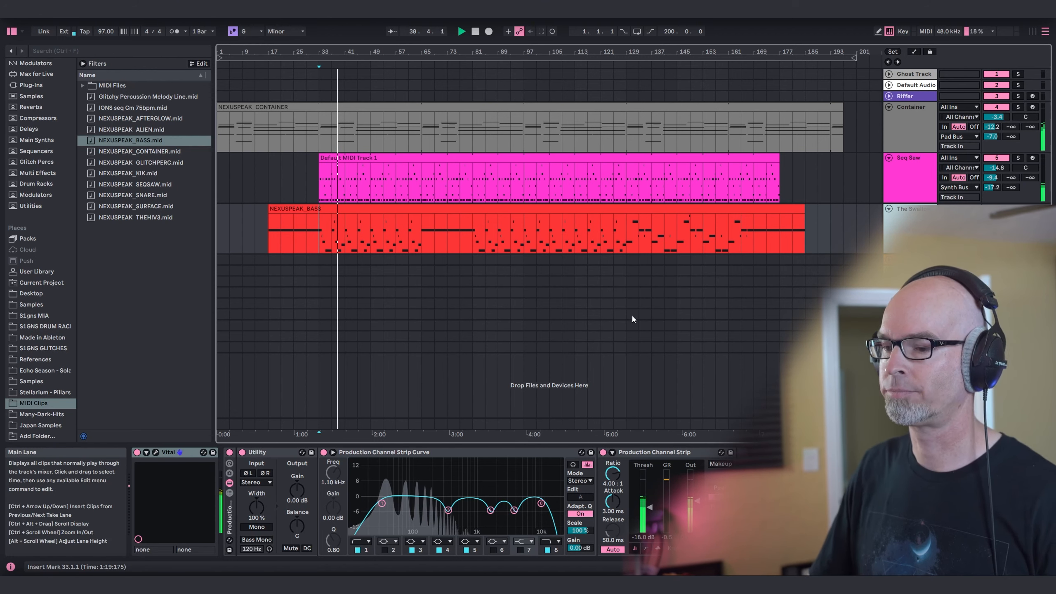
pyautogui.click(303, 490)
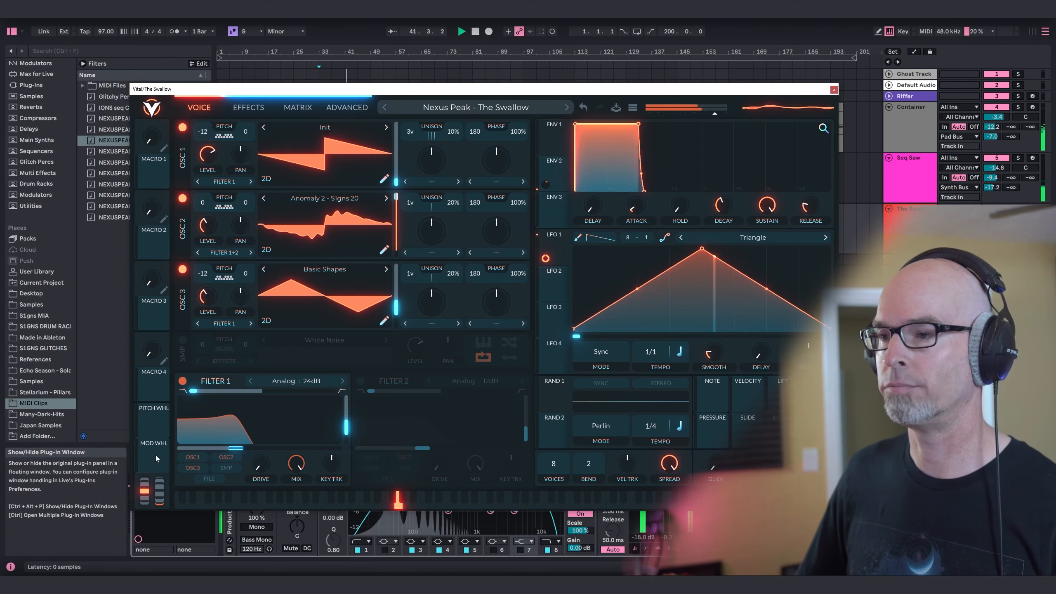
# Examine The Swallow patch's oscillator and advanced settings in Vital while the bass plays.
pyautogui.click(156, 454)
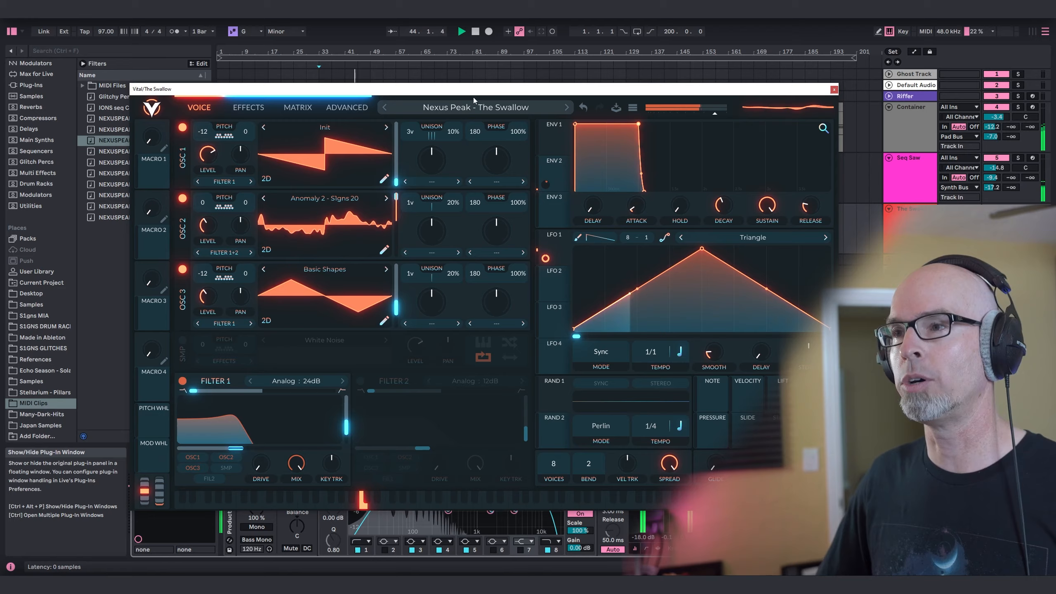
pyautogui.moveTo(472, 92); pyautogui.dragTo(401, 77)
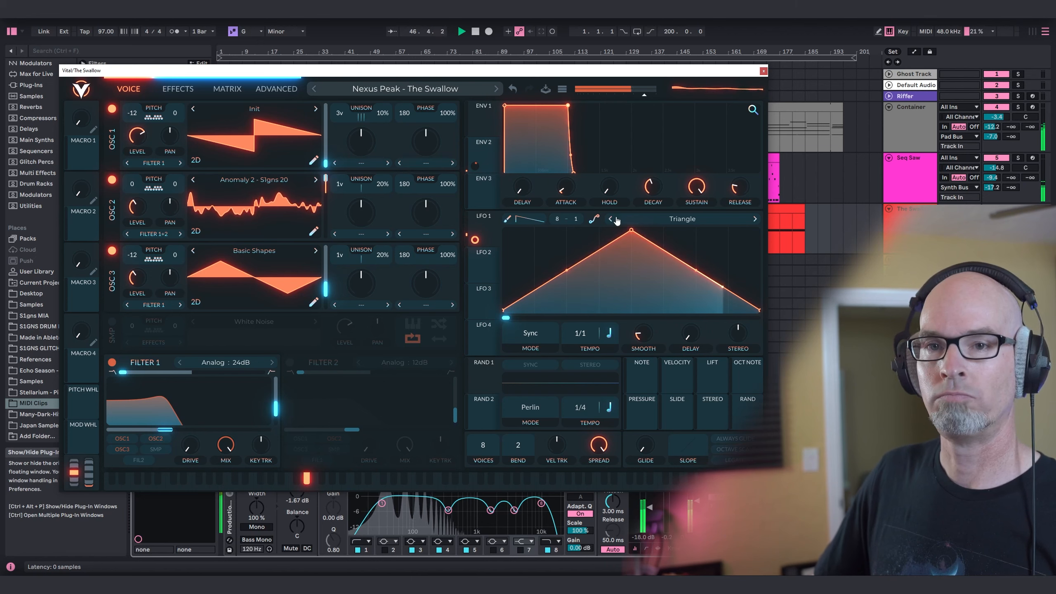
pyautogui.click(276, 88)
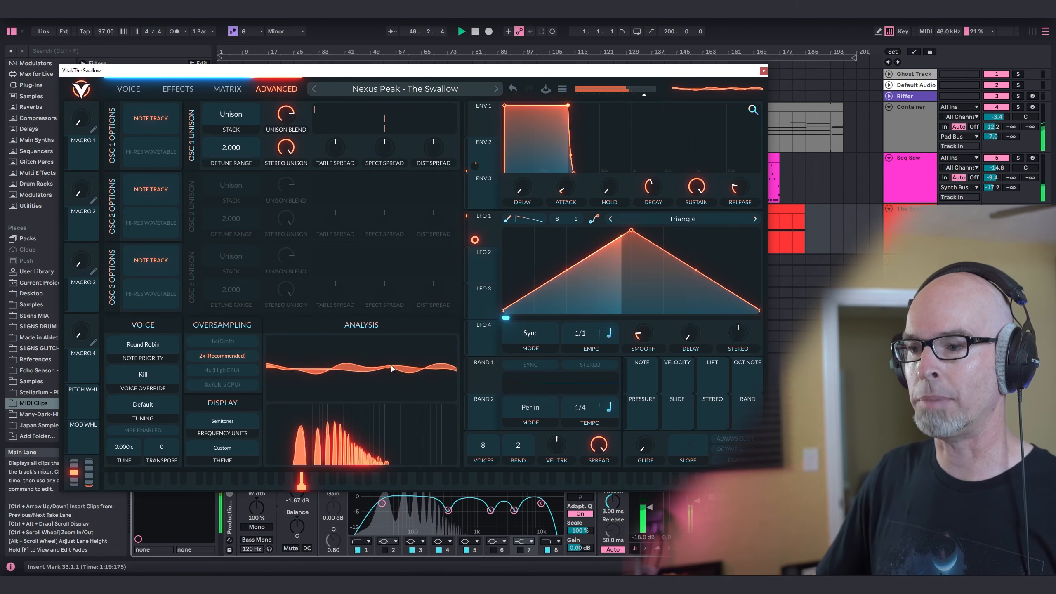
pyautogui.click(763, 71)
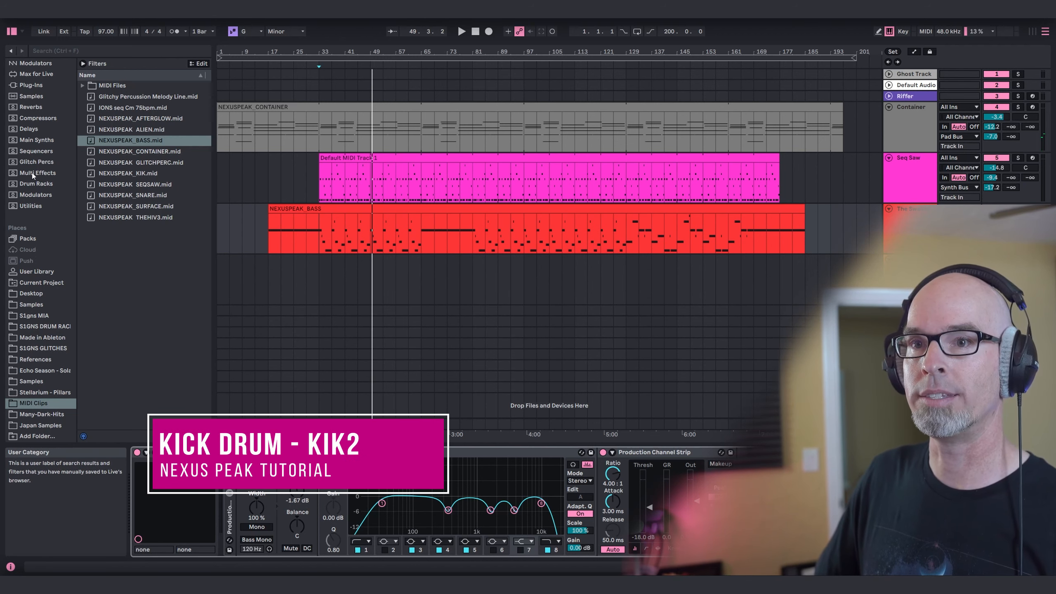
# Load Vital from the Main Synths collection onto track 7 with the "Nexus Peak - Kik2" preset.
pyautogui.click(36, 140)
pyautogui.moveTo(106, 310); pyautogui.dragTo(811, 292)
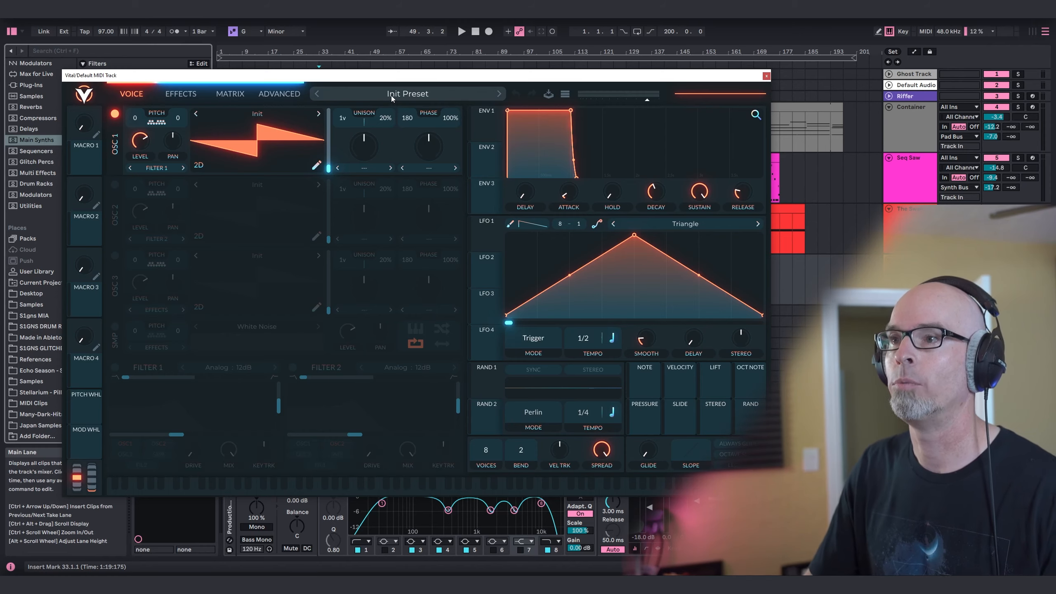
pyautogui.click(391, 96)
pyautogui.click(378, 223)
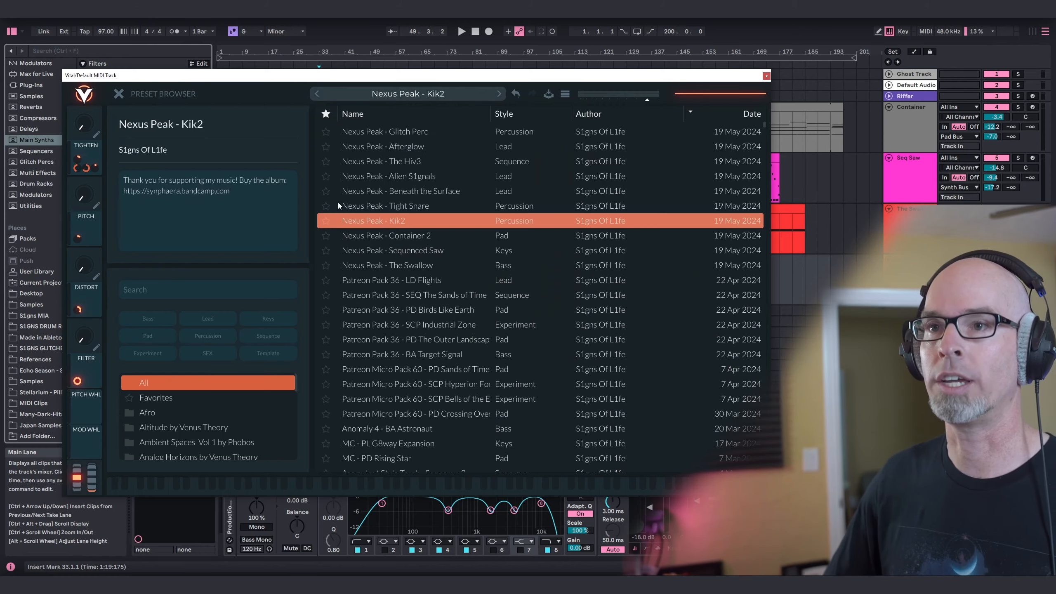
pyautogui.click(123, 95)
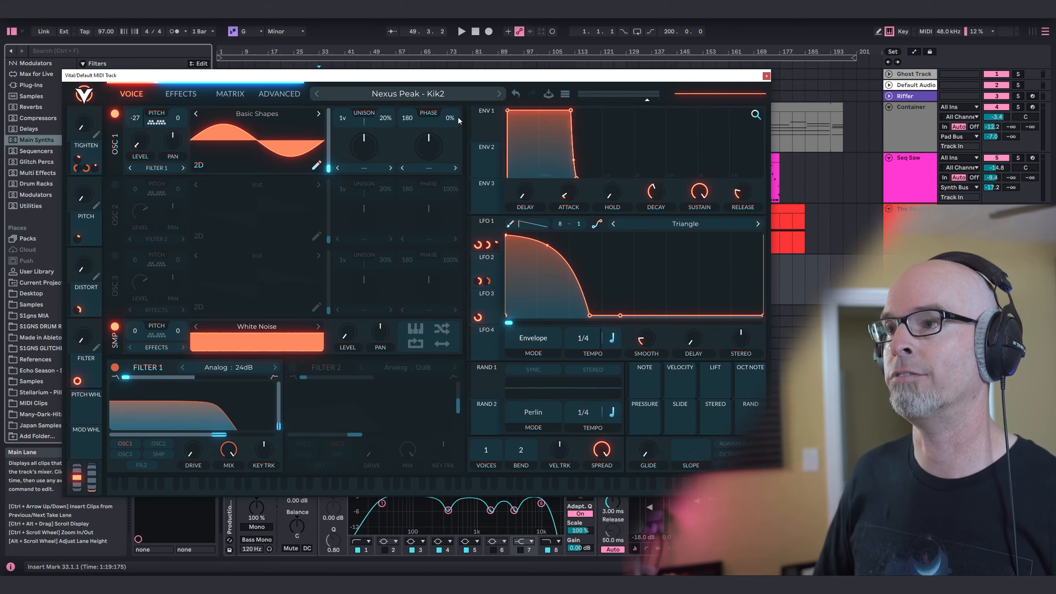
pyautogui.click(767, 76)
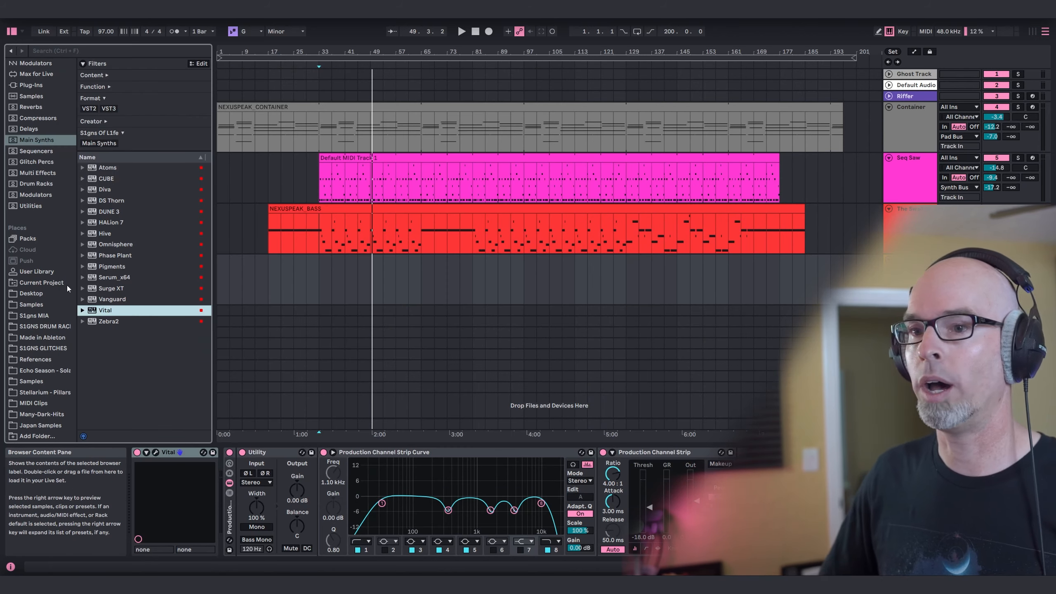
# Place the NEXUSPEAK_KIK.mid clip on track 7 starting at bar 33.
pyautogui.click(31, 402)
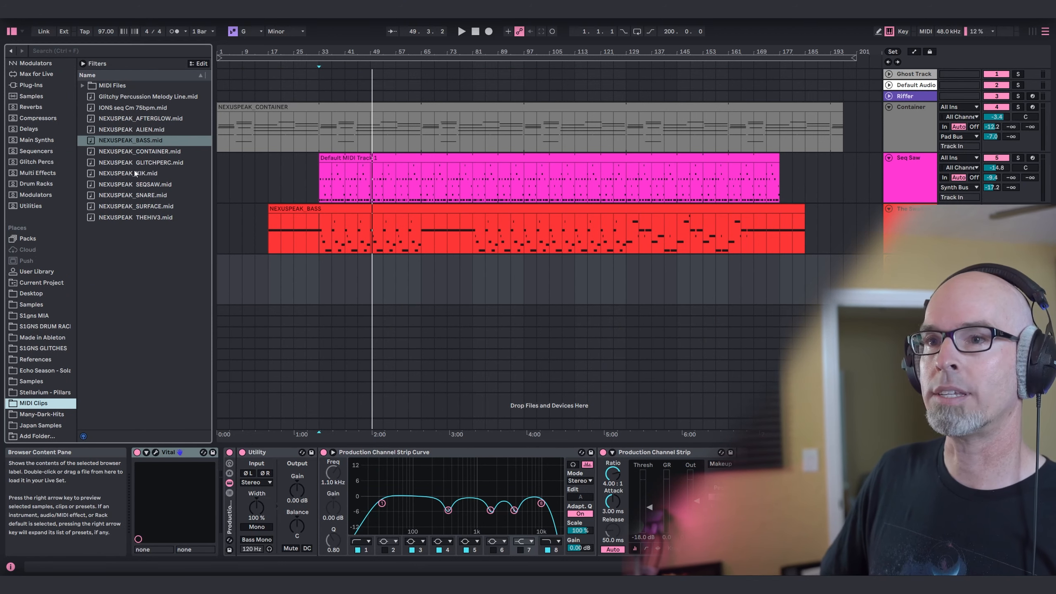
pyautogui.moveTo(134, 170); pyautogui.dragTo(421, 263)
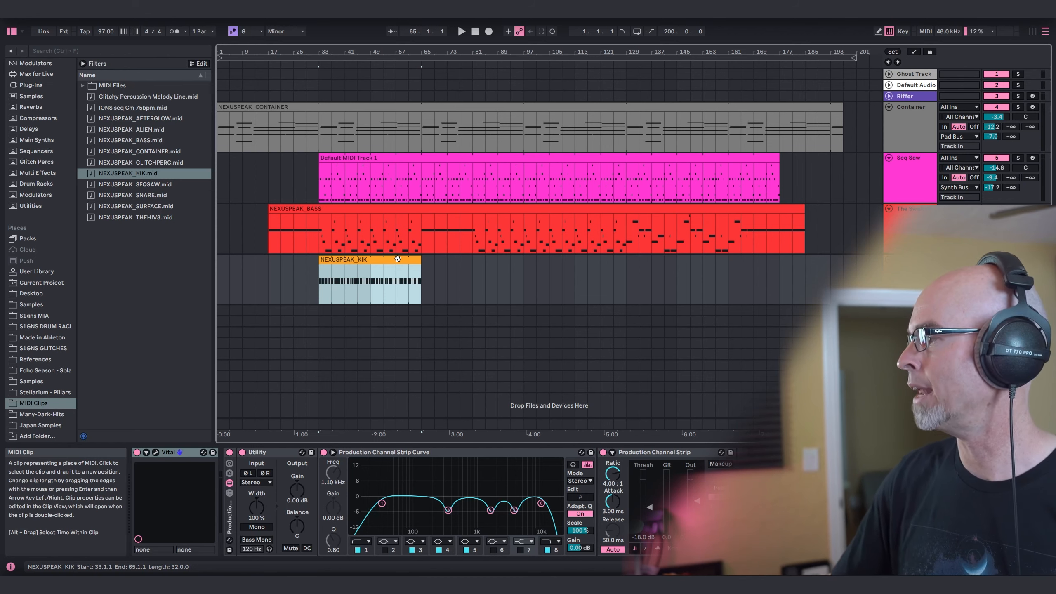
# Copy the NEXUSPEAK_KIK clip to bars 97–161 and set the kick track's Utility gain to -3.33 dB.
pyautogui.keyDown('alt'); pyautogui.moveTo(385, 260); pyautogui.dragTo(733, 279); pyautogui.keyUp('alt')
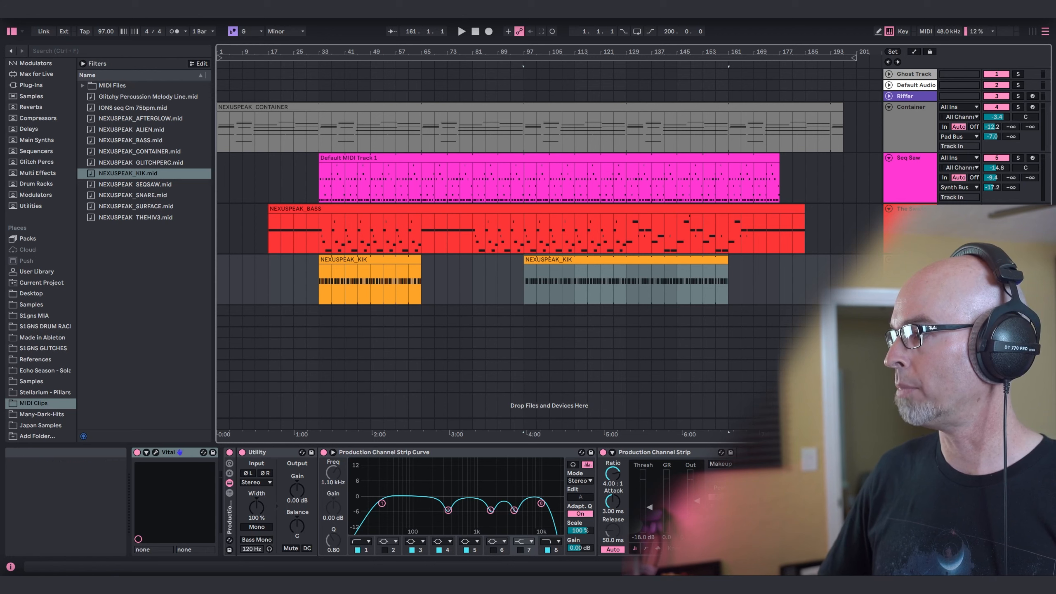
pyautogui.click(323, 282)
pyautogui.moveTo(297, 490); pyautogui.dragTo(297, 502)
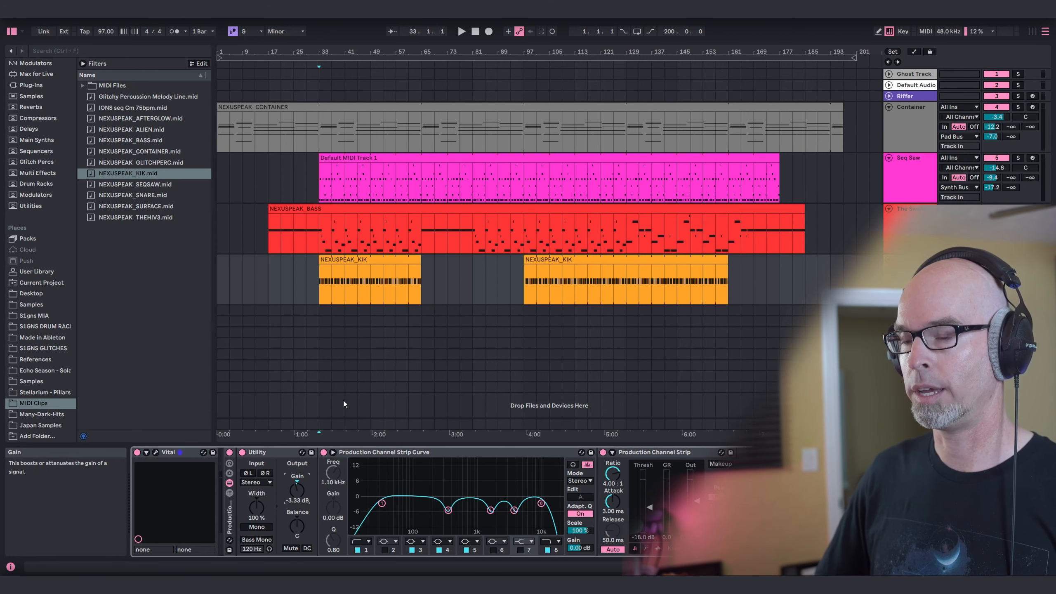
# Play from bar 33 while examining the Kik2 patch's macros and effects in Vital.
pyautogui.press('space')
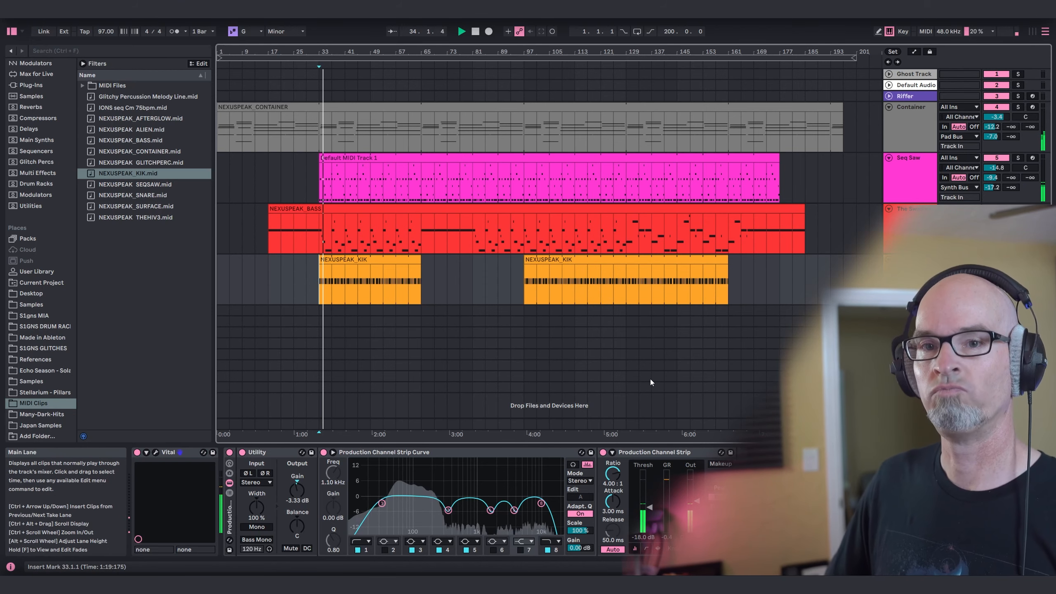
pyautogui.click(156, 452)
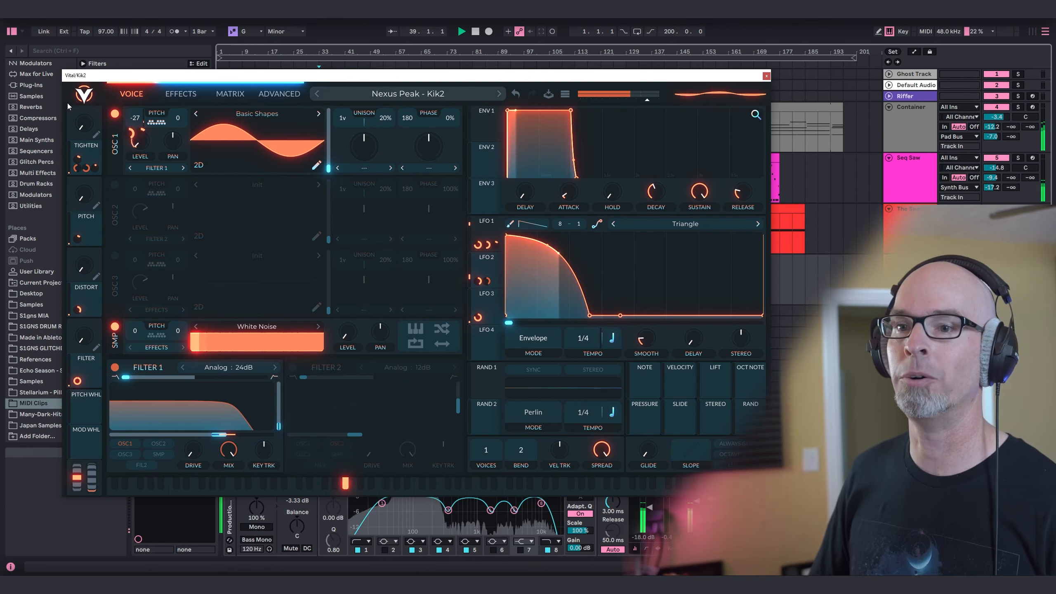
pyautogui.moveTo(85, 125); pyautogui.dragTo(91, 227)
pyautogui.moveTo(86, 267); pyautogui.dragTo(89, 291)
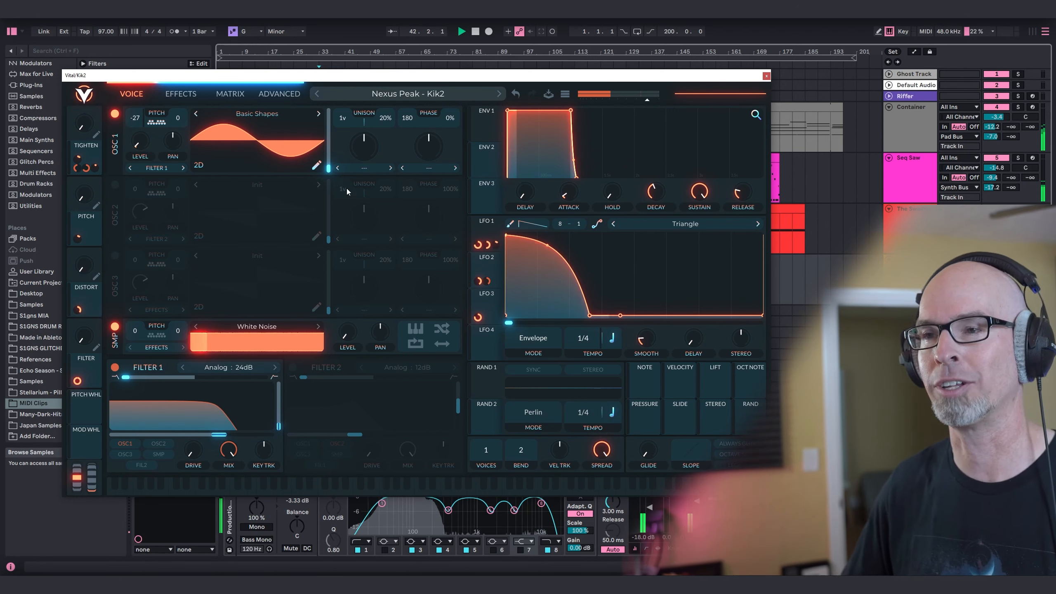
pyautogui.click(180, 93)
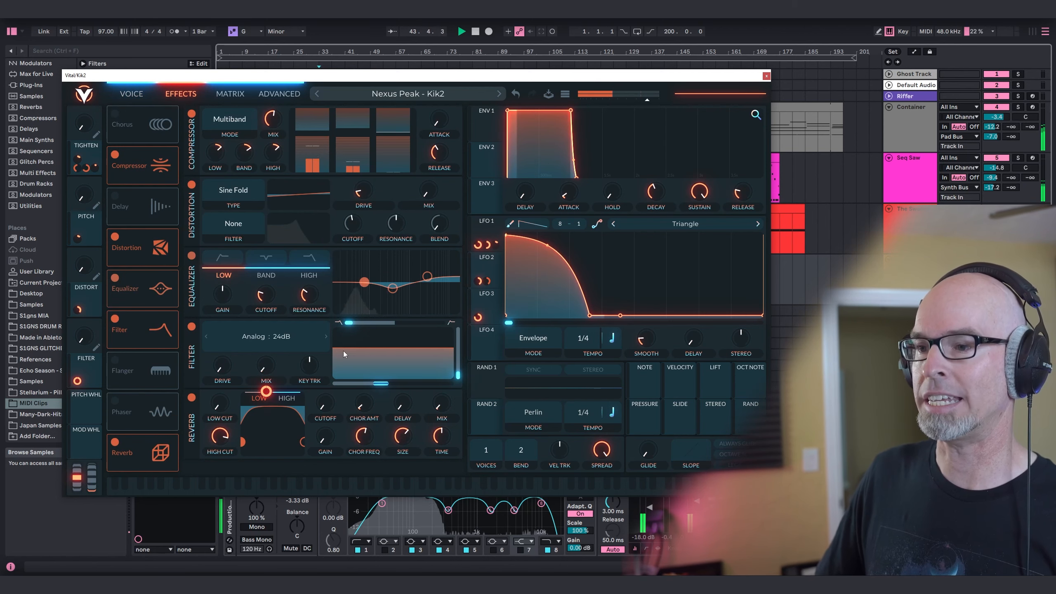
pyautogui.click(131, 94)
pyautogui.hotkey('ctrl', 'alt', 'p')
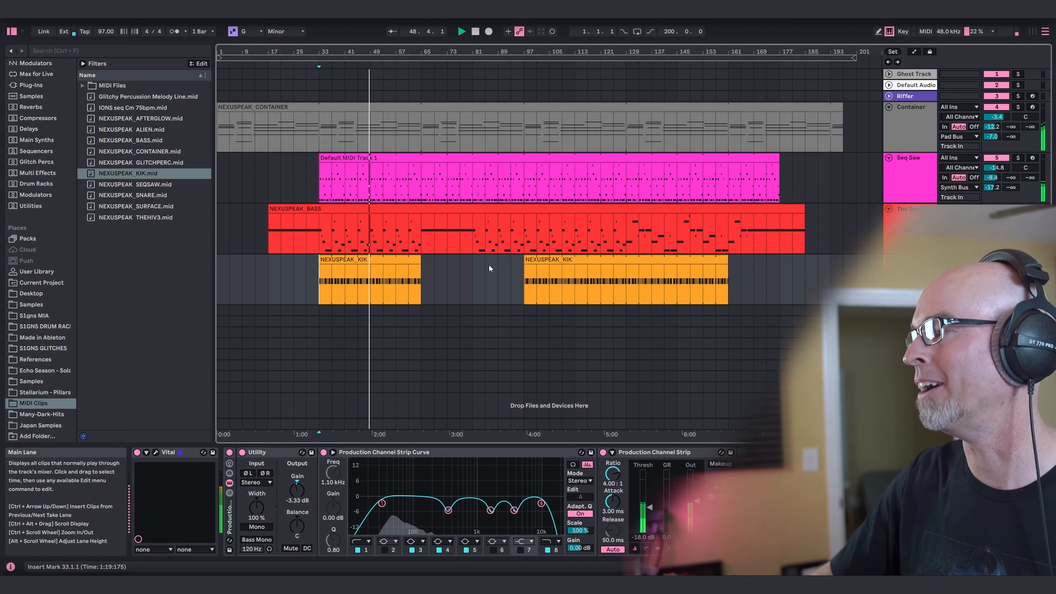
# Stop playback and raise the kick track's D-ValhallaRoom send.
pyautogui.press('space')
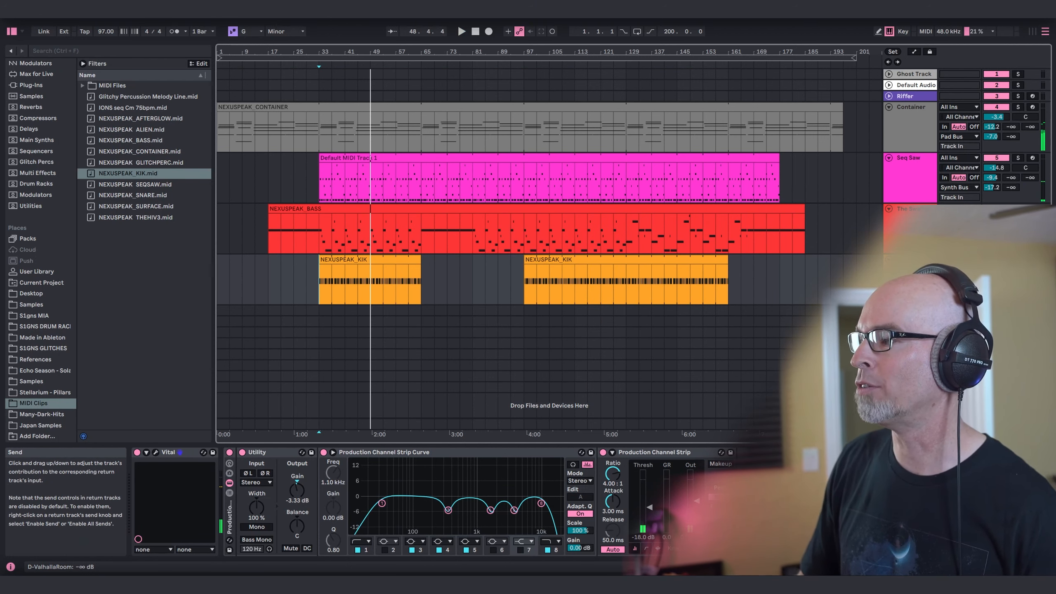
pyautogui.moveTo(992, 289); pyautogui.dragTo(992, 285)
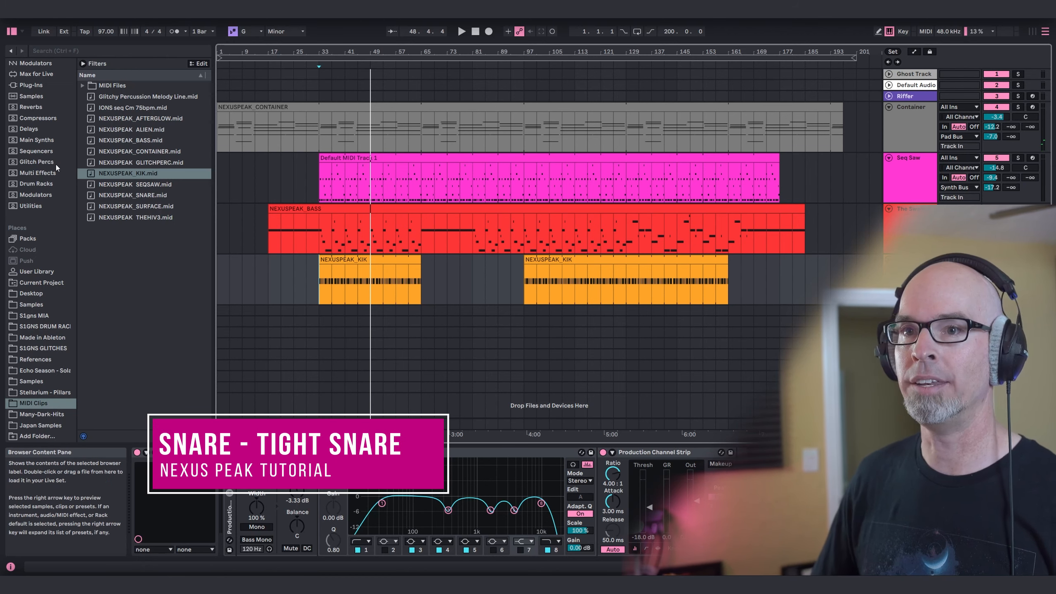
# Load Vital from the Main Synths collection onto a new track below the kick with the "Nexus Peak - Tight Snare" preset.
pyautogui.click(40, 141)
pyautogui.click(107, 310)
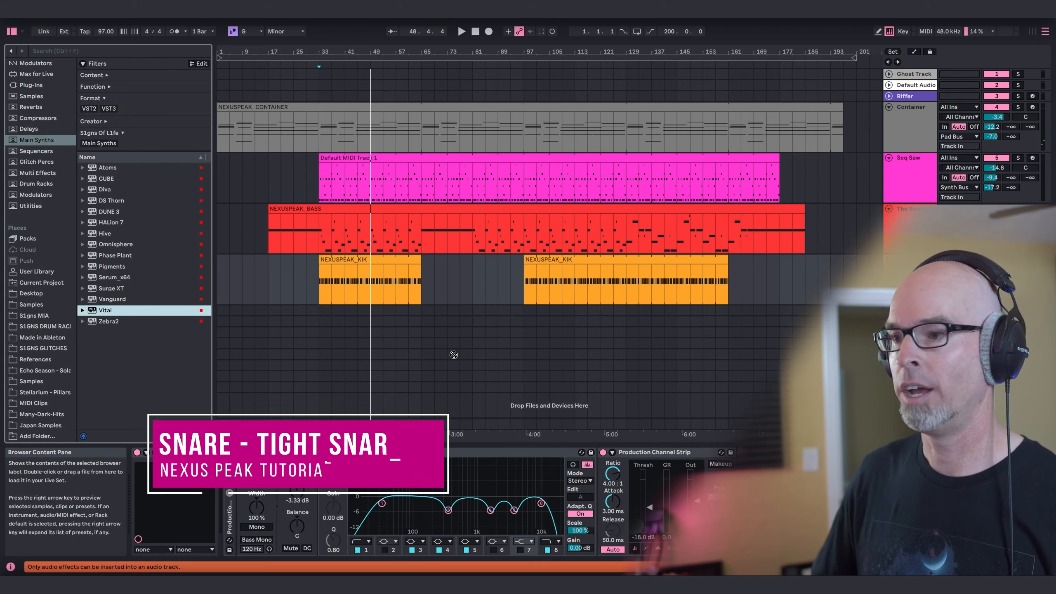
pyautogui.moveTo(358, 310); pyautogui.dragTo(359, 314)
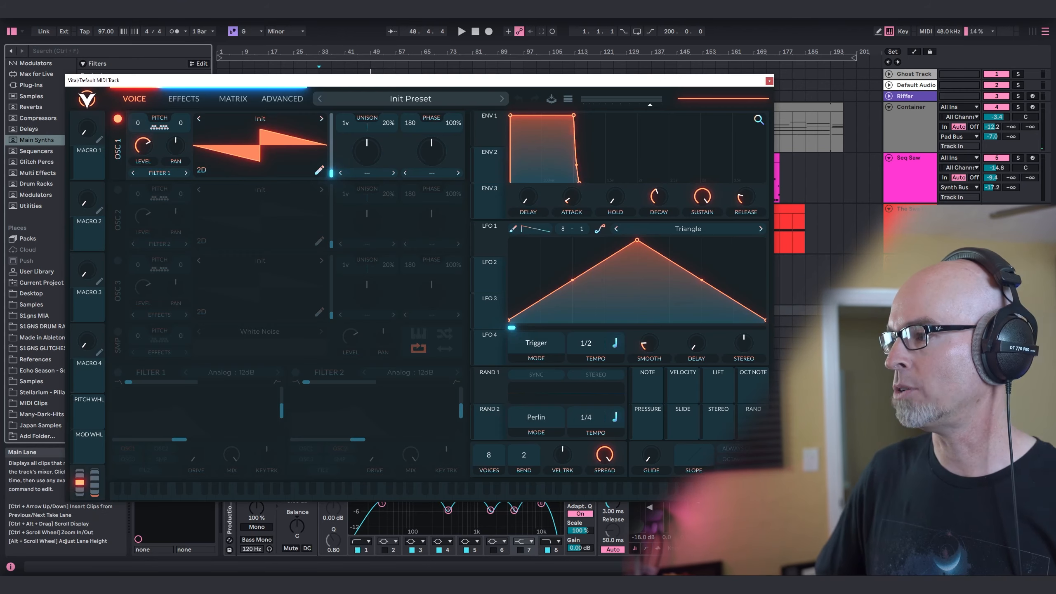
pyautogui.click(379, 100)
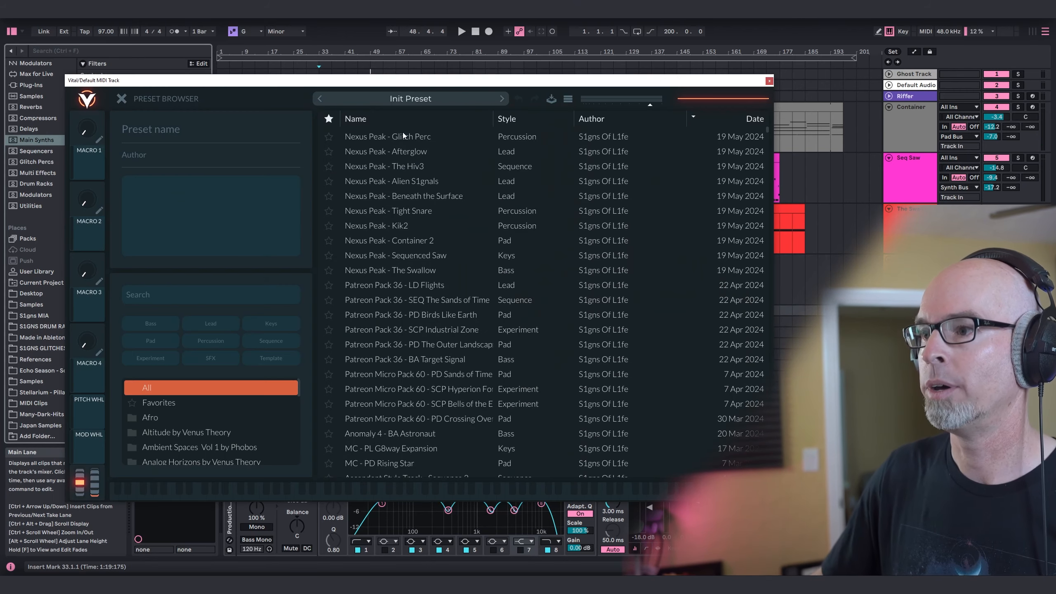
pyautogui.click(436, 212)
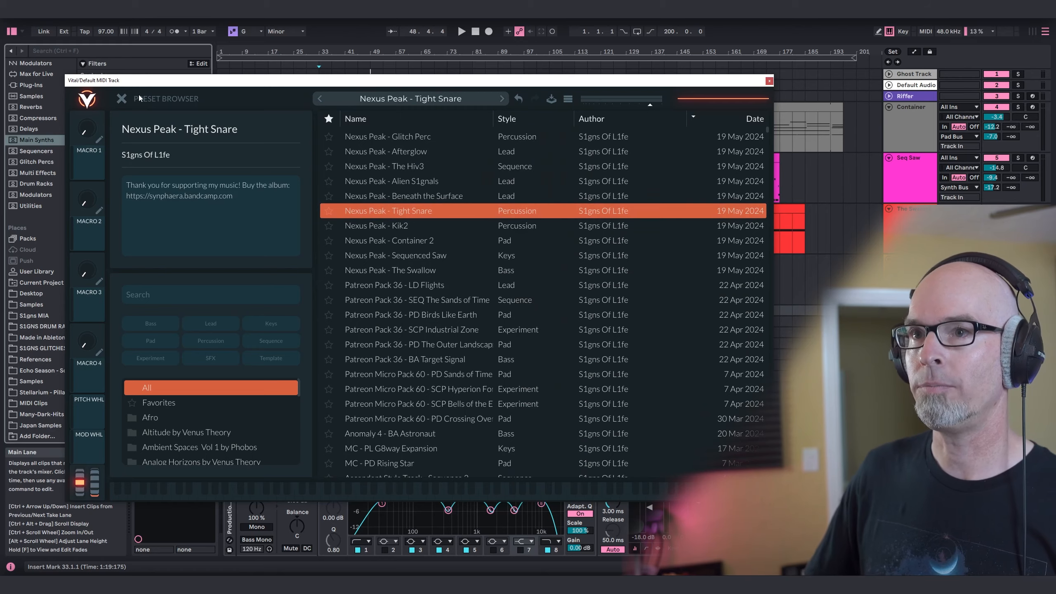
pyautogui.click(364, 103)
pyautogui.click(769, 83)
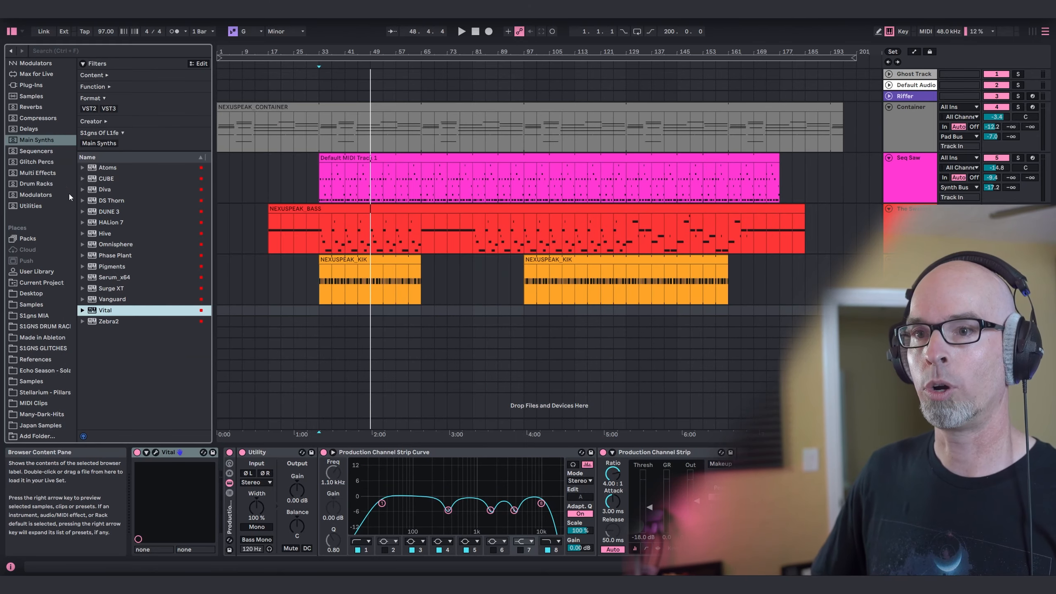
# Place NEXUSPEAK_SNARE.mid clips at bars 33–65 and 97–161 on the new track, and unfold and rename the track Snare.
pyautogui.click(33, 403)
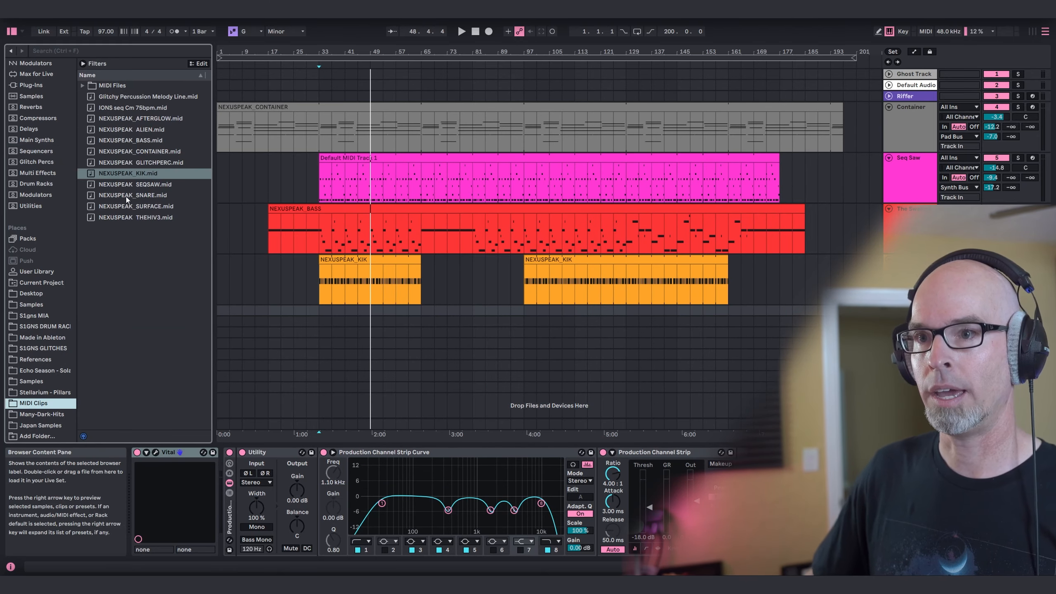
pyautogui.moveTo(126, 195)
pyautogui.mouseDown()
pyautogui.moveTo(321, 313)
pyautogui.moveTo(728, 311)
pyautogui.mouseUp()
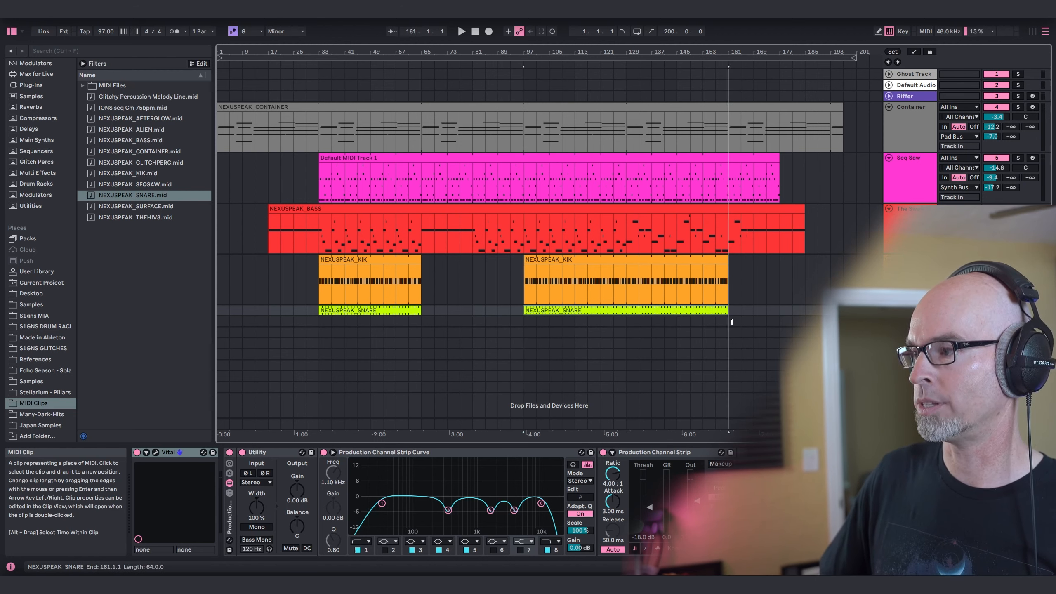
pyautogui.click(890, 310)
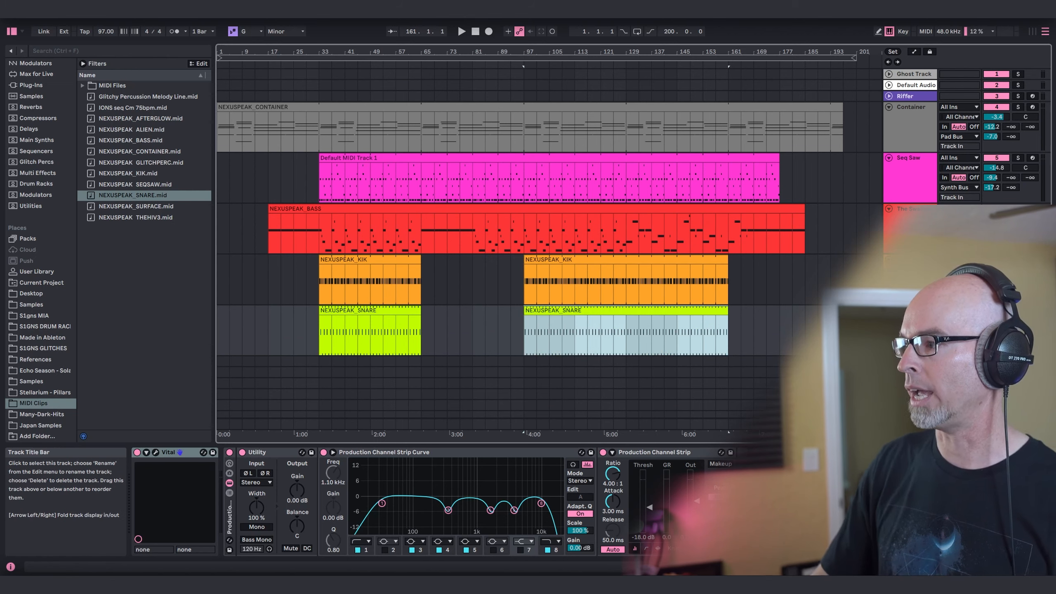
pyautogui.click(911, 310)
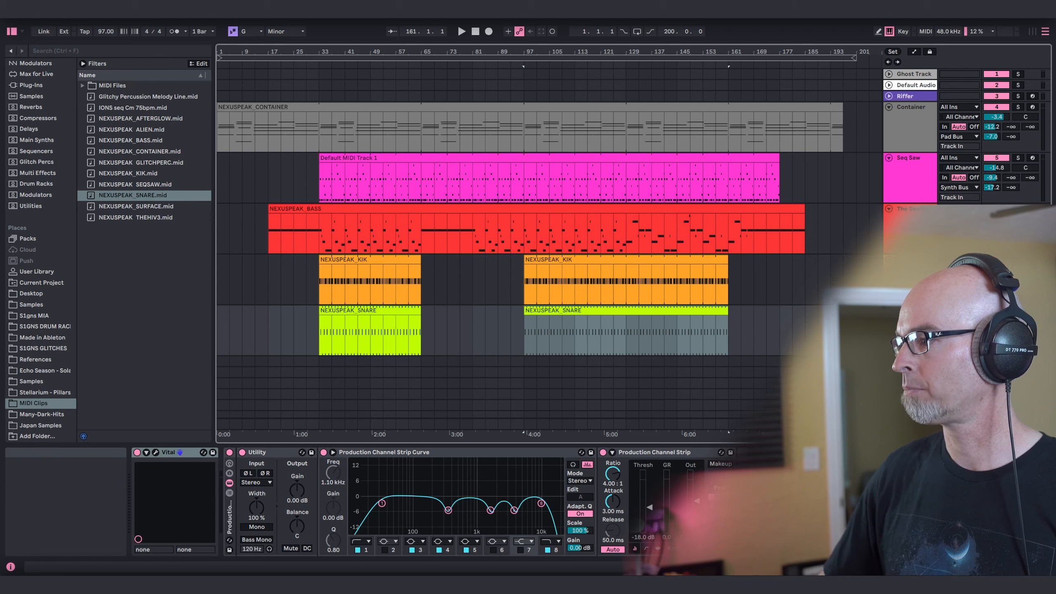
# Play the arrangement from bar 33 and set the snare track's Utility gain to -4.44 dB.
pyautogui.click(320, 331)
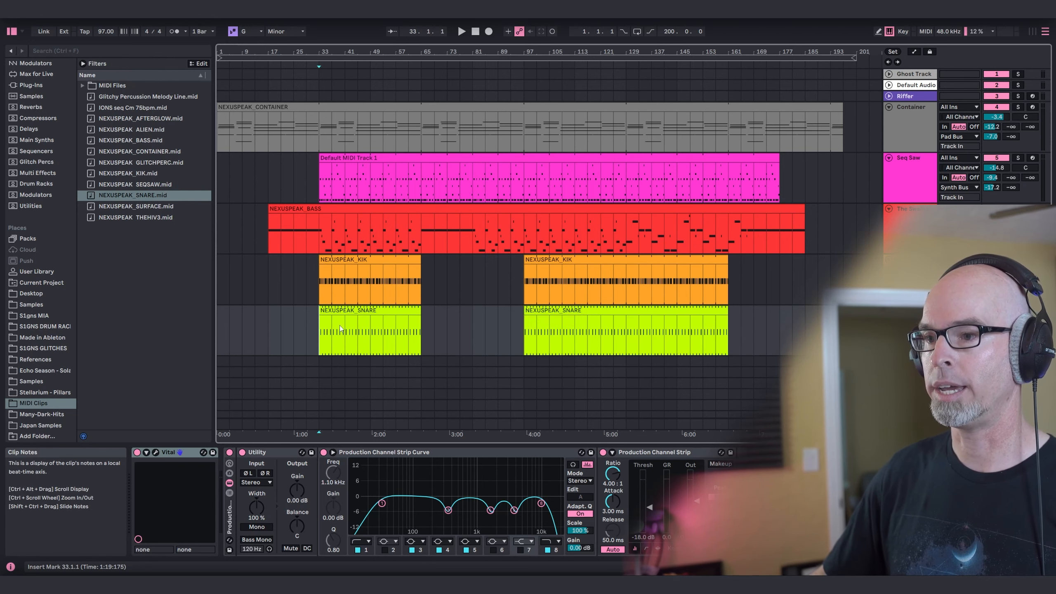
pyautogui.press('space')
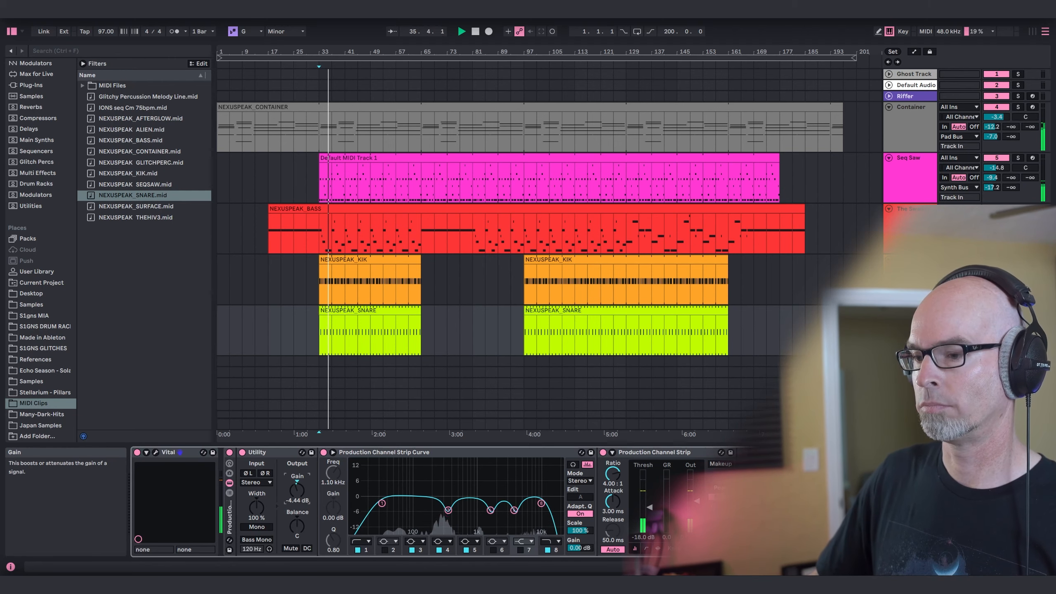
# Examine the Tight Snare patch's oscillator, LFO 2, LFO 3 and effects settings in Vital during playback, and stop the transport.
pyautogui.click(156, 452)
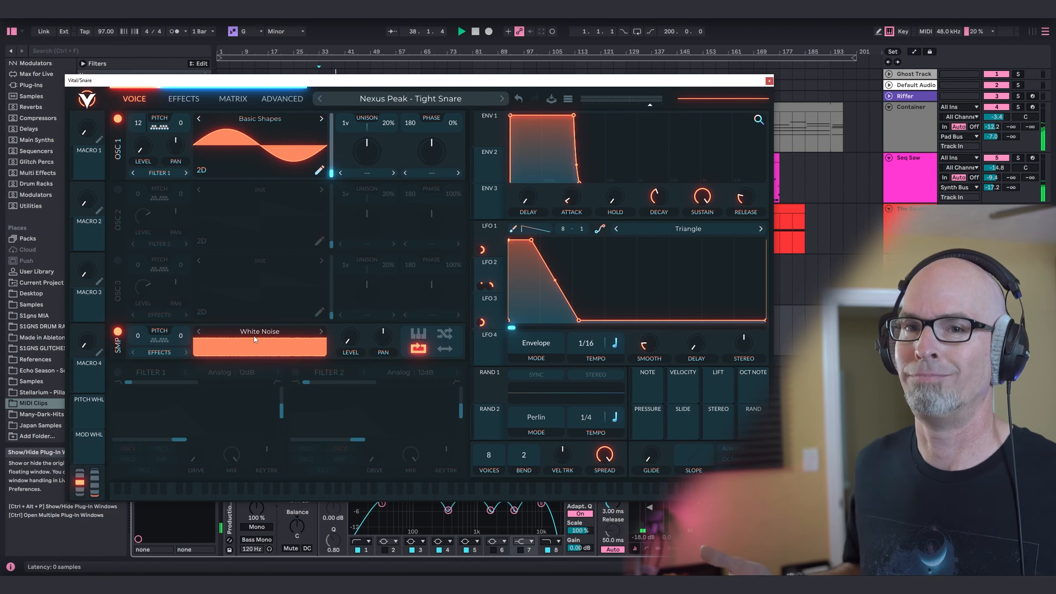
pyautogui.click(499, 272)
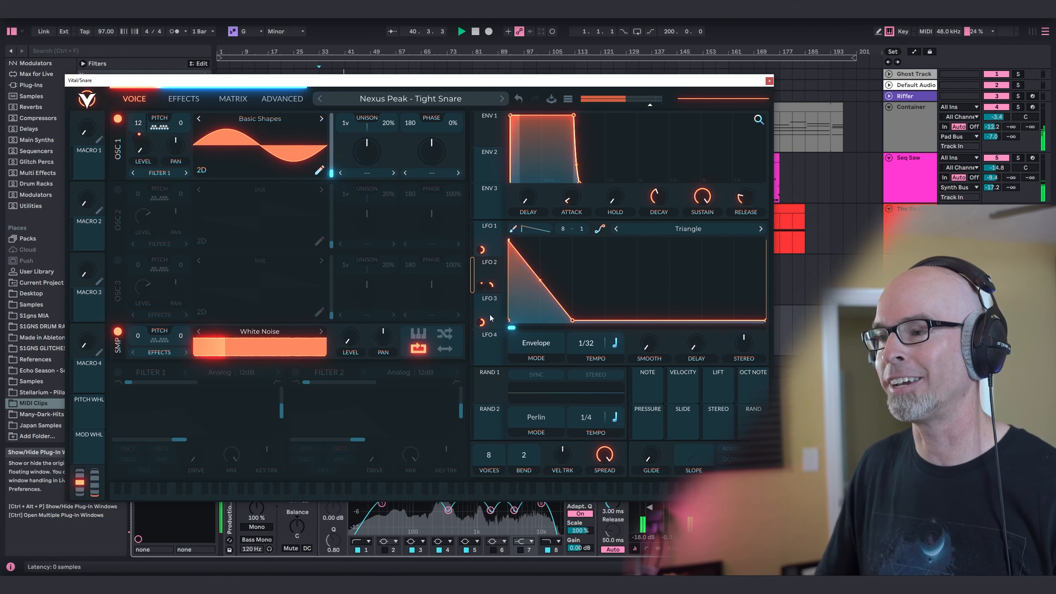
pyautogui.click(499, 300)
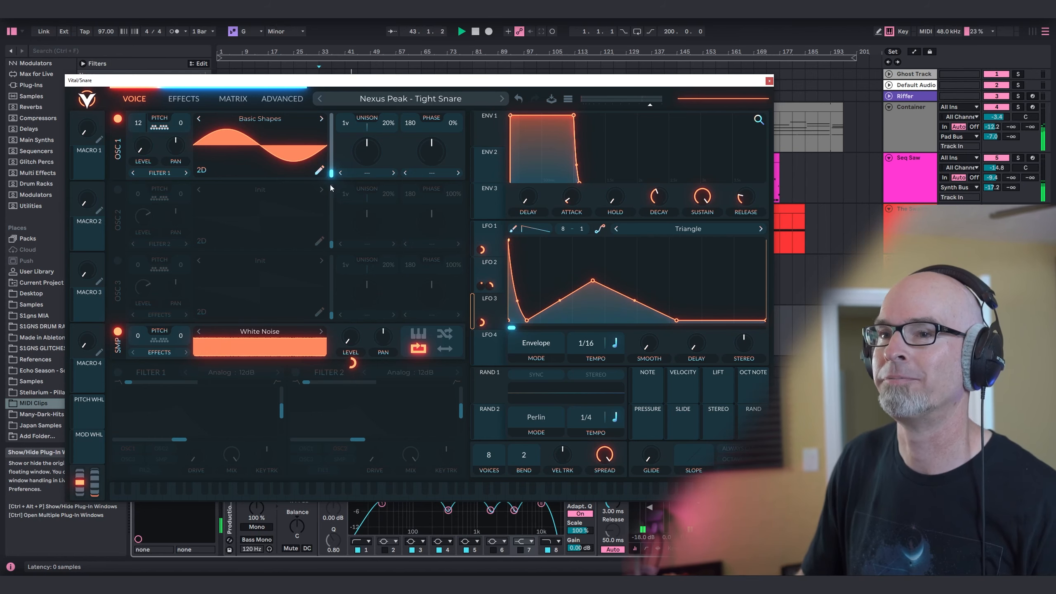
pyautogui.click(187, 100)
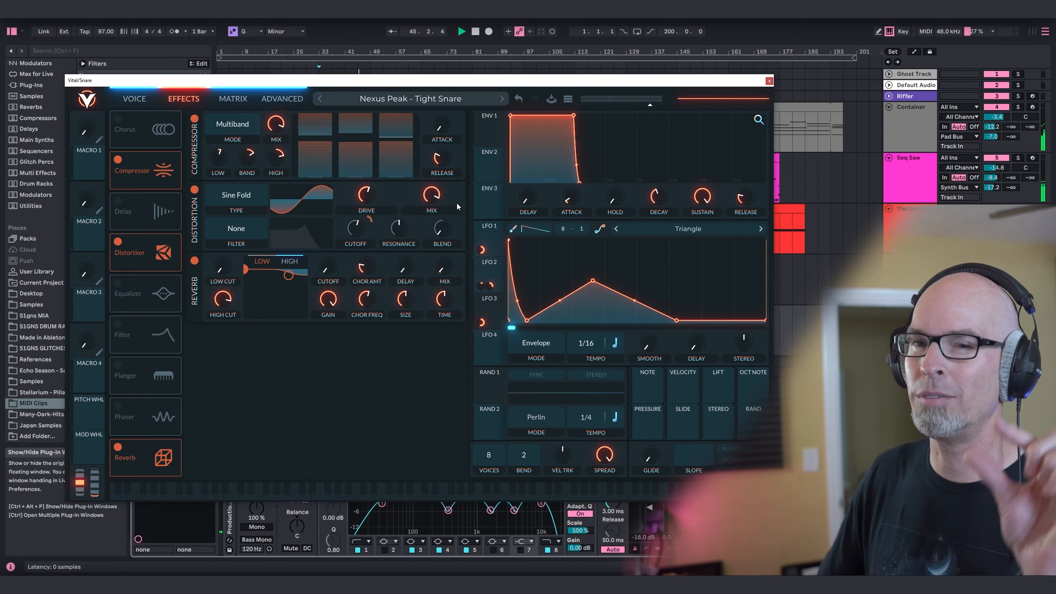
pyautogui.click(769, 80)
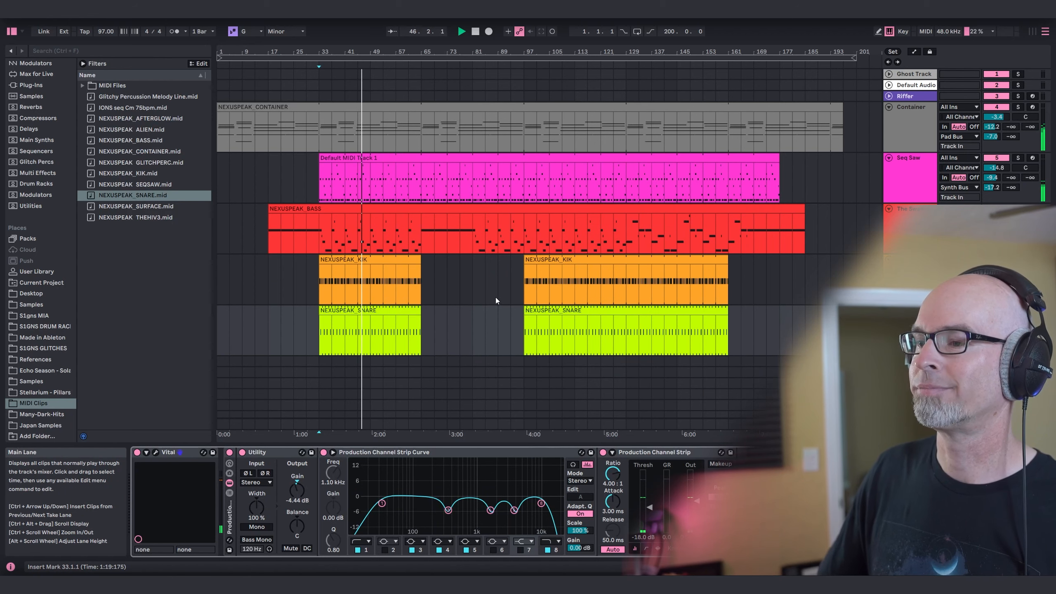
pyautogui.press('space')
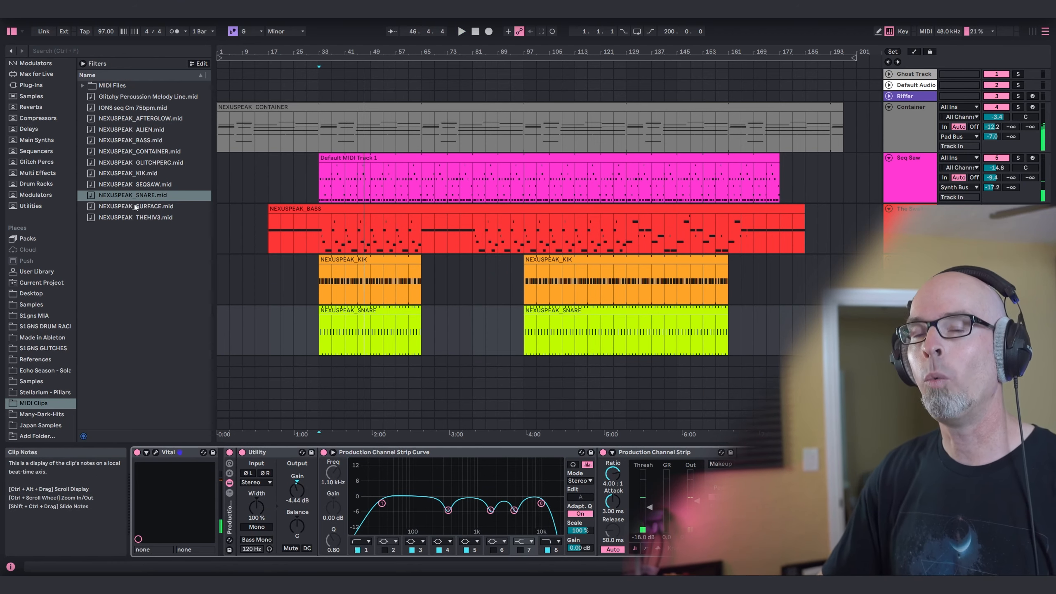
# Add Automaton from the Glitch Percs collection to the snare track and load its "03 - Additional Beats" preset.
pyautogui.scroll(5, 20, 174)
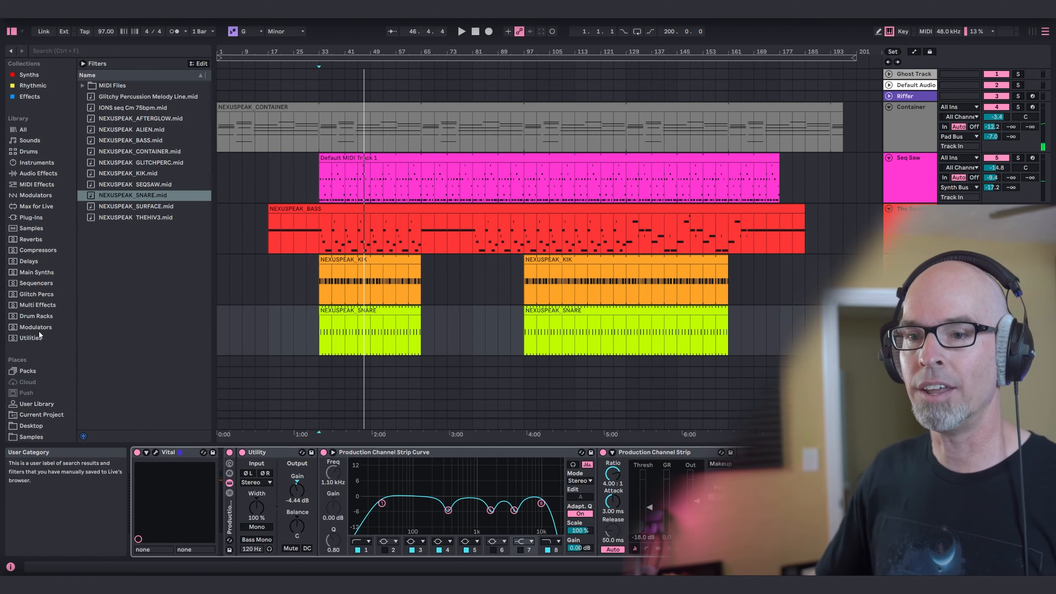
pyautogui.click(34, 295)
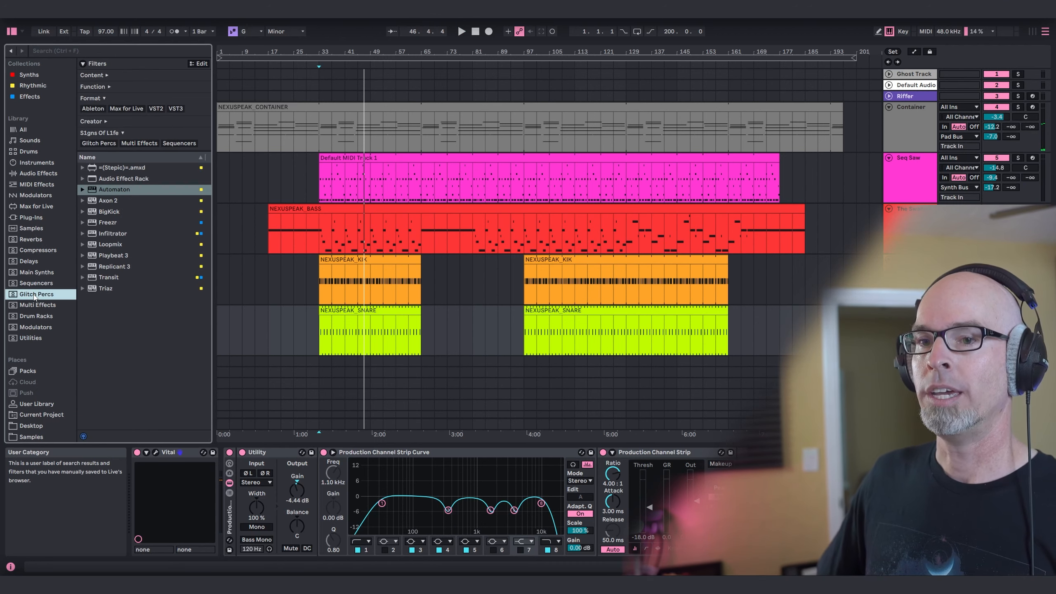
pyautogui.click(113, 191)
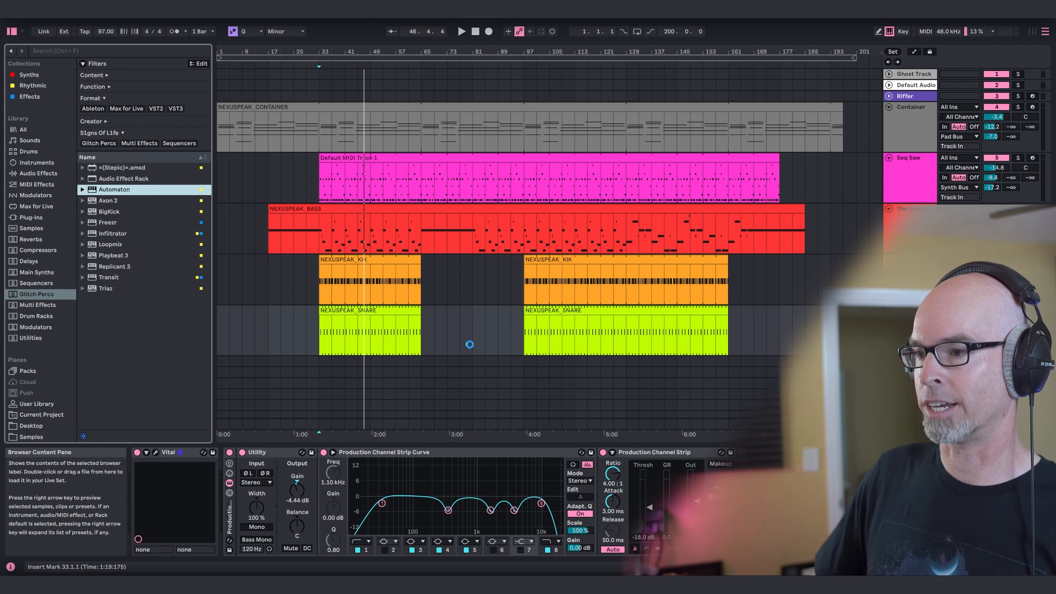
pyautogui.click(809, 463)
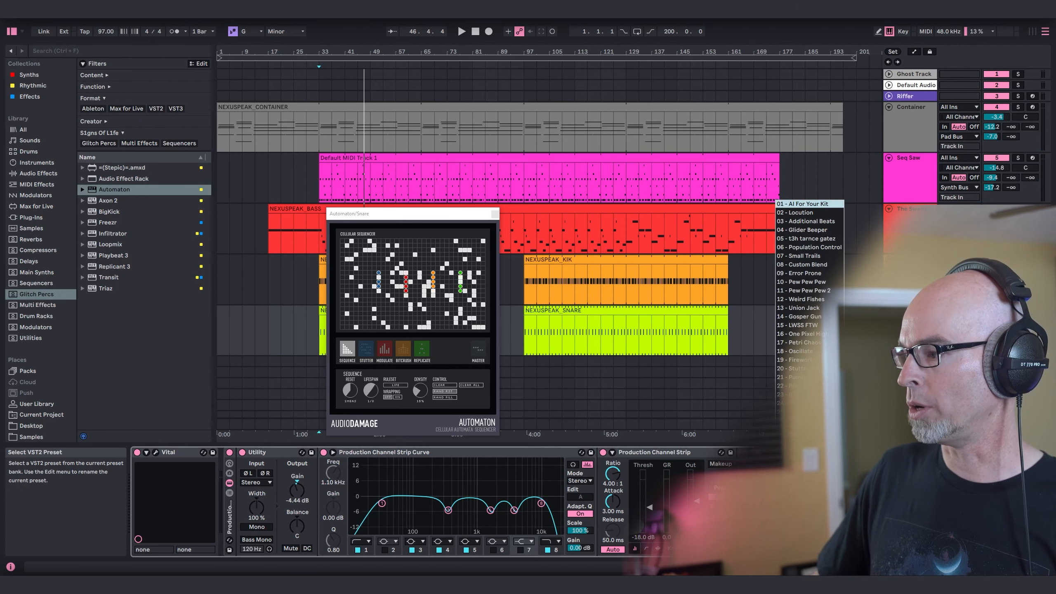
pyautogui.click(832, 224)
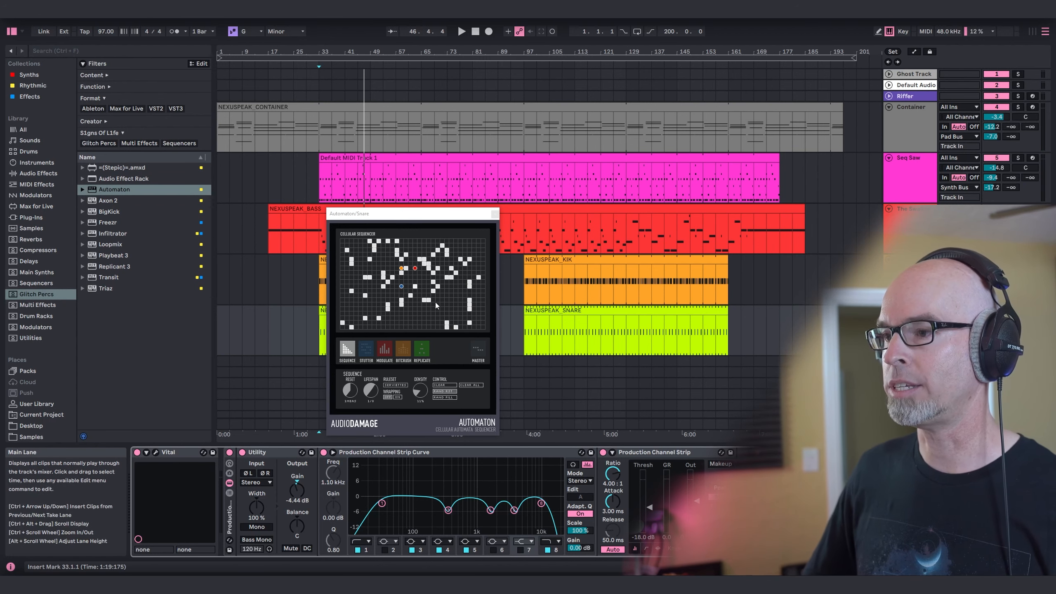
# Review Automaton's Bitcrush and Master settings, close its window, and audition the snare from bar 33.
pyautogui.click(404, 353)
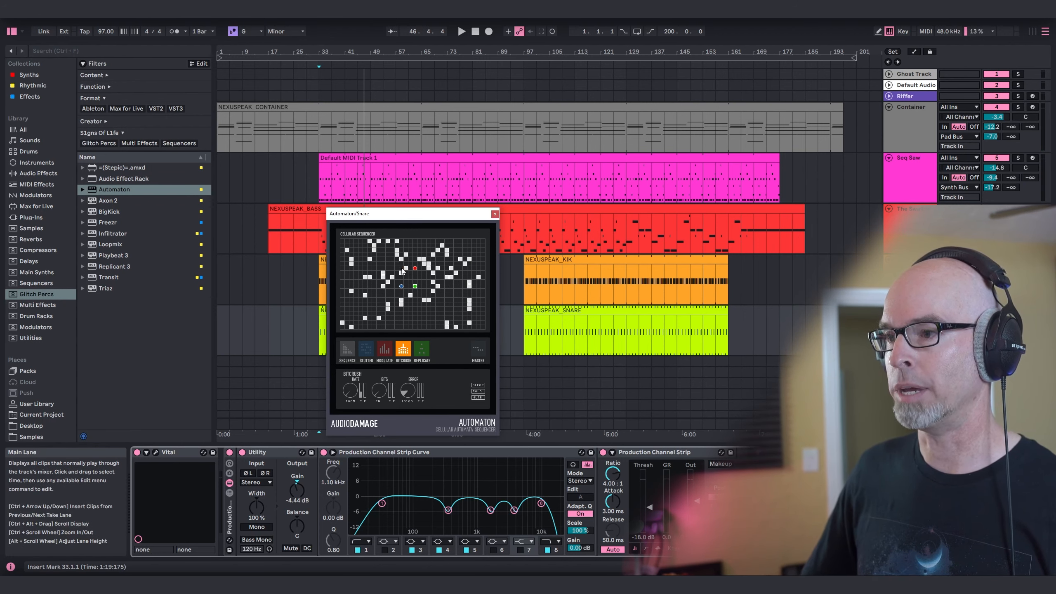
pyautogui.click(479, 350)
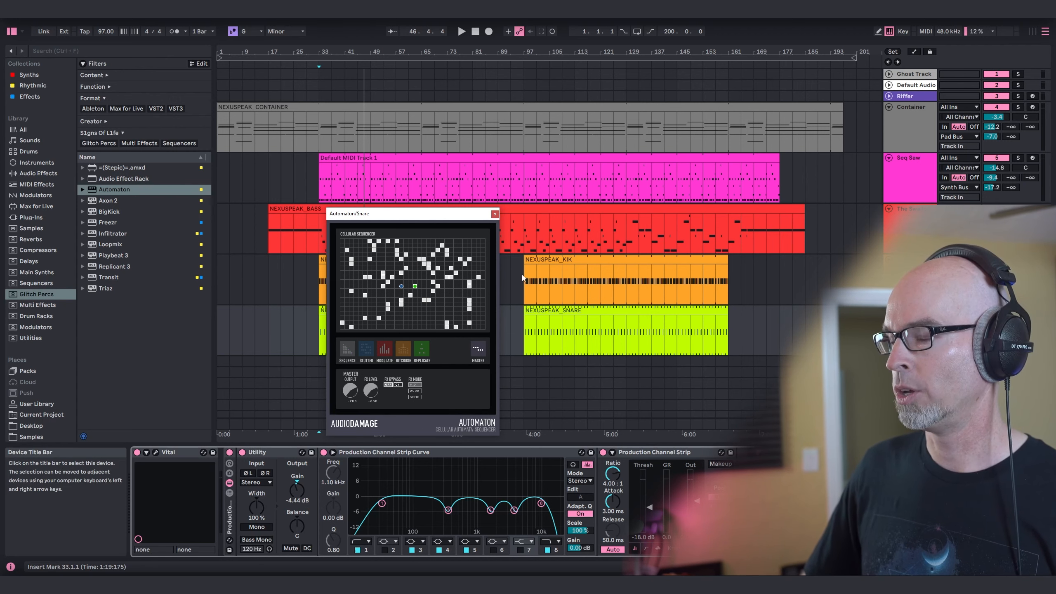
pyautogui.click(496, 214)
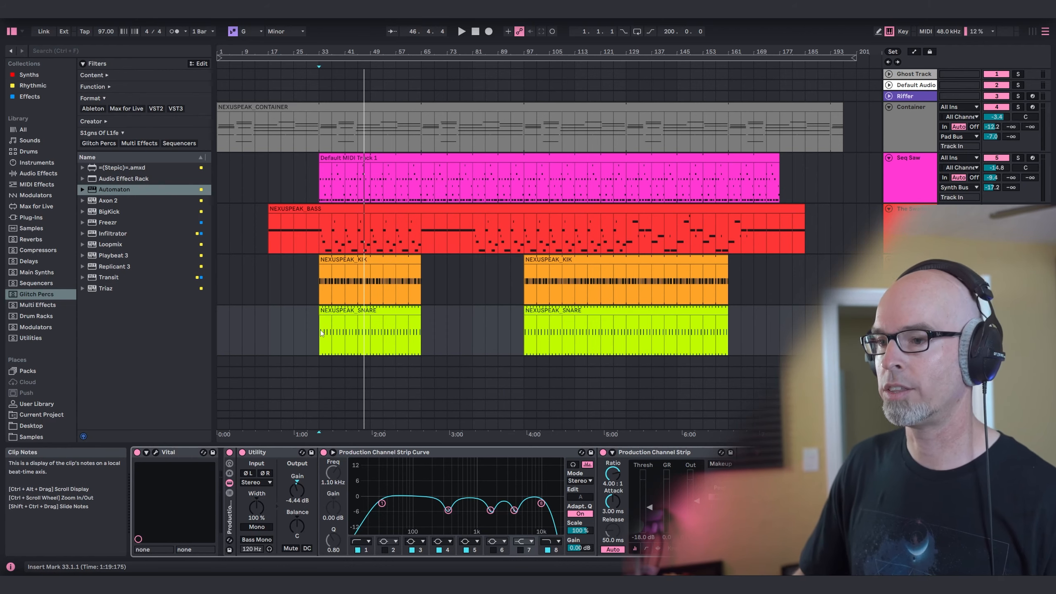
pyautogui.press('space')
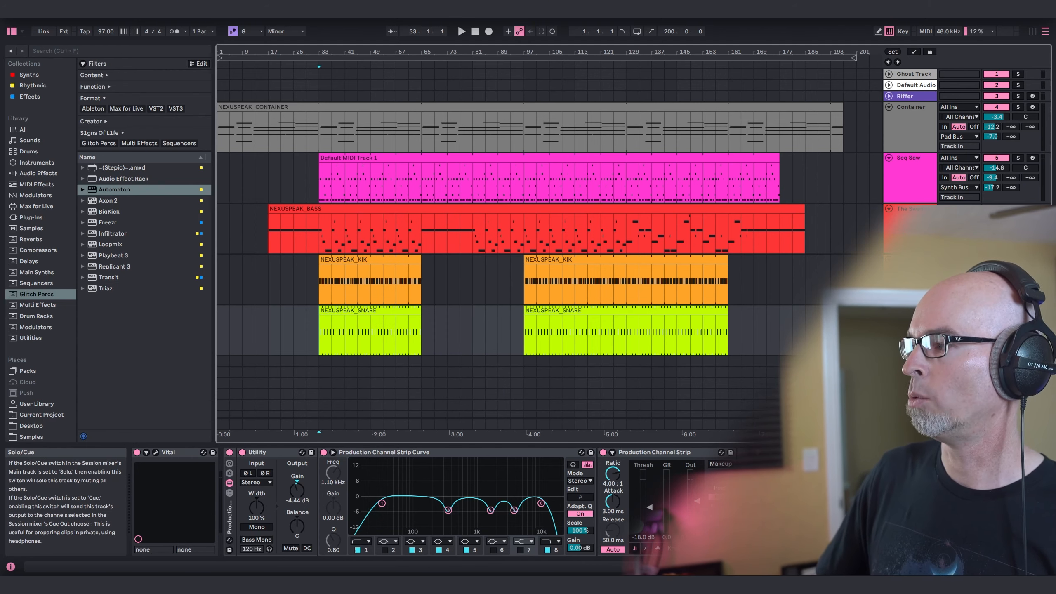
# Audition the snare with Automaton from bar 33, examine Automaton's cellular sequencer and Master settings, and stop playback.
pyautogui.press('space')
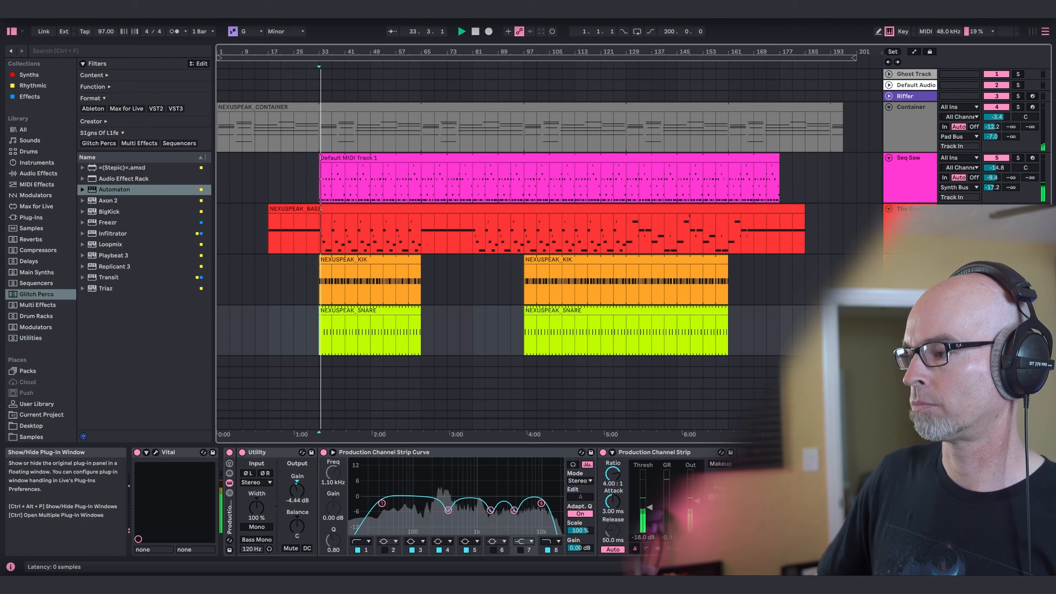
pyautogui.click(774, 452)
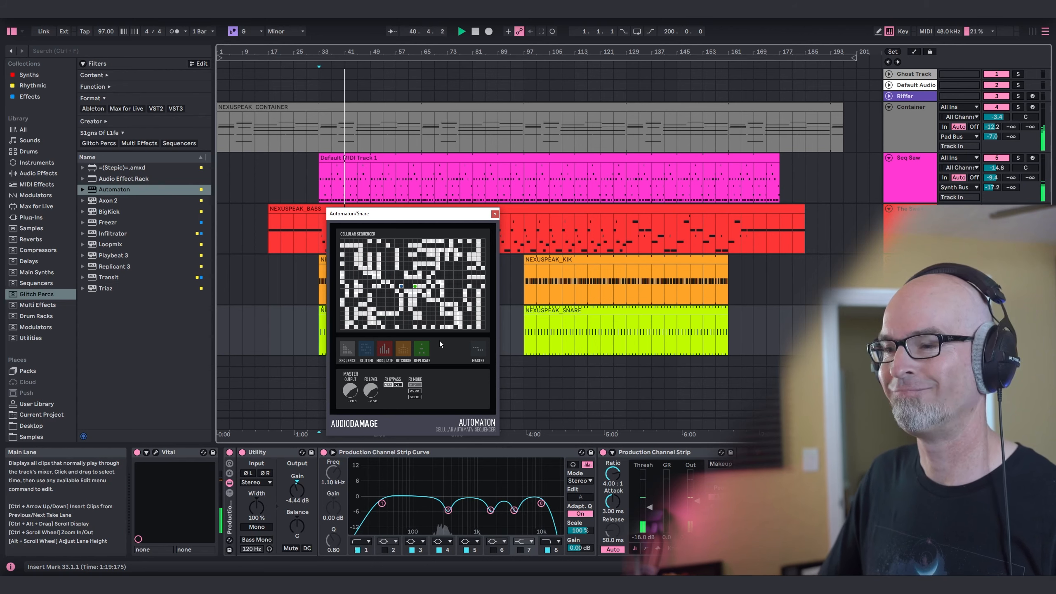
pyautogui.click(495, 215)
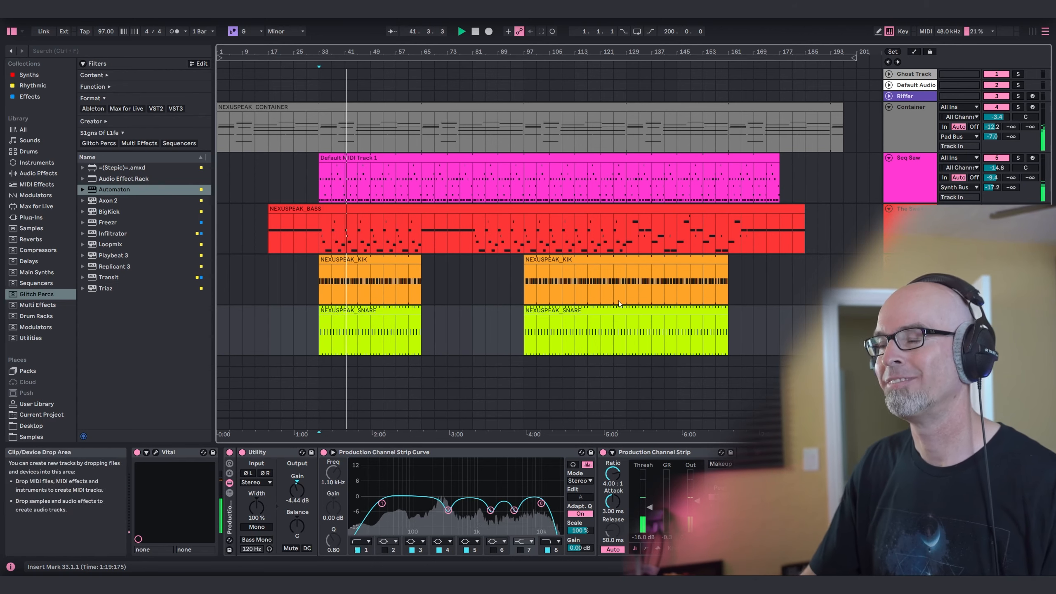
pyautogui.scroll(-2, 738, 256)
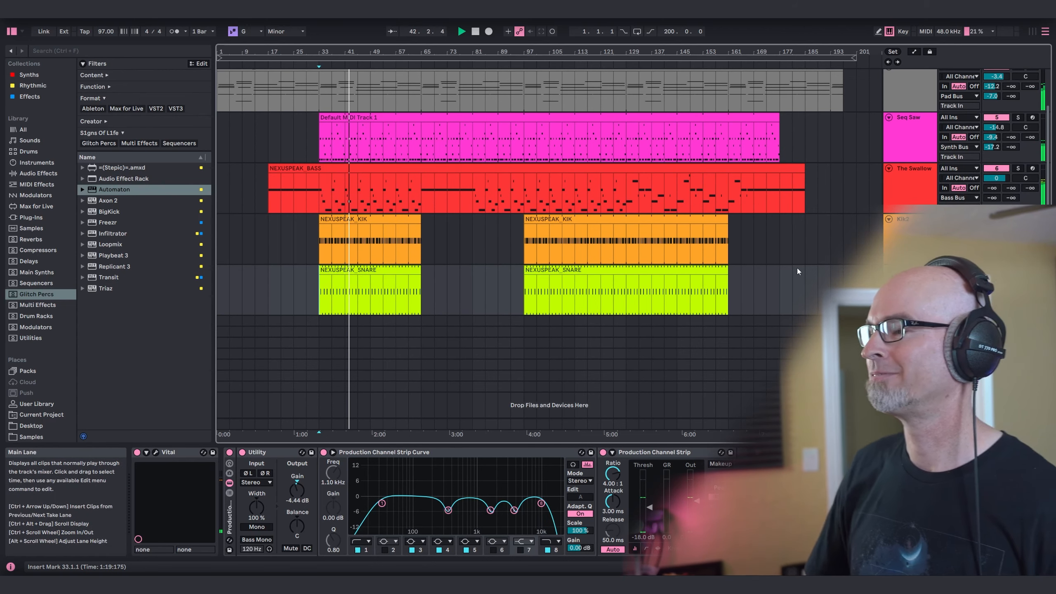
pyautogui.scroll(2, 786, 266)
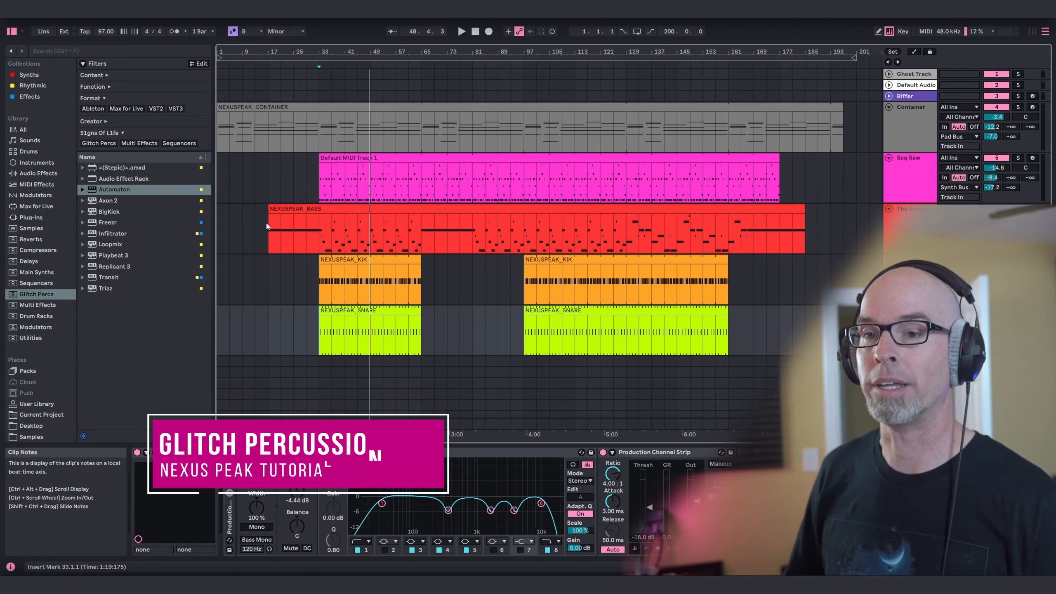
# Add Vital from the Main Synths collection on a new MIDI track and load the "Nexus Peak - Glitch Perc" preset.
pyautogui.click(28, 184)
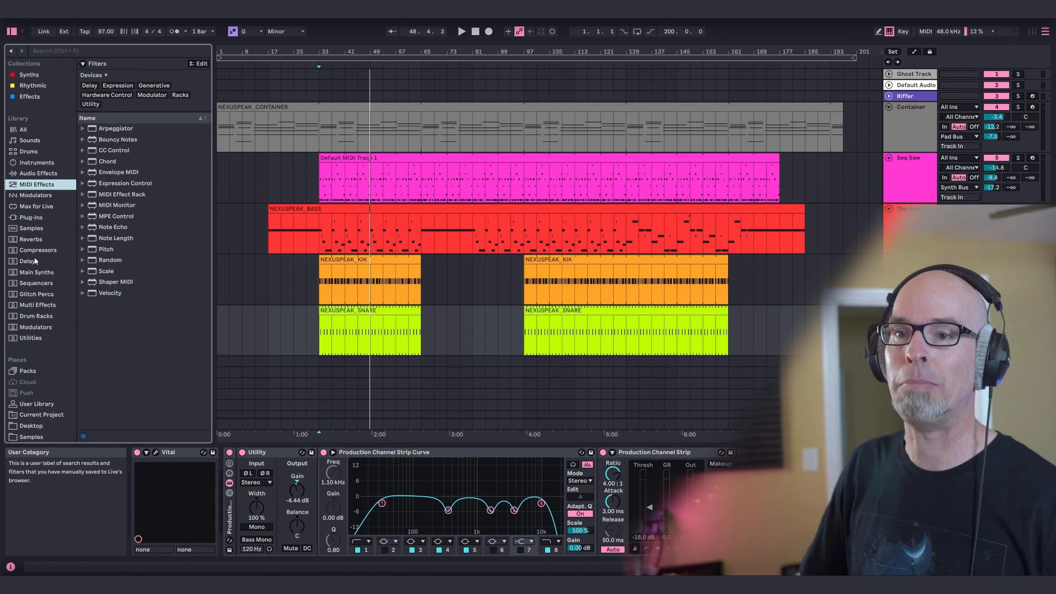
pyautogui.click(27, 274)
pyautogui.click(120, 310)
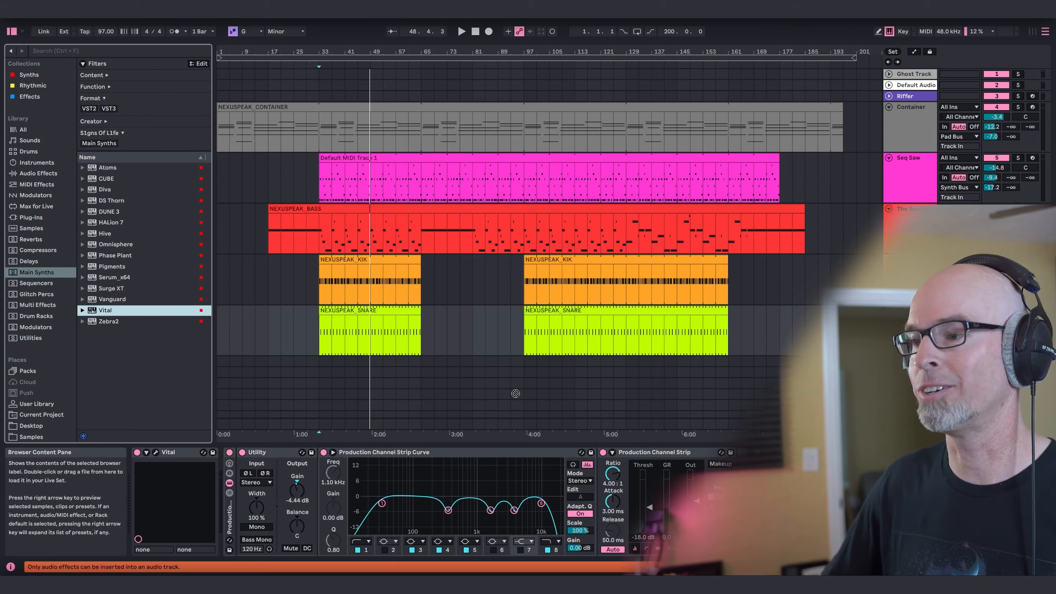
pyautogui.moveTo(568, 359); pyautogui.dragTo(571, 359)
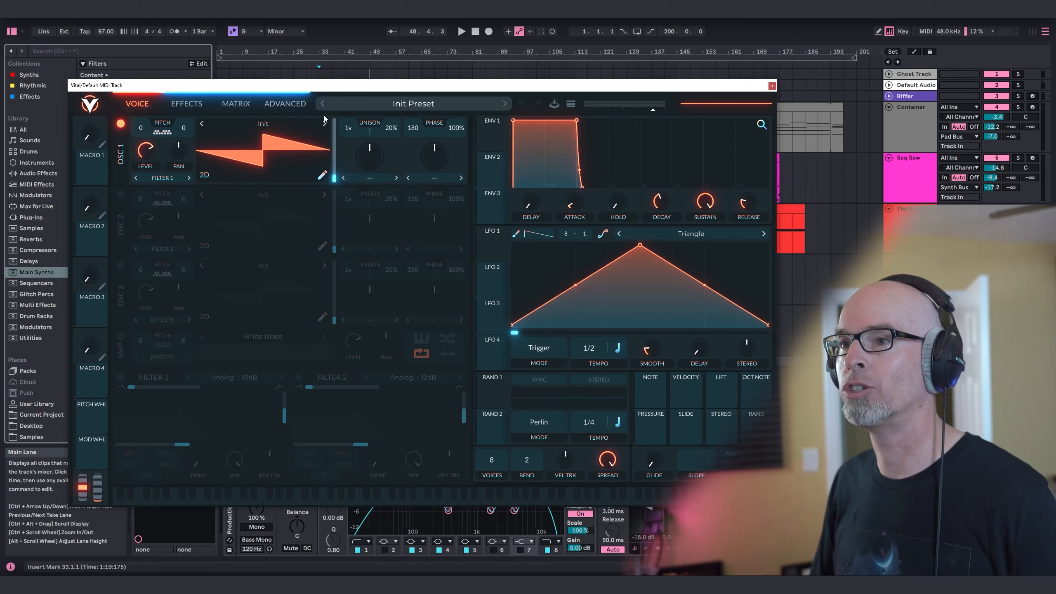
pyautogui.click(394, 106)
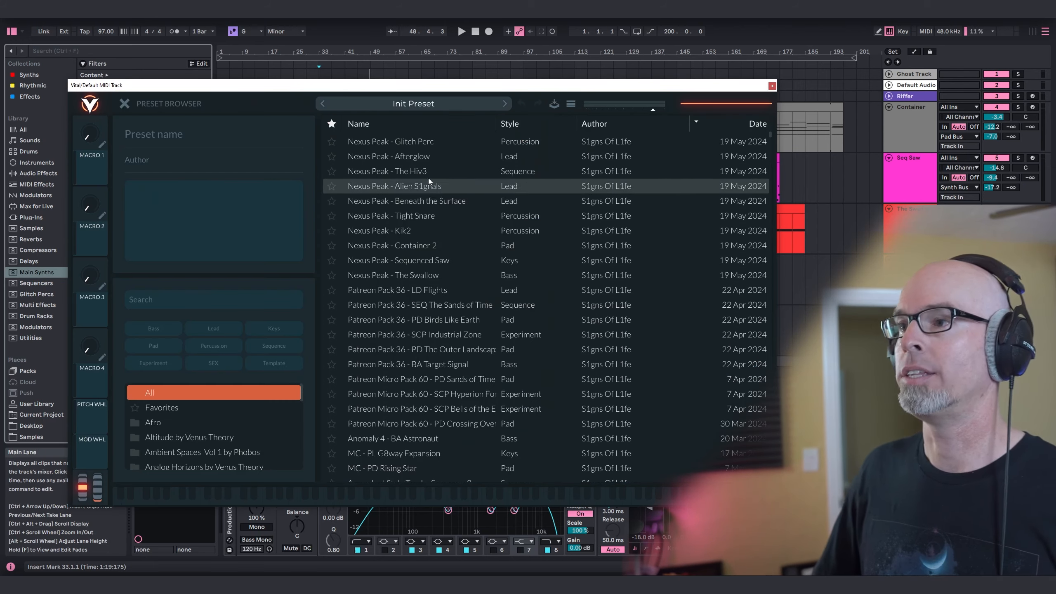
pyautogui.click(428, 145)
pyautogui.click(124, 104)
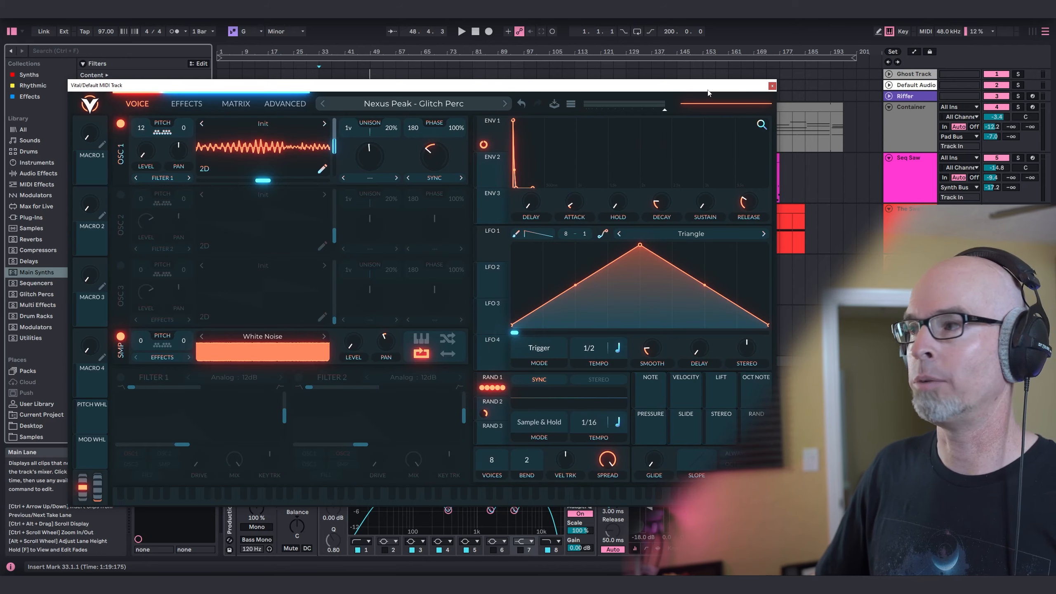
pyautogui.click(772, 86)
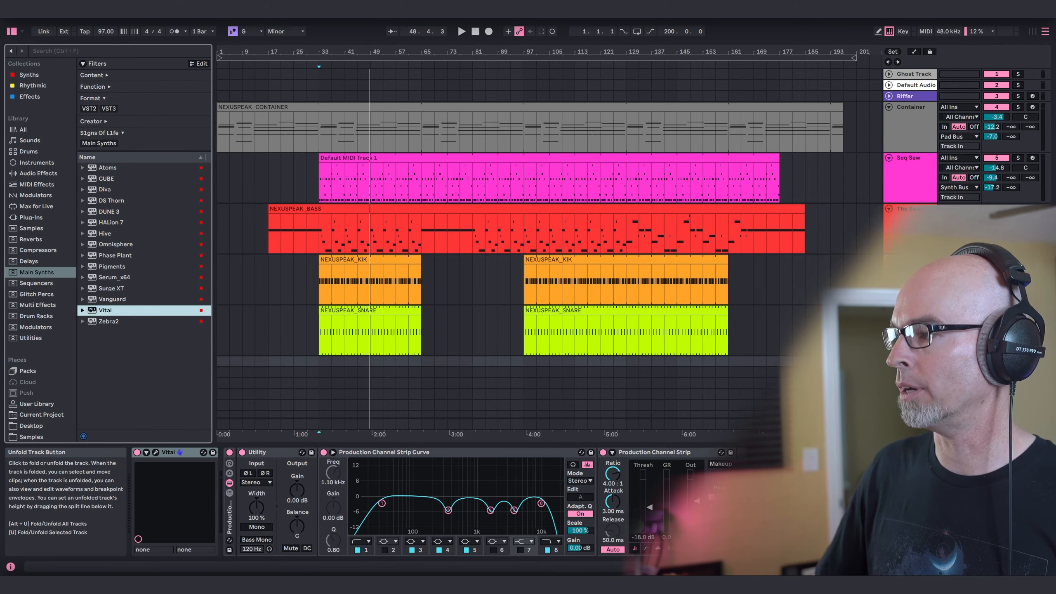
# Place the NEXUSPEAK_GLITCHPERC.mid clip from the MIDI Clips folder at bar 33 on the new Vital track.
pyautogui.scroll(-3, 416, 395)
pyautogui.scroll(-2, 28, 387)
pyautogui.scroll(-3, 38, 400)
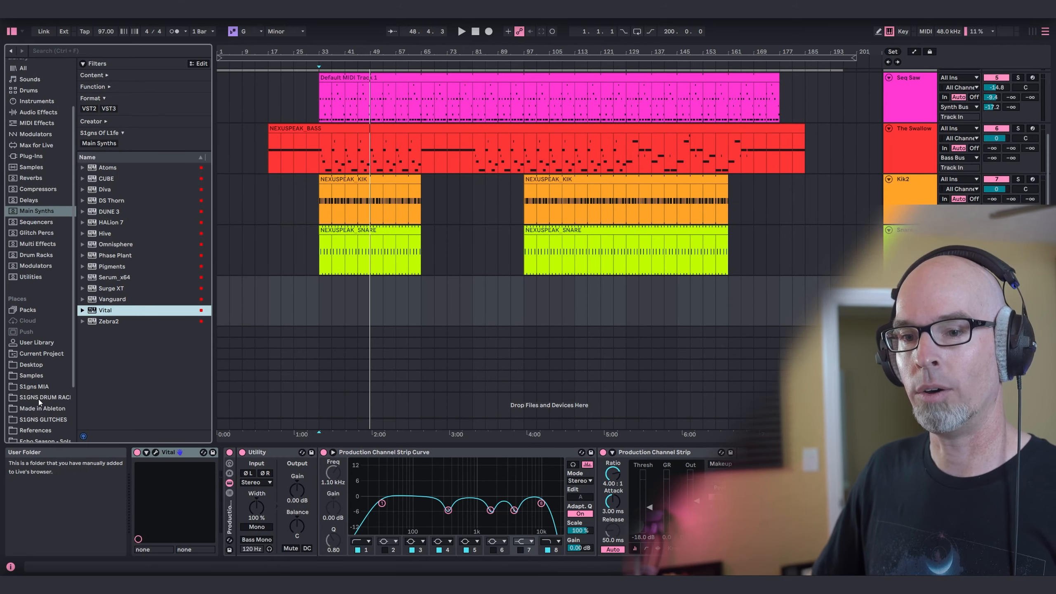
pyautogui.click(39, 412)
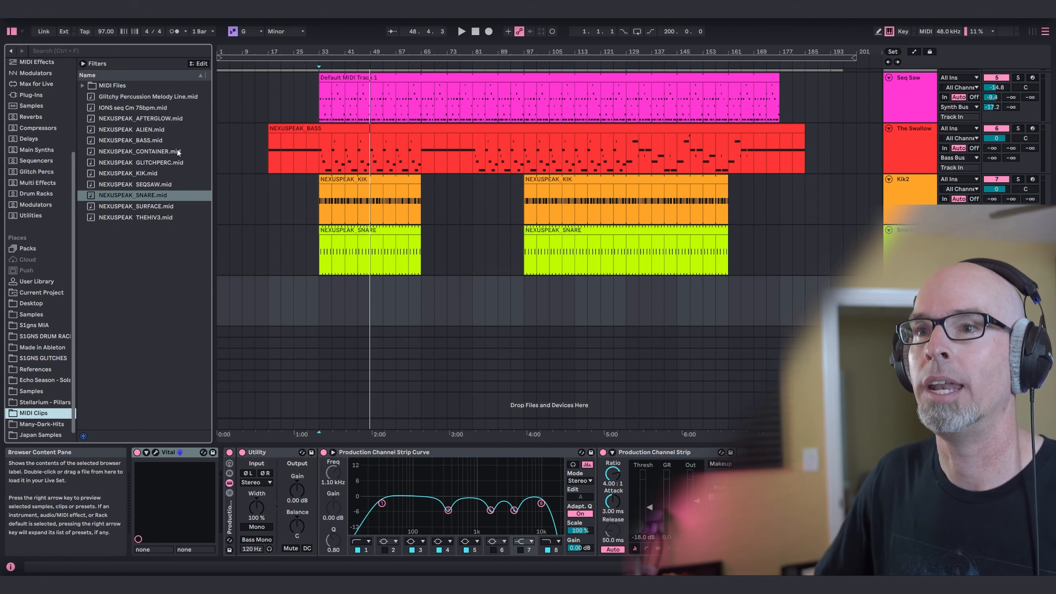
pyautogui.moveTo(145, 162); pyautogui.dragTo(324, 299)
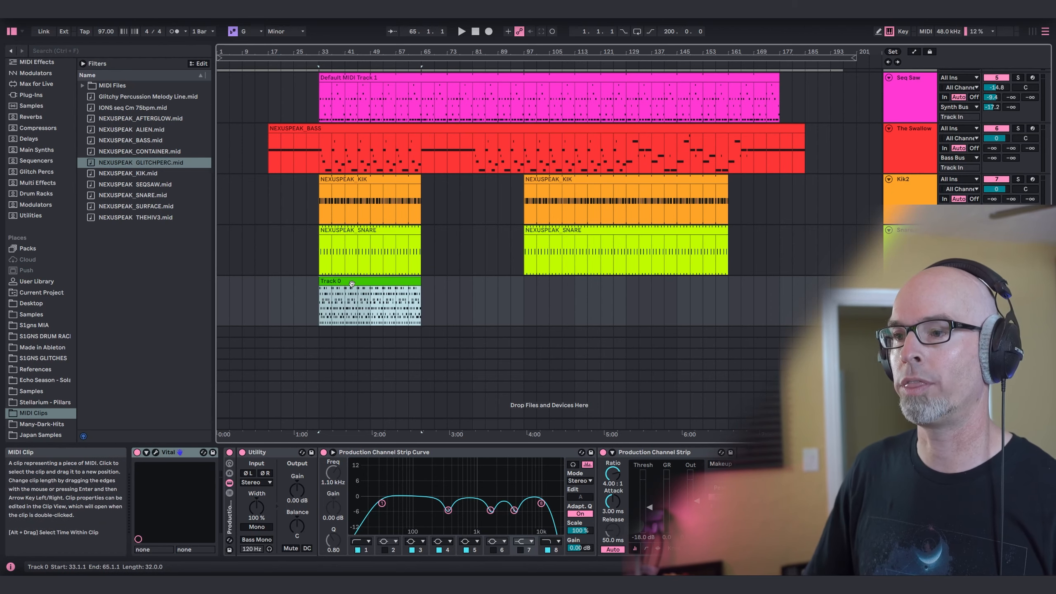
# Copy the glitch percussion clip to bars 81 and 129, and name its track Glitch Perc.
pyautogui.moveTo(353, 283); pyautogui.dragTo(505, 283)
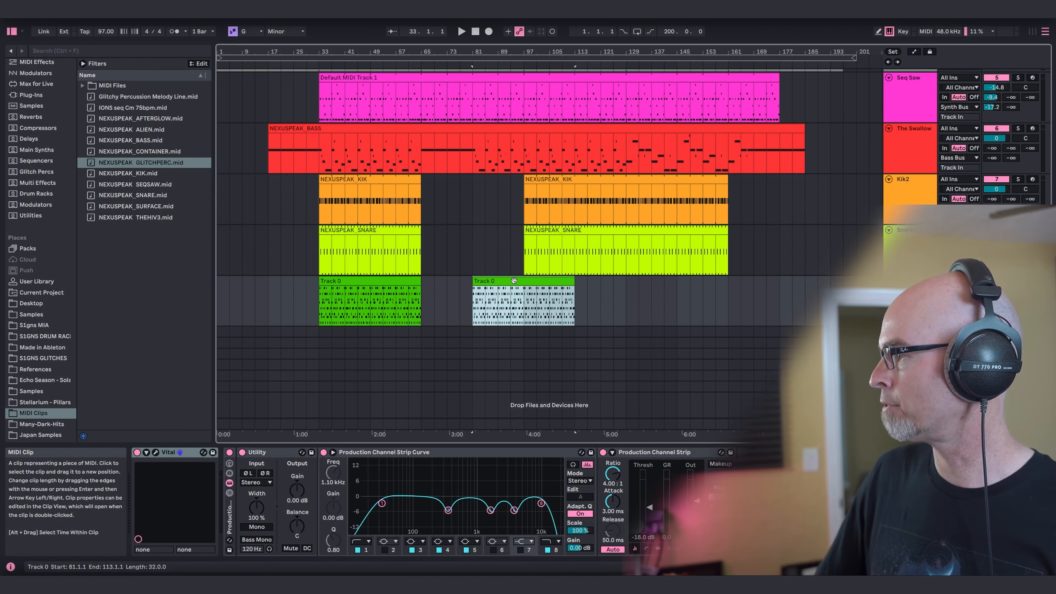
pyautogui.moveTo(514, 281); pyautogui.dragTo(670, 286)
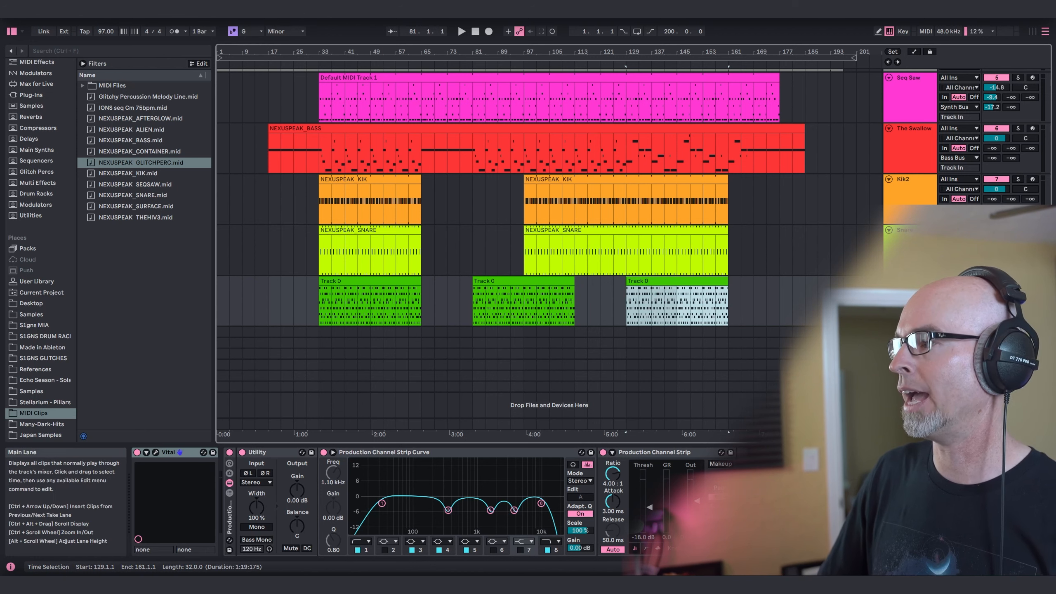
pyautogui.click(909, 282)
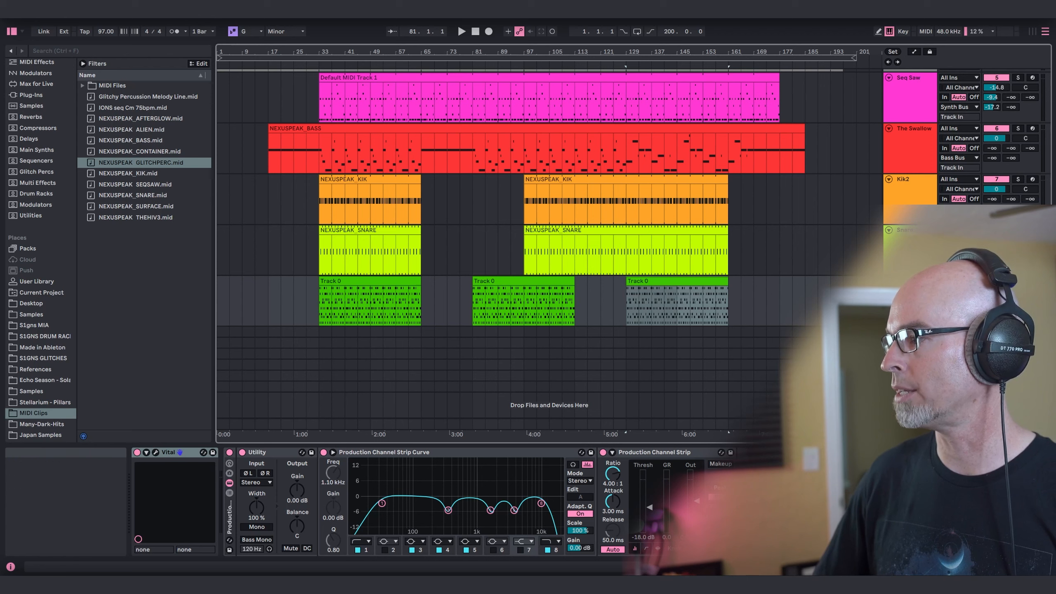
# Play the arrangement from bar 33 and examine the Glitch Perc patch's Random 1 modulation routing in Vital.
pyautogui.click(317, 302)
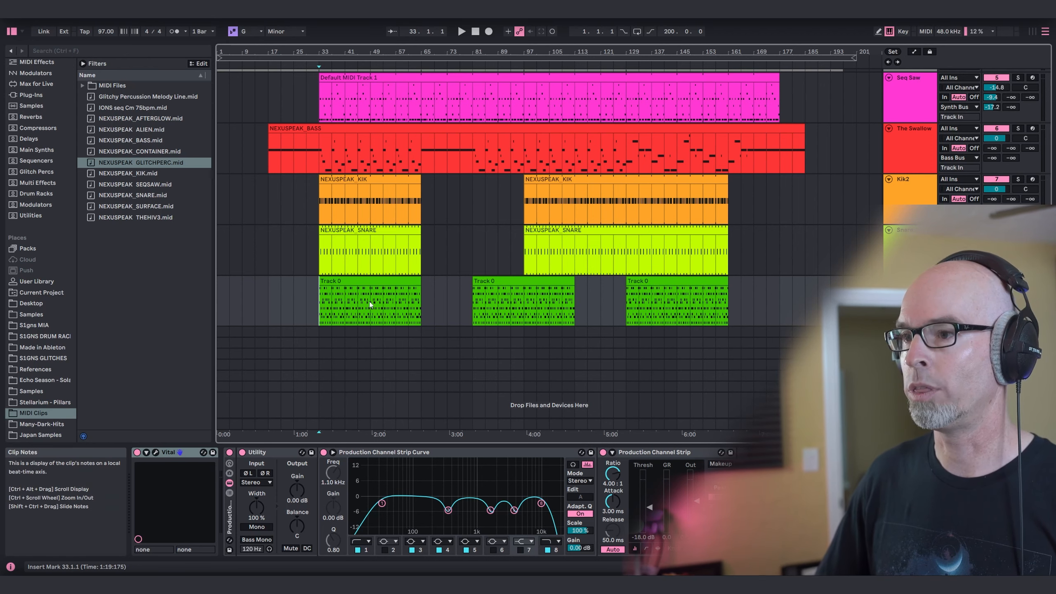
pyautogui.press('space')
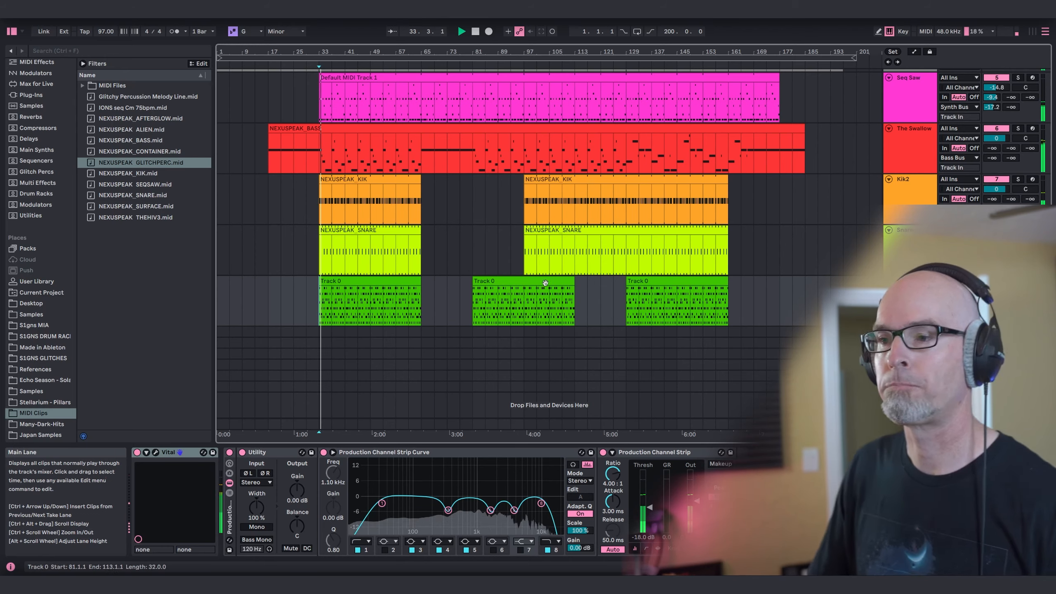
pyautogui.click(157, 452)
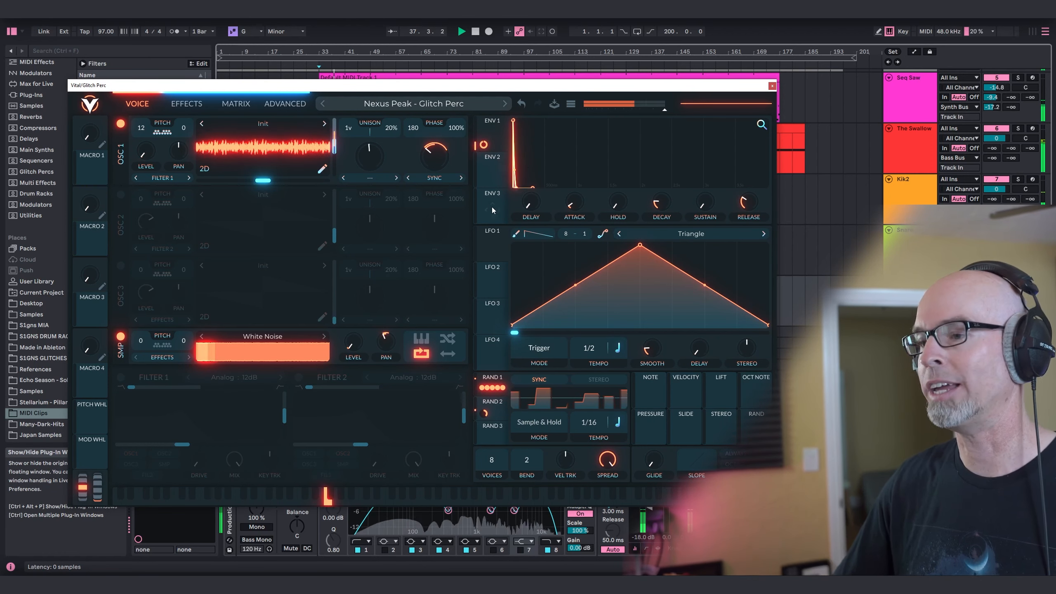
pyautogui.click(490, 388)
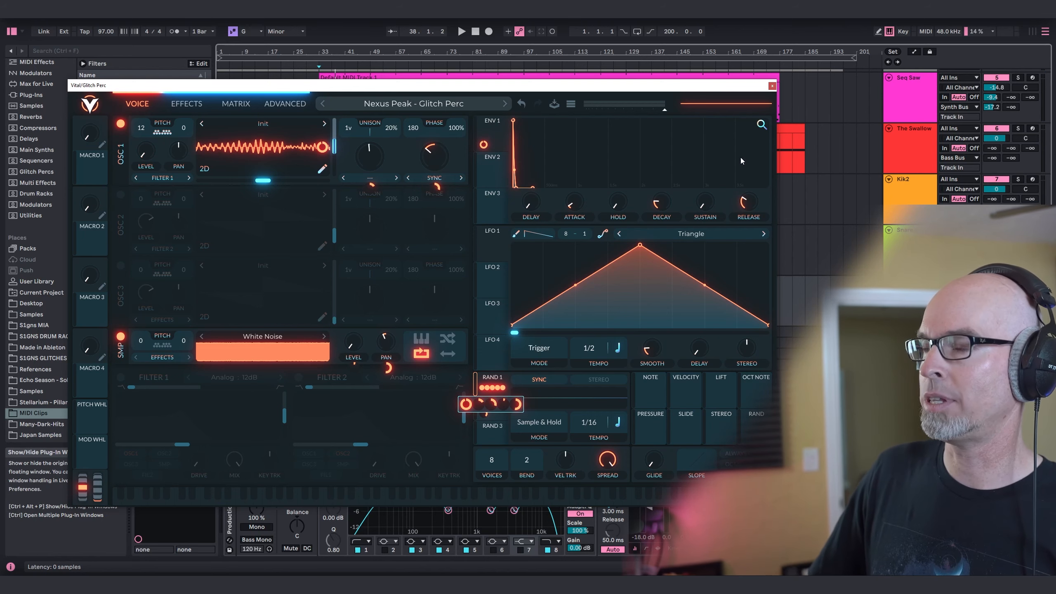
pyautogui.click(773, 87)
# Play the arrangement from bar 33 and set the Glitch Perc track's Utility gain to -2.22 dB.
pyautogui.press('space')
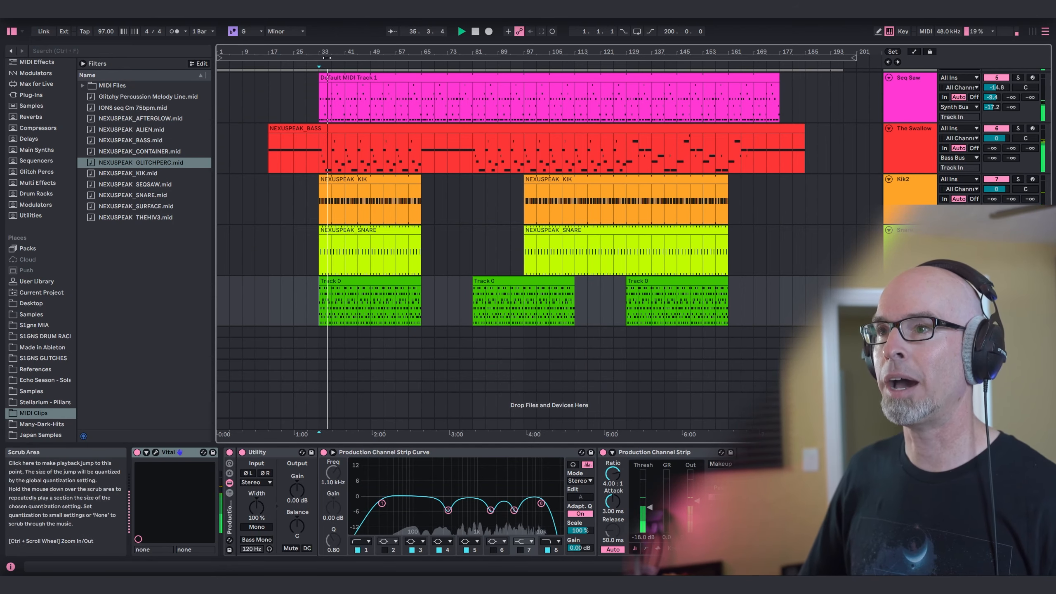
pyautogui.moveTo(329, 52); pyautogui.dragTo(381, 45)
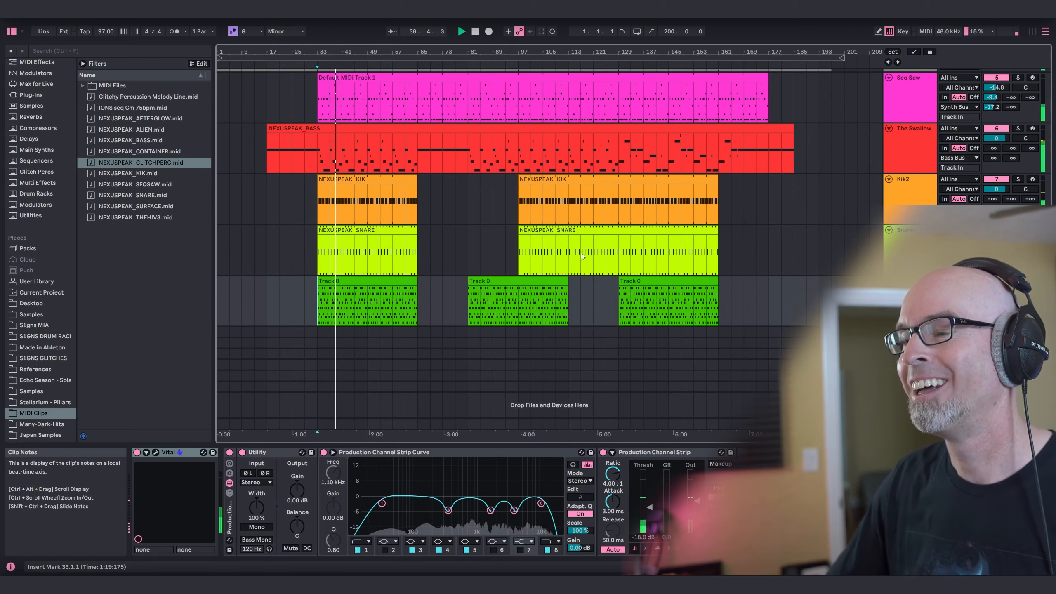
pyautogui.scroll(3, 582, 252)
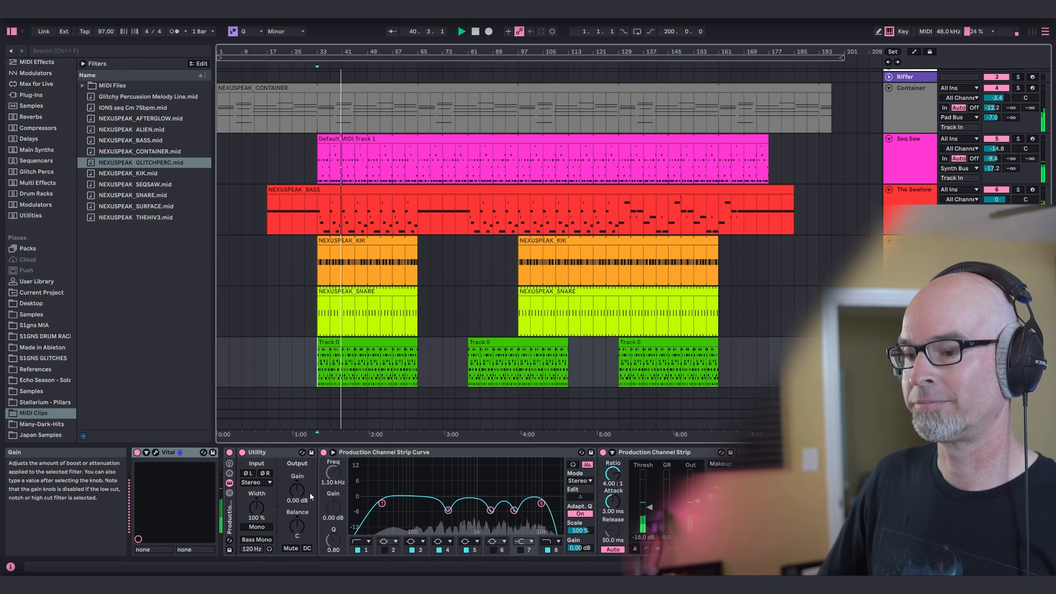
pyautogui.moveTo(297, 490); pyautogui.dragTo(297, 502)
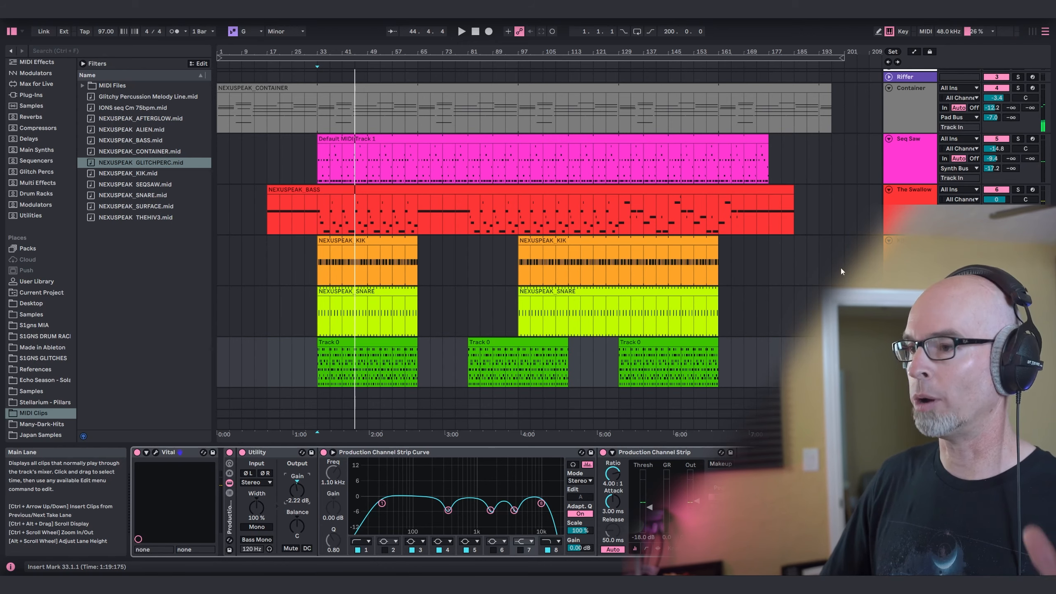
# Add Vital from the Main Synths collection on another new MIDI track and load the "Nexus Peak - The Hiv3" preset.
pyautogui.scroll(-2, 837, 265)
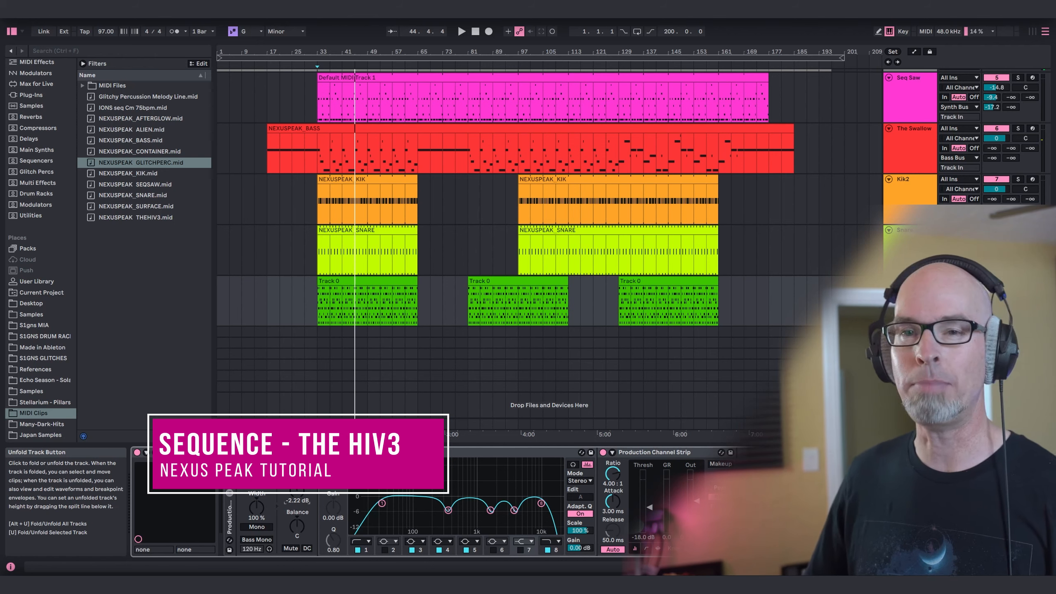
pyautogui.click(35, 151)
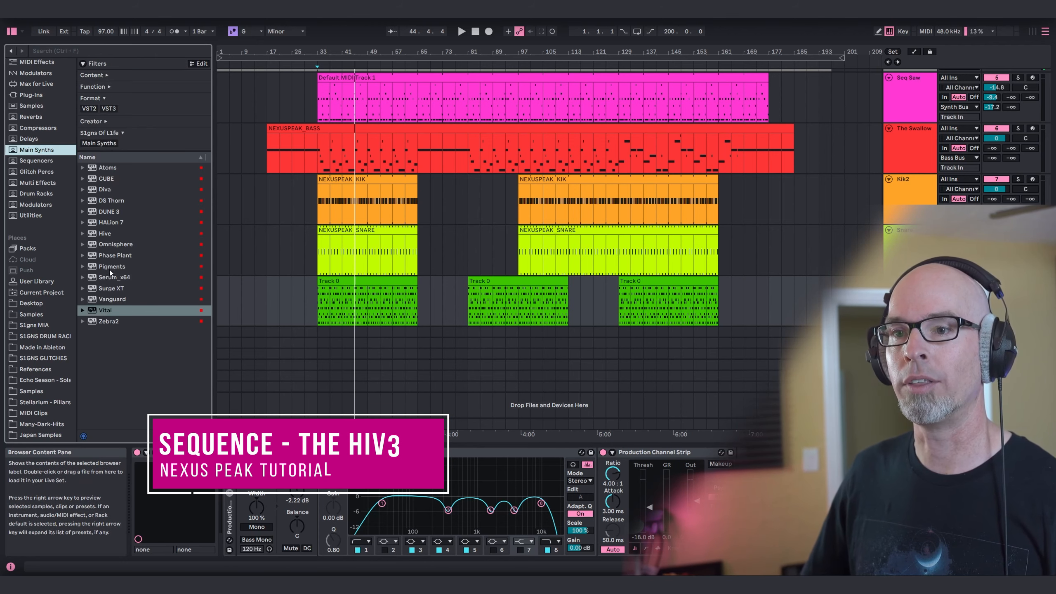
pyautogui.moveTo(685, 335); pyautogui.dragTo(682, 333)
pyautogui.click(401, 111)
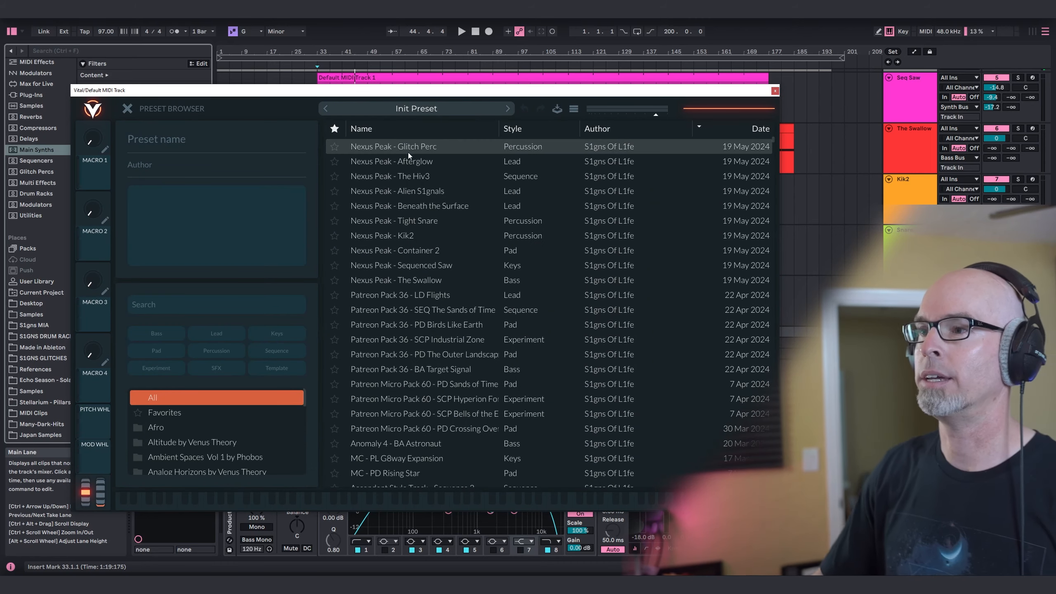
pyautogui.click(413, 176)
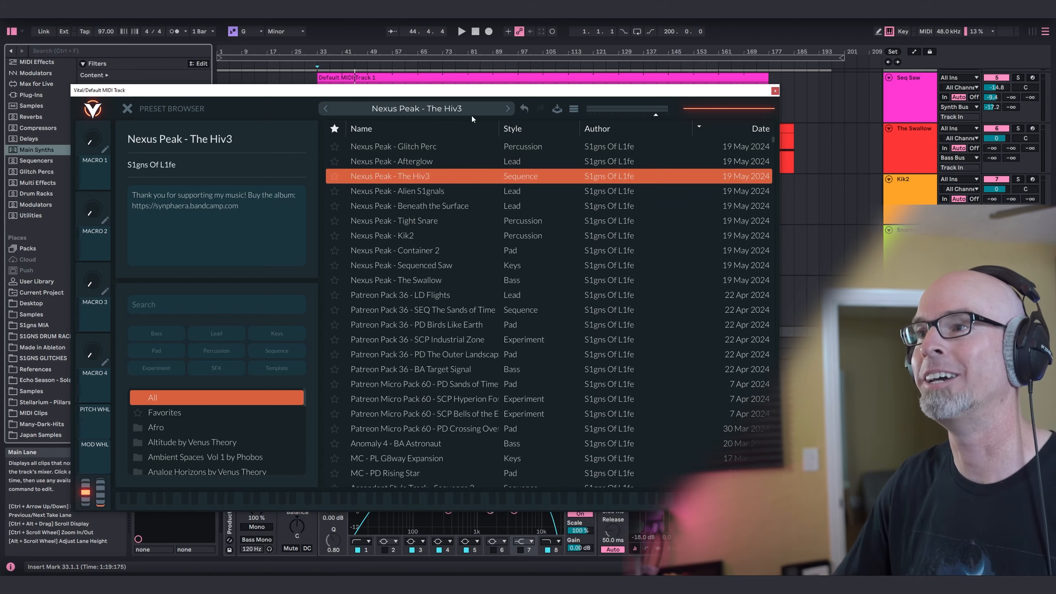
pyautogui.click(127, 109)
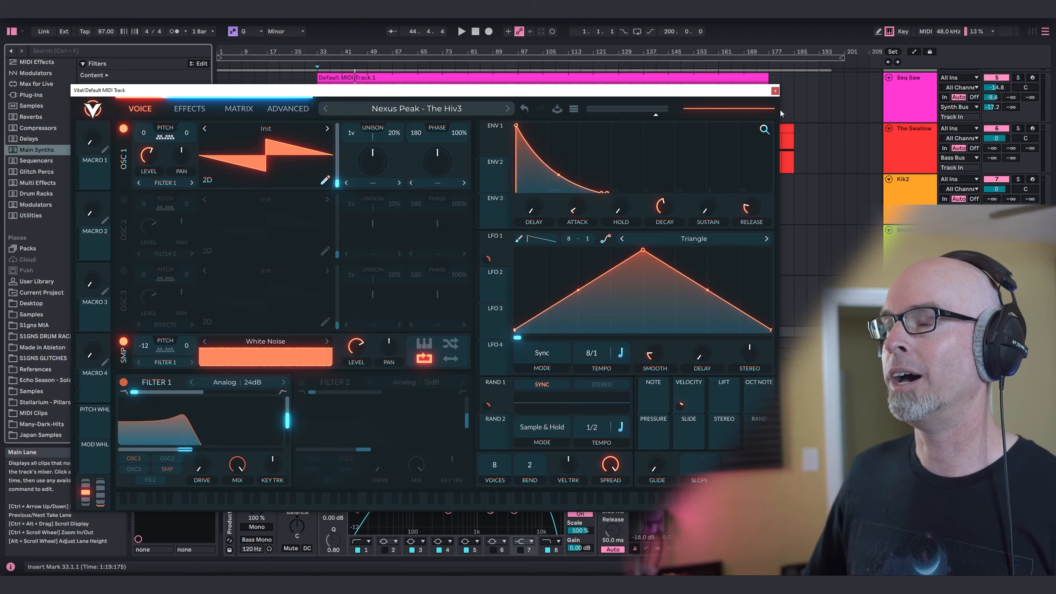
pyautogui.click(775, 91)
# Place the NEXUSPEAK_THEHIV3.mid clip at bar 65 on the new Vital track and extend it to bar 129.
pyautogui.scroll(-1, 37, 353)
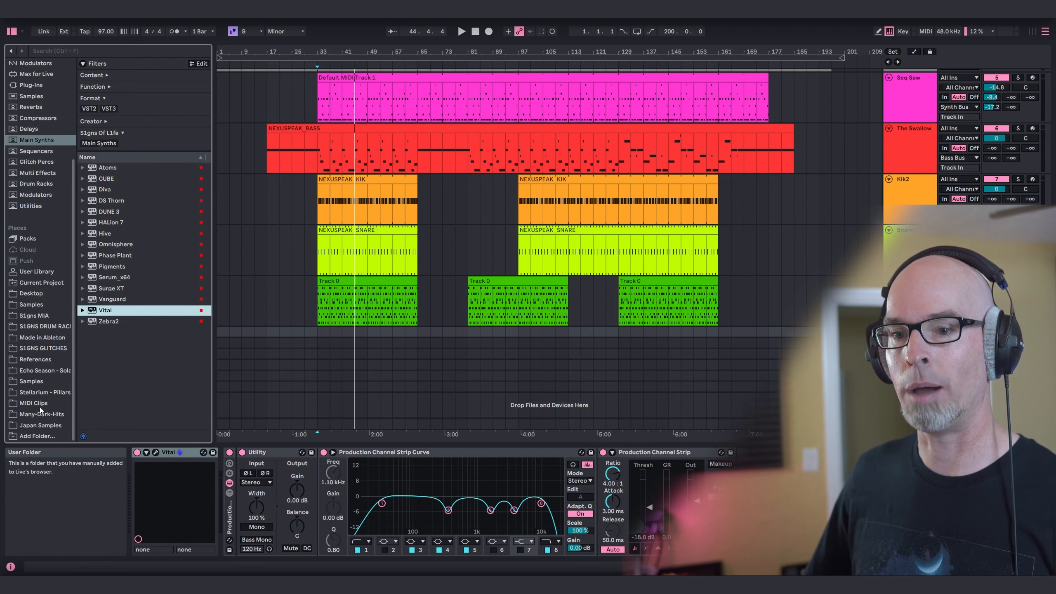
pyautogui.click(40, 403)
pyautogui.moveTo(132, 217); pyautogui.dragTo(447, 338)
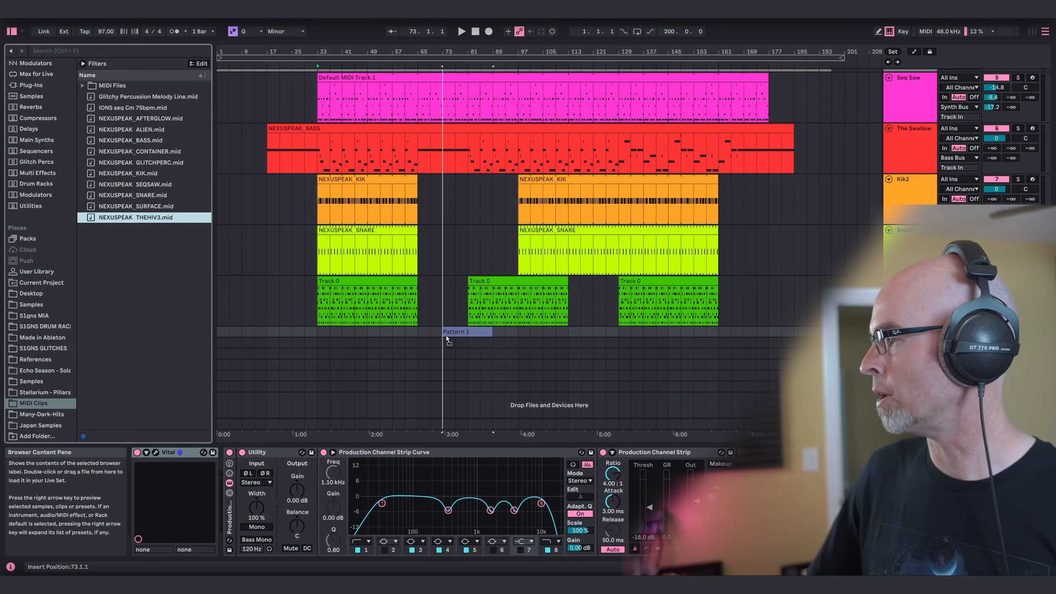
pyautogui.moveTo(443, 336); pyautogui.dragTo(423, 332)
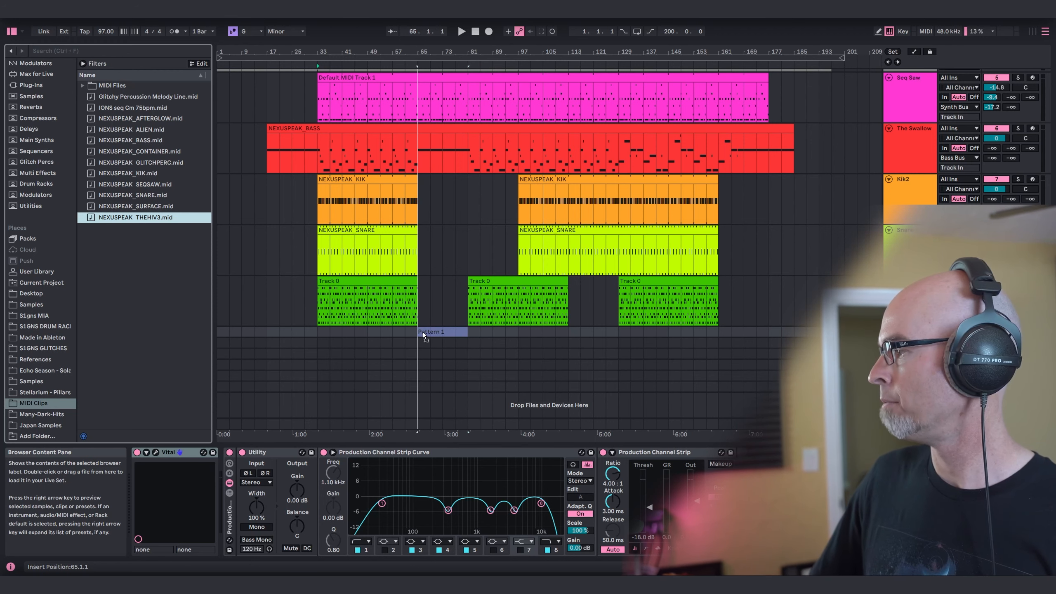
pyautogui.click(423, 332)
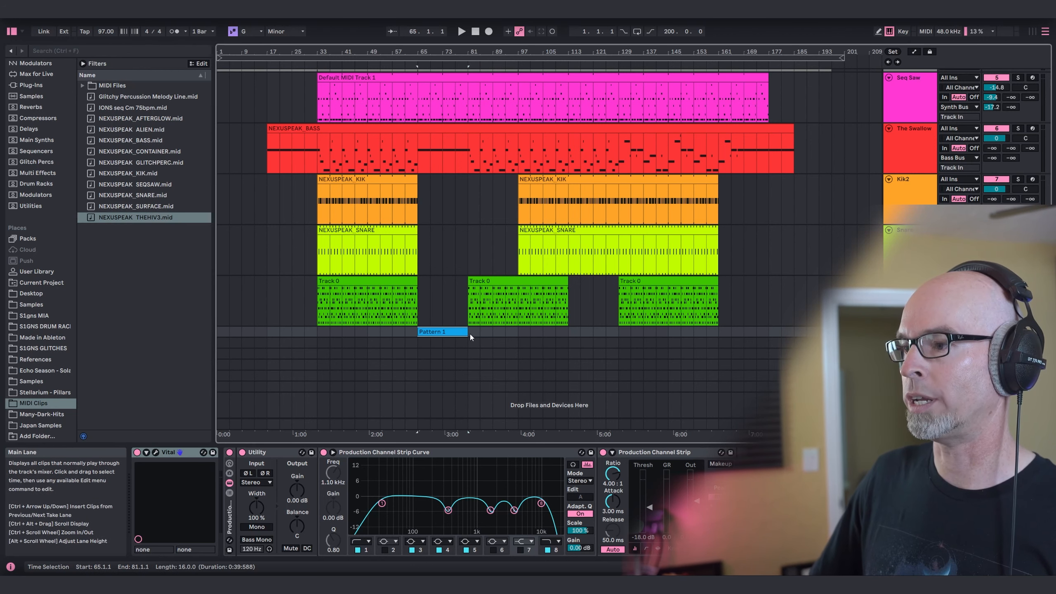
pyautogui.moveTo(466, 332); pyautogui.dragTo(614, 336)
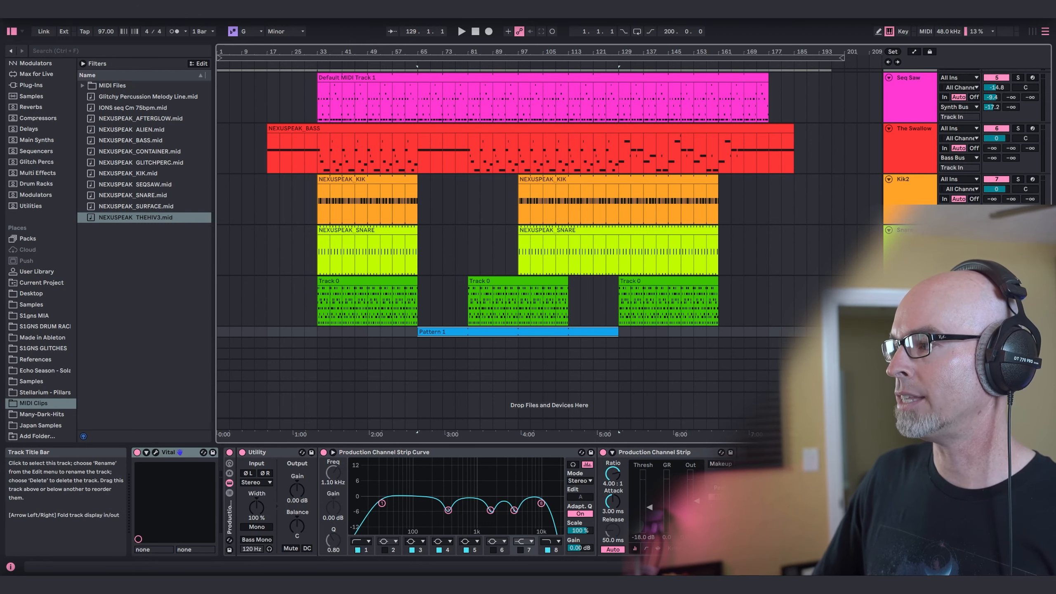
# Unfold the new Hiv3 track and open its output routing choices.
pyautogui.click(889, 331)
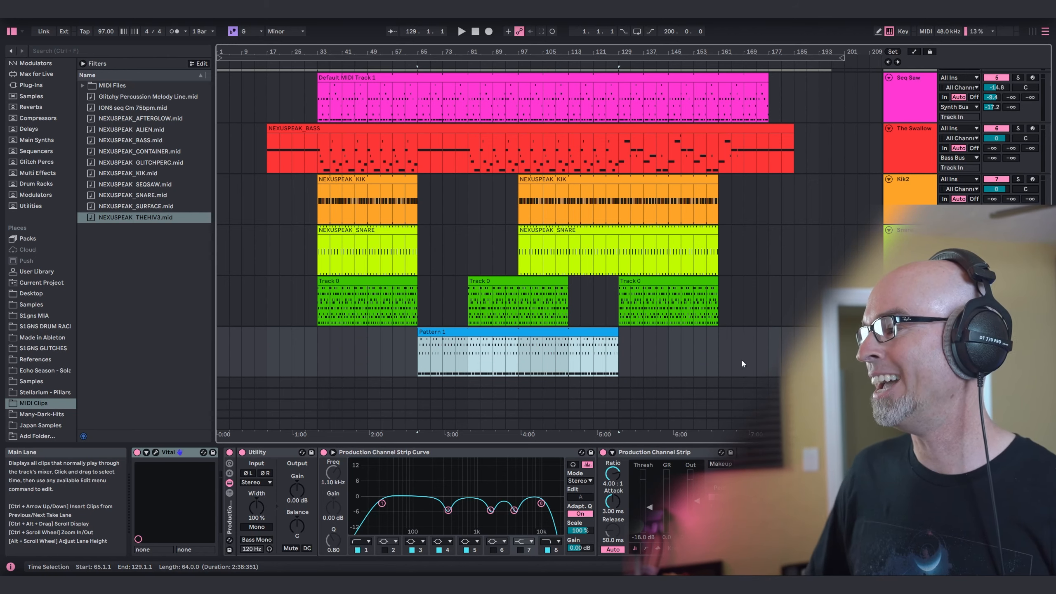
pyautogui.click(959, 361)
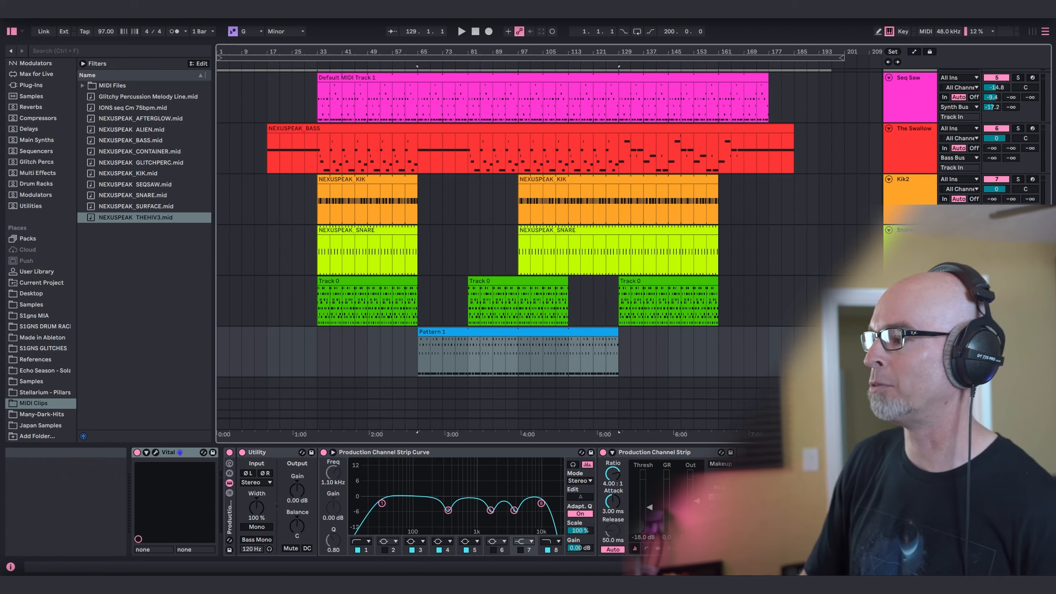
pyautogui.click(422, 356)
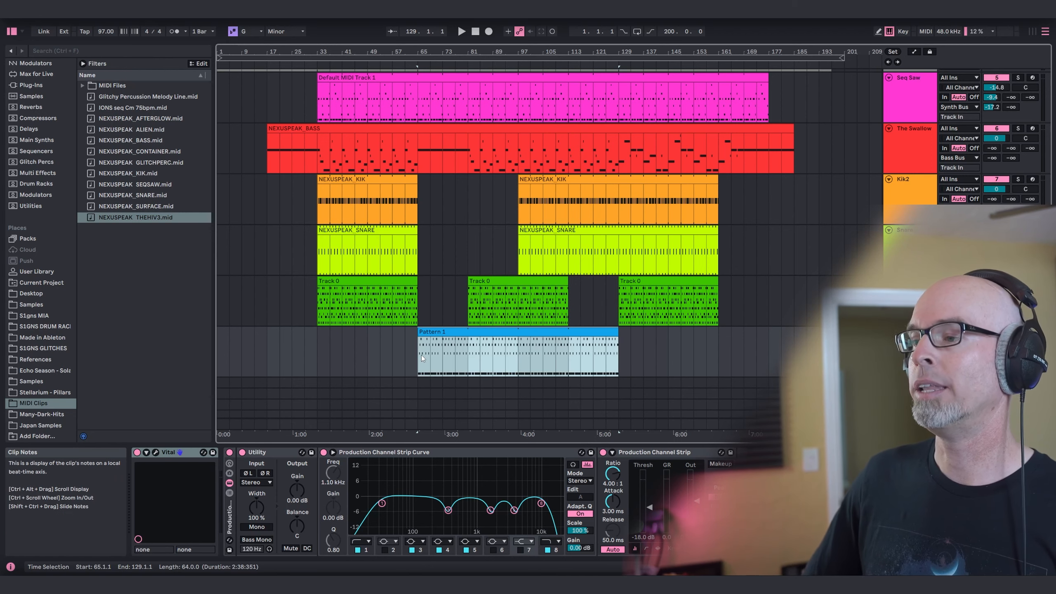
pyautogui.click(992, 351)
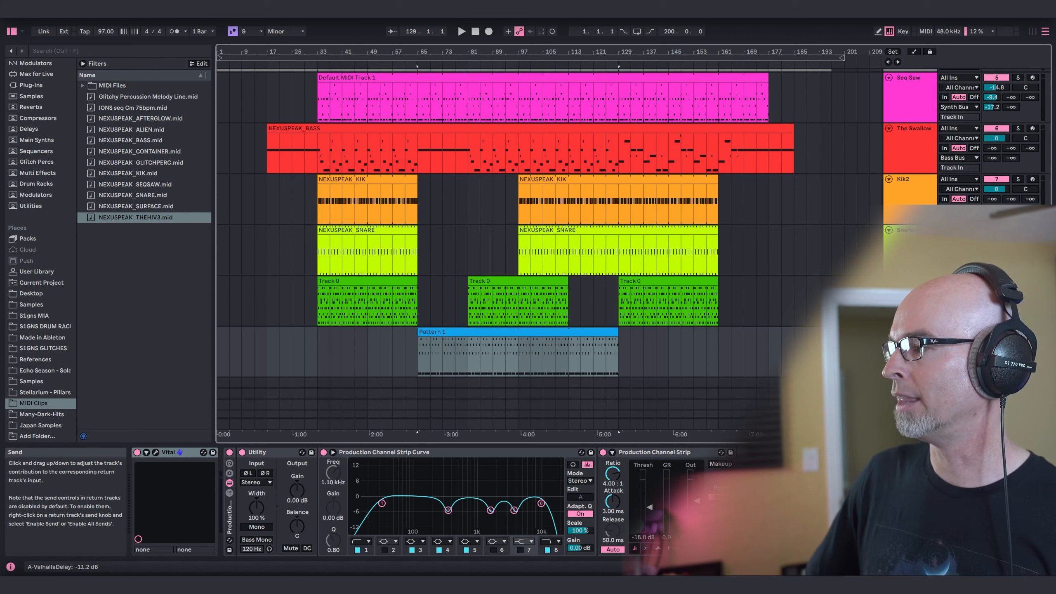
# Play the arrangement from bar 65, setting the Hiv3 track's Utility gain to -0.56 dB and its ValhallaDelay send to -7.5 dB.
pyautogui.click(419, 351)
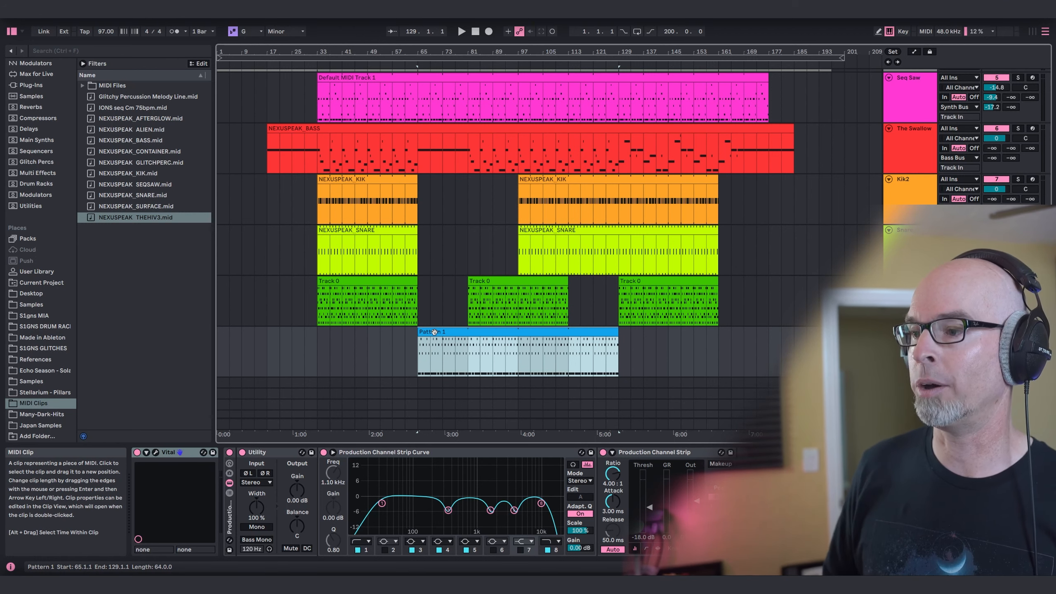
pyautogui.click(420, 356)
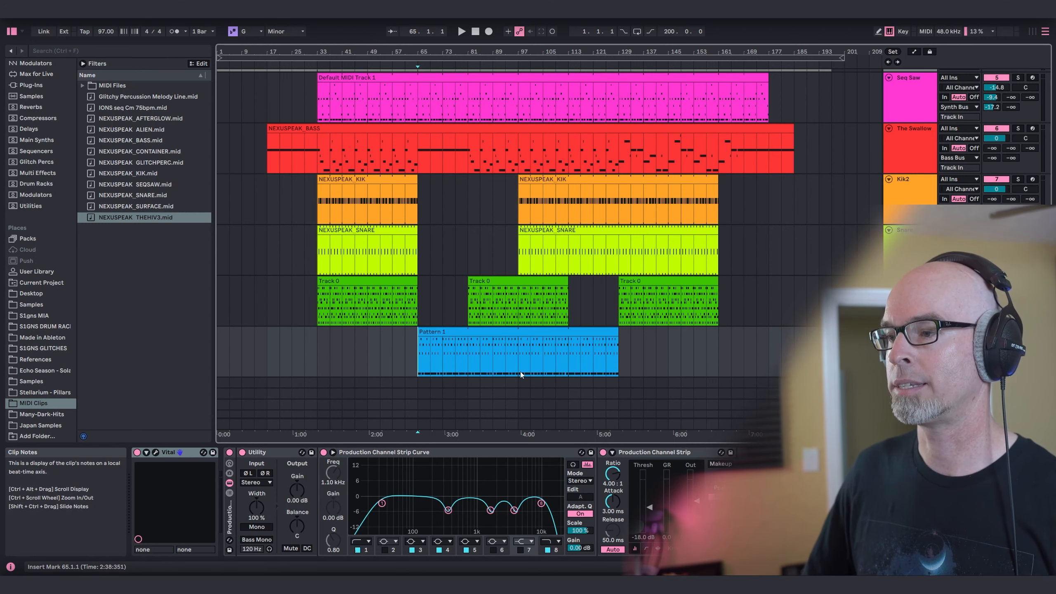
pyautogui.press('space')
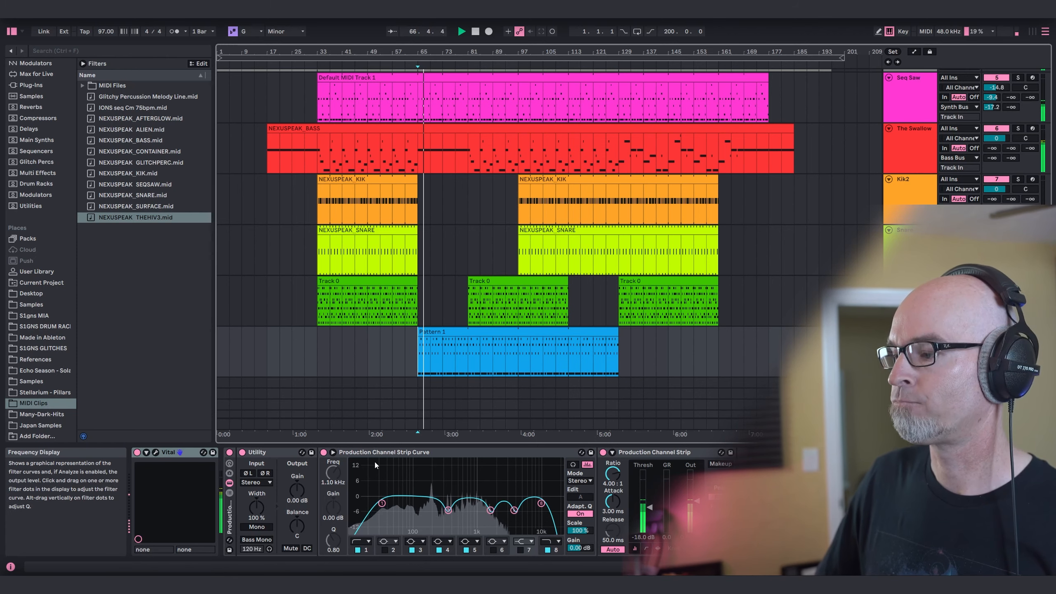
pyautogui.moveTo(296, 491); pyautogui.dragTo(295, 494)
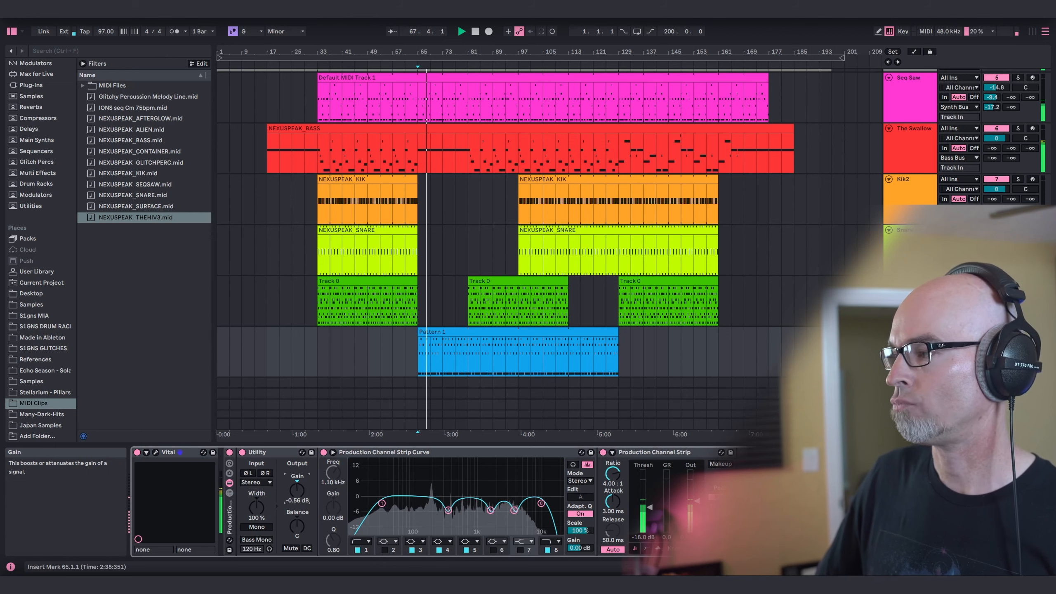
pyautogui.moveTo(996, 341); pyautogui.dragTo(996, 343)
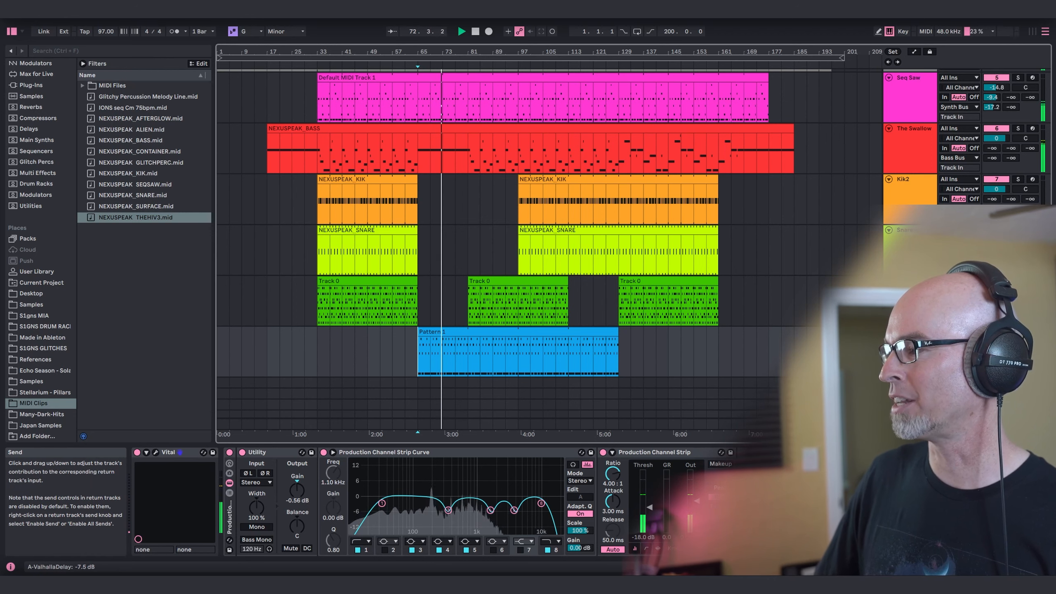
pyautogui.moveTo(992, 351); pyautogui.dragTo(992, 347)
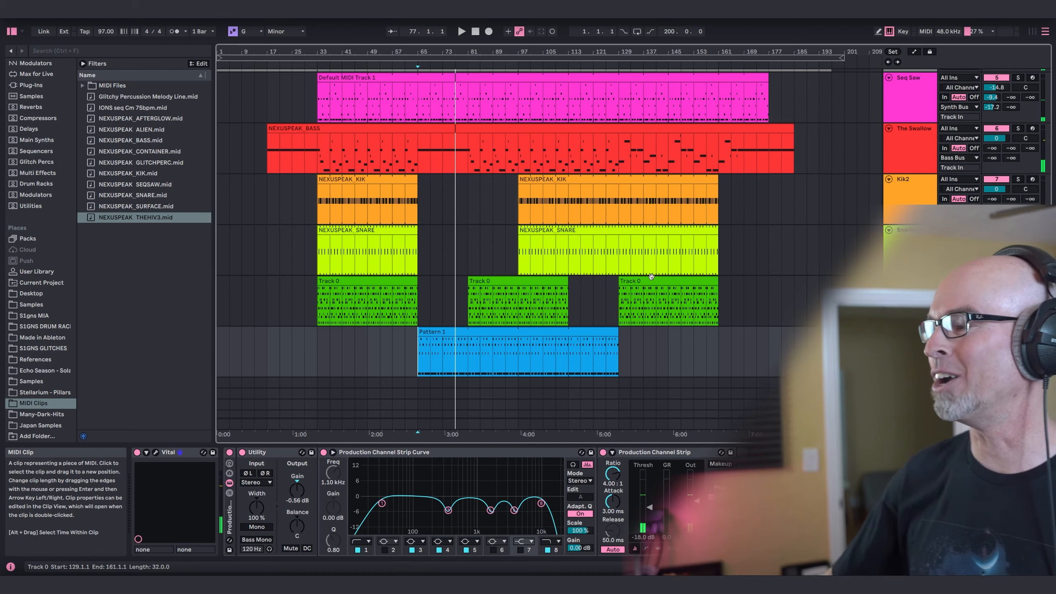
# Examine the Filter 1 cutoff modulation of The Hiv3 patch in Vital, and replay the arrangement from bar 65.
pyautogui.click(156, 453)
pyautogui.press('space')
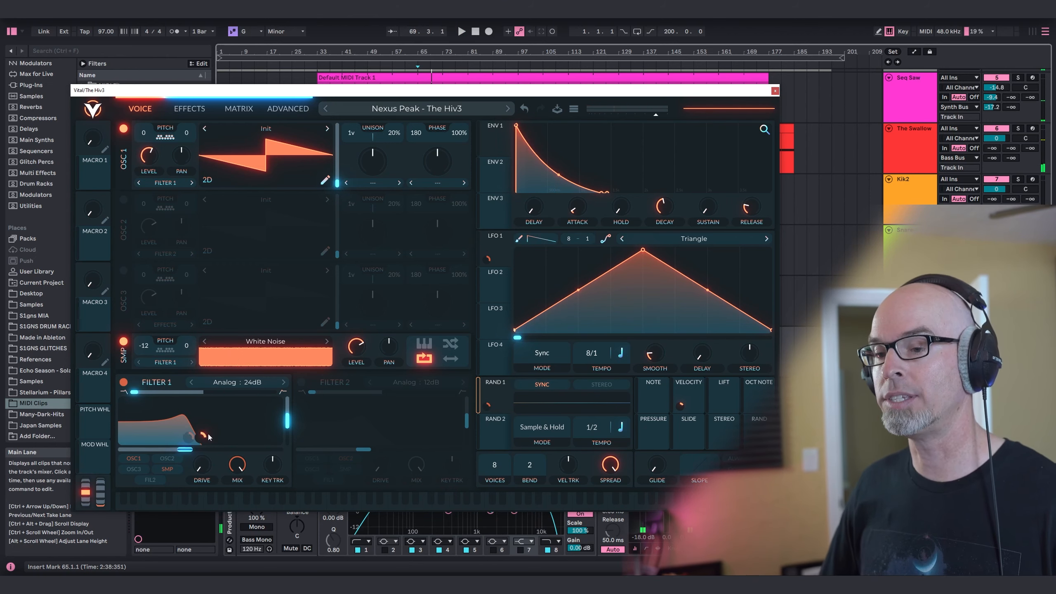
pyautogui.moveTo(189, 440)
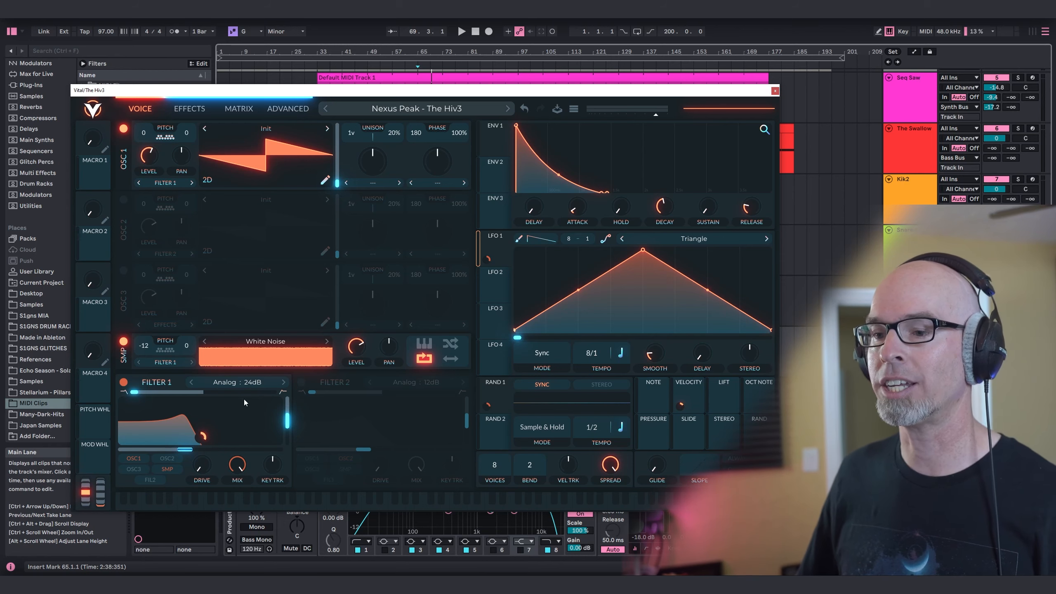
pyautogui.click(776, 92)
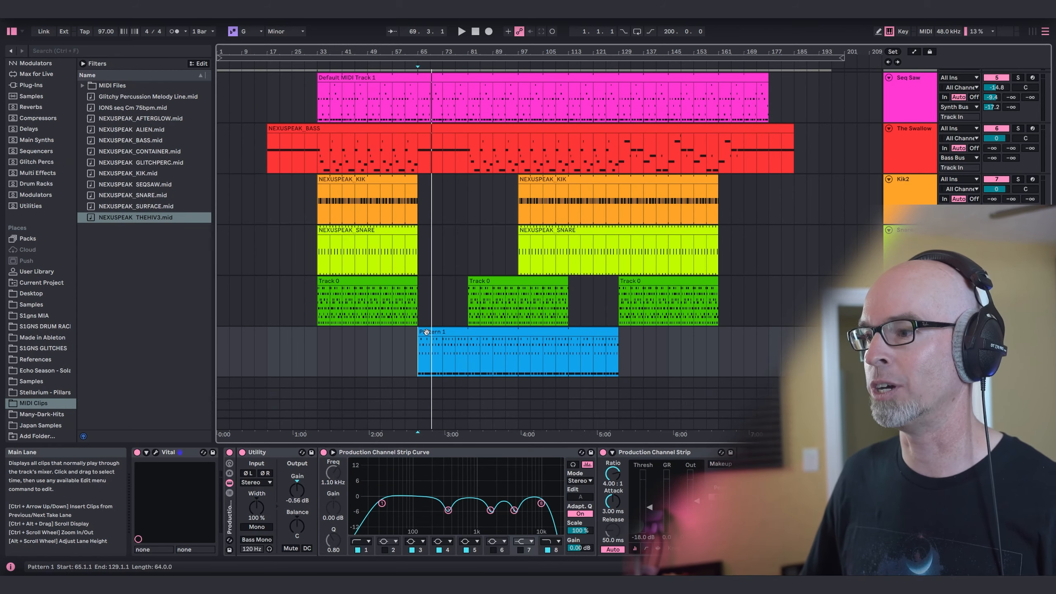
pyautogui.press('space')
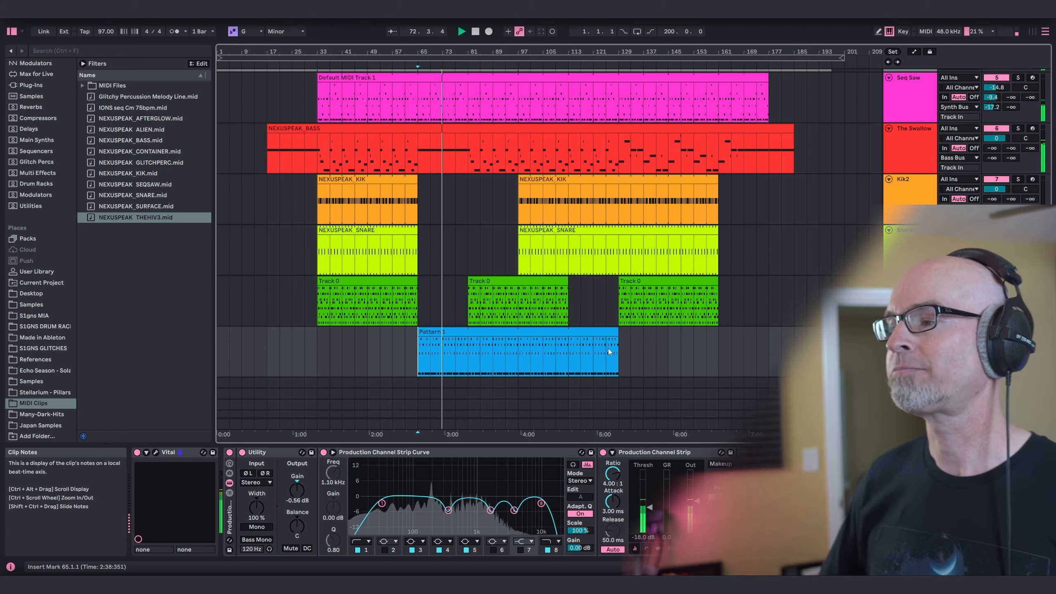
# Add another MIDI track below The Hiv3 track and load Vital from the Main Synths collection on it.
pyautogui.scroll(-2, 498, 233)
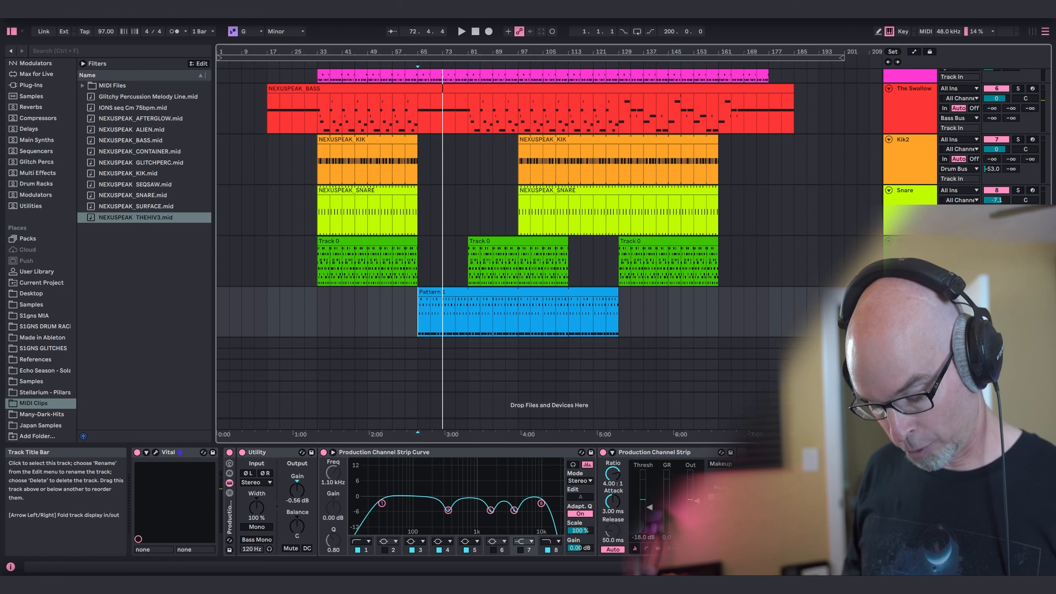
pyautogui.hotkey('ctrl', 'shift', 't')
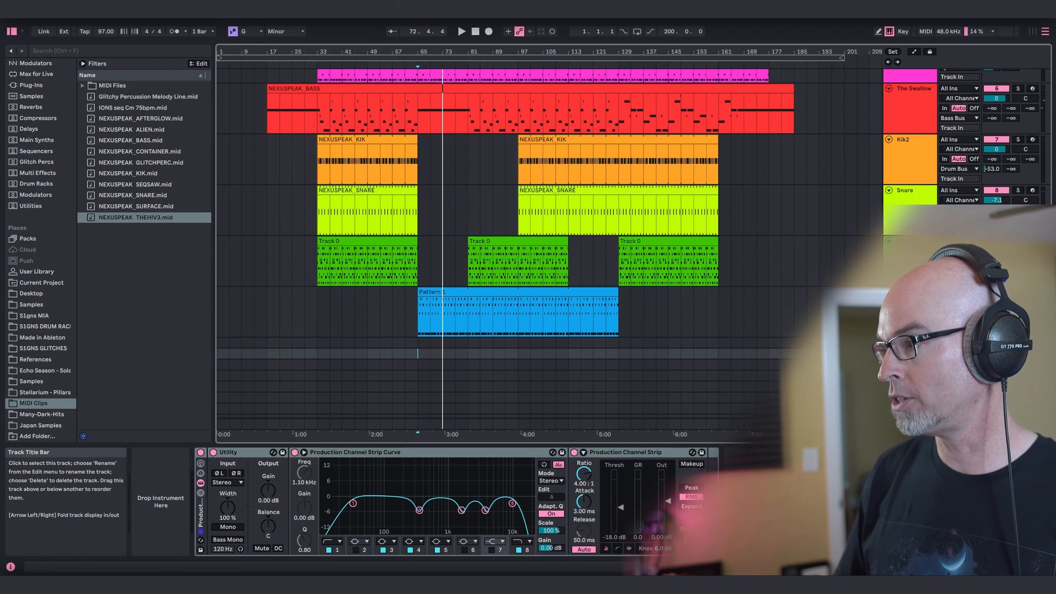
pyautogui.hotkey('ctrl', 'shift', 't')
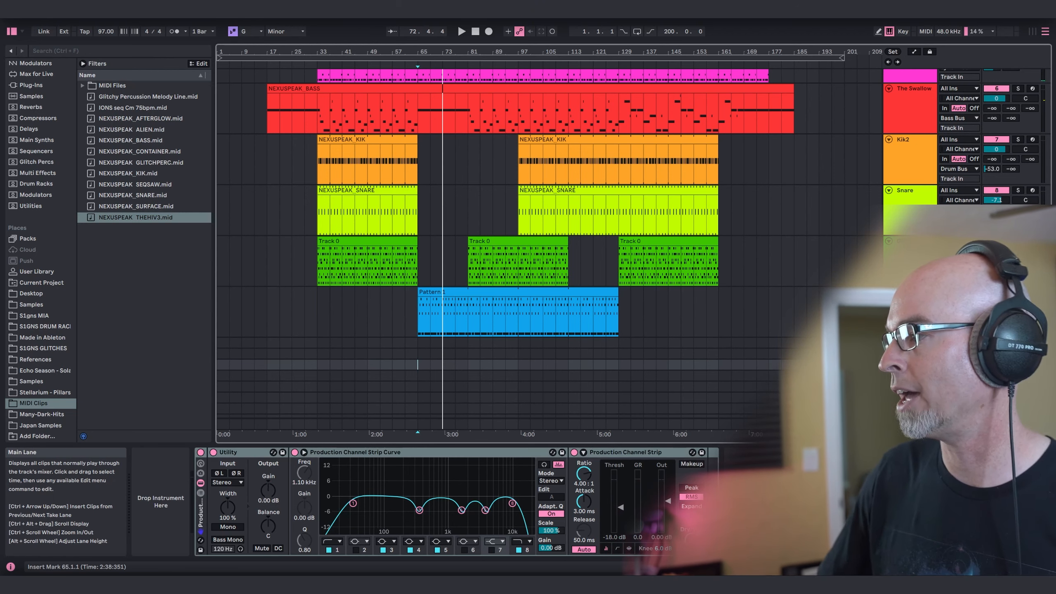
pyautogui.hotkey('ctrl', 'shift', 't')
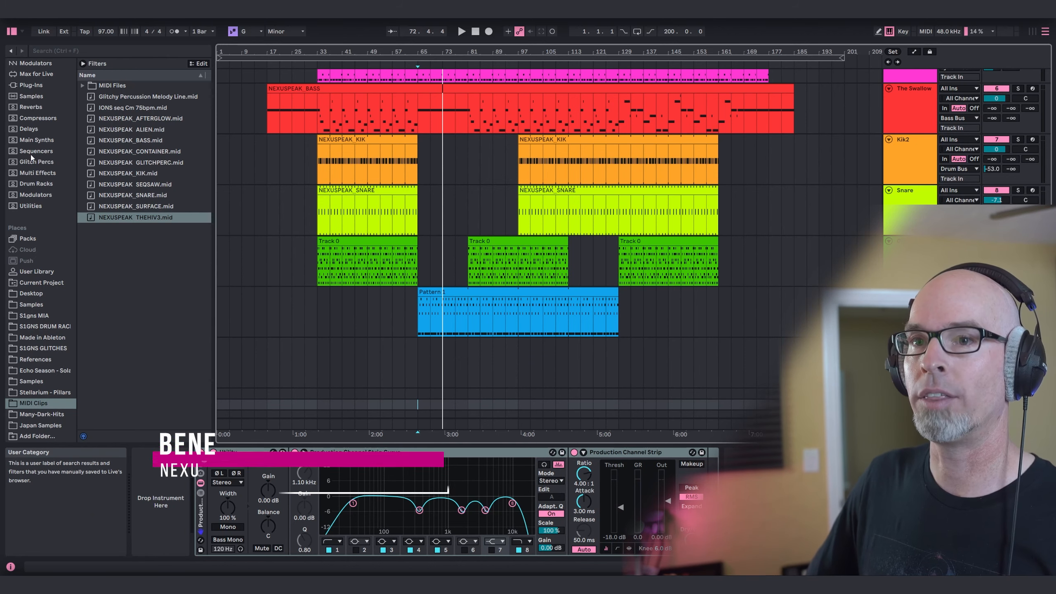
pyautogui.click(36, 140)
pyautogui.click(112, 311)
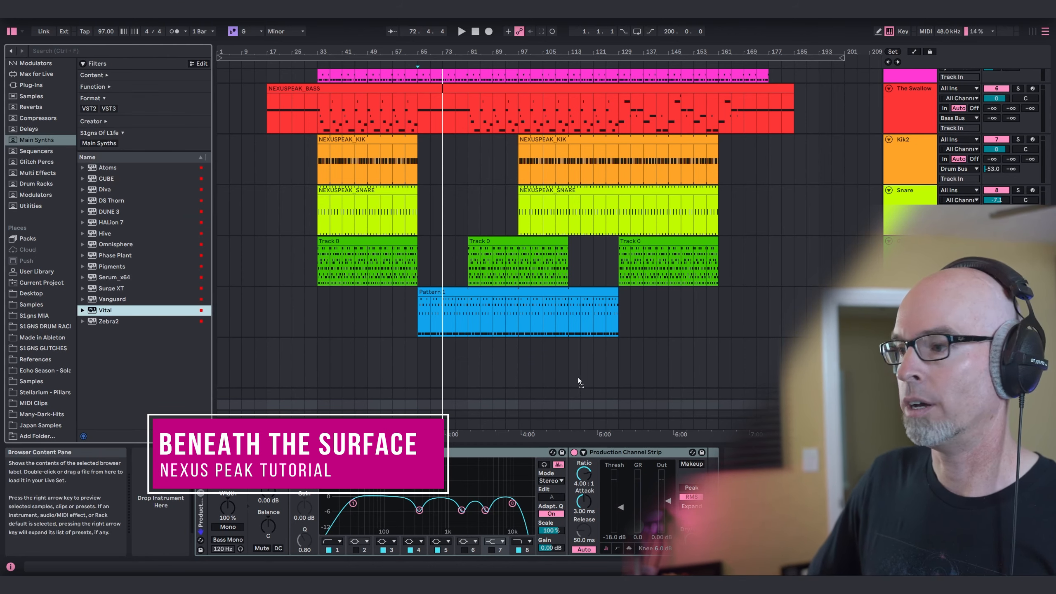
pyautogui.moveTo(490, 374); pyautogui.dragTo(487, 372)
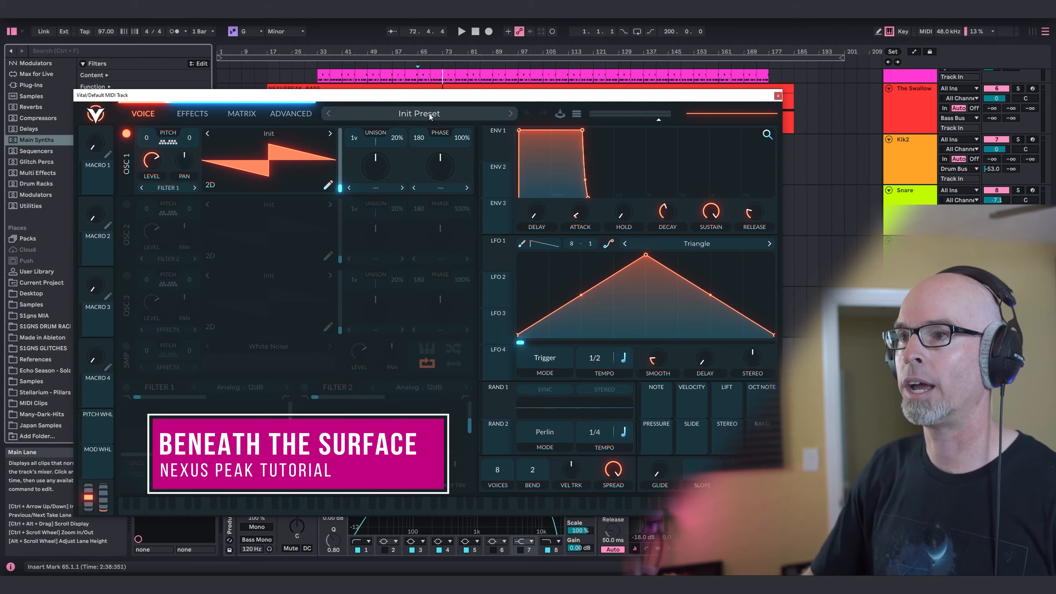
# Load the "Nexus Peak - Beneath the Surface" preset in the new Vital instance and close the plug-in window.
pyautogui.click(431, 115)
pyautogui.click(398, 211)
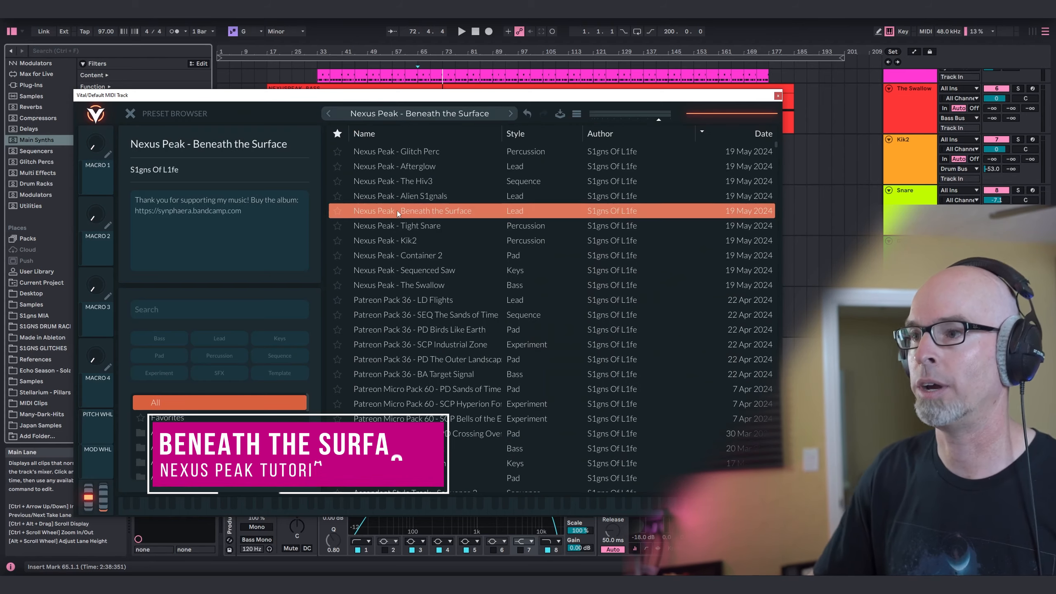
pyautogui.click(131, 114)
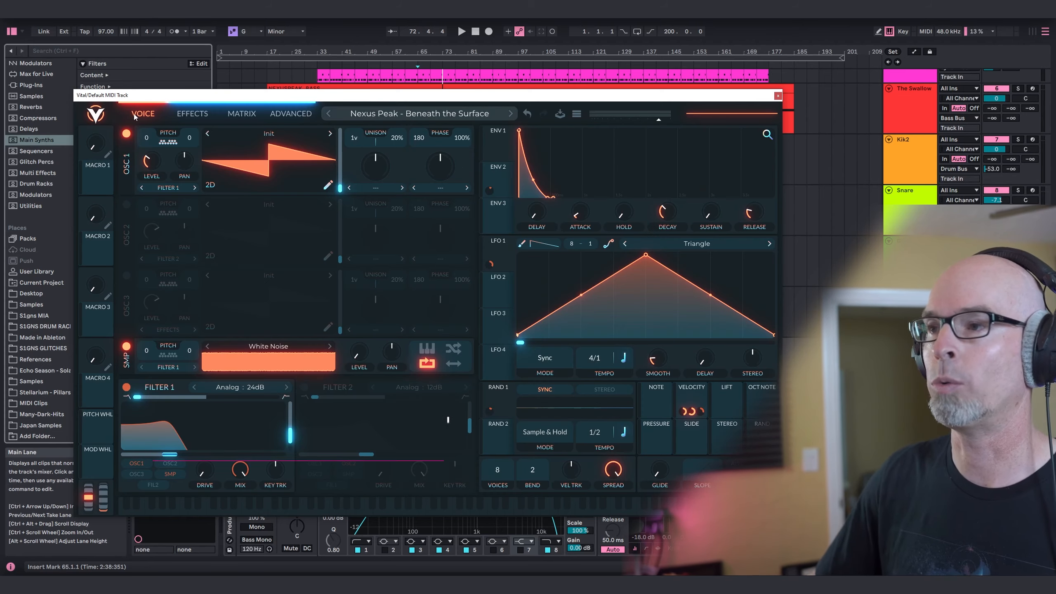
pyautogui.click(777, 96)
# Lay out NEXUSPEAK_SURFACE.mid clips on the Beneath the Surface track across bars 17 to 65 and bars 97 to 161.
pyautogui.click(22, 405)
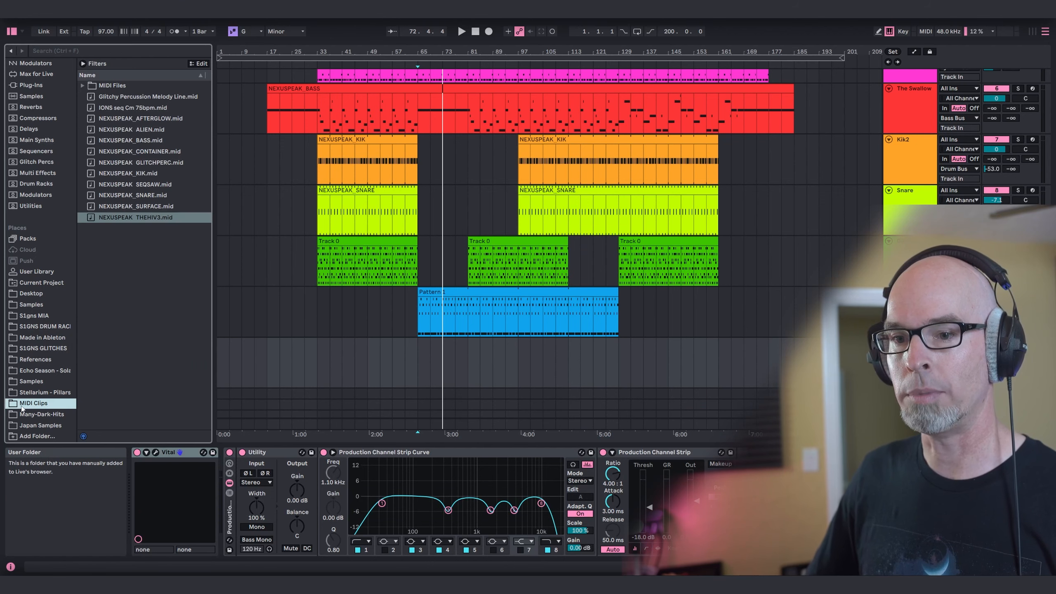
pyautogui.click(131, 206)
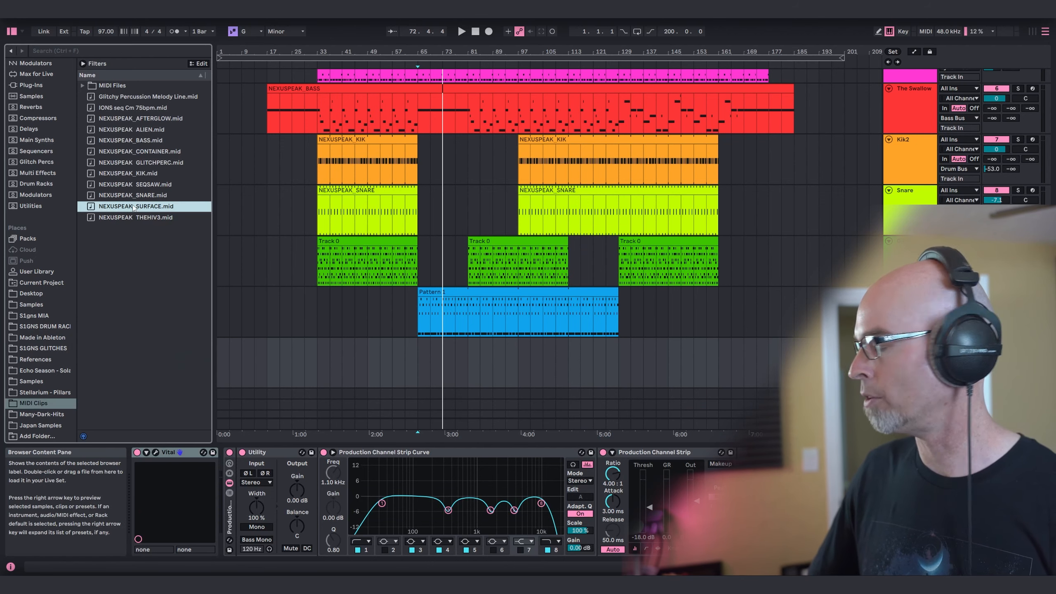
pyautogui.moveTo(133, 208)
pyautogui.mouseDown()
pyautogui.moveTo(297, 398)
pyautogui.moveTo(267, 364)
pyautogui.moveTo(417, 341)
pyautogui.mouseUp()
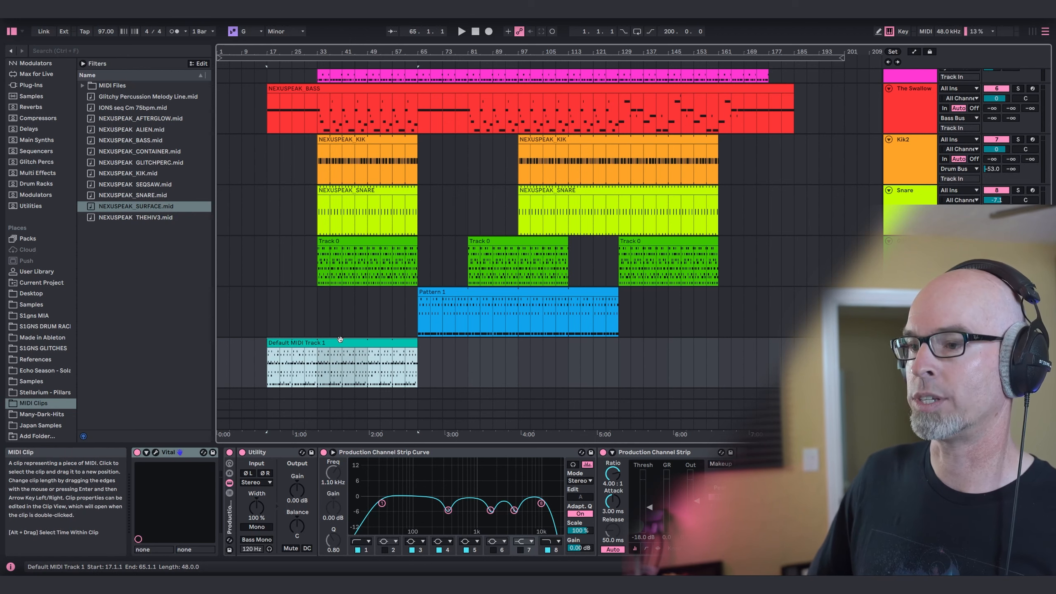
pyautogui.moveTo(340, 343); pyautogui.dragTo(596, 360)
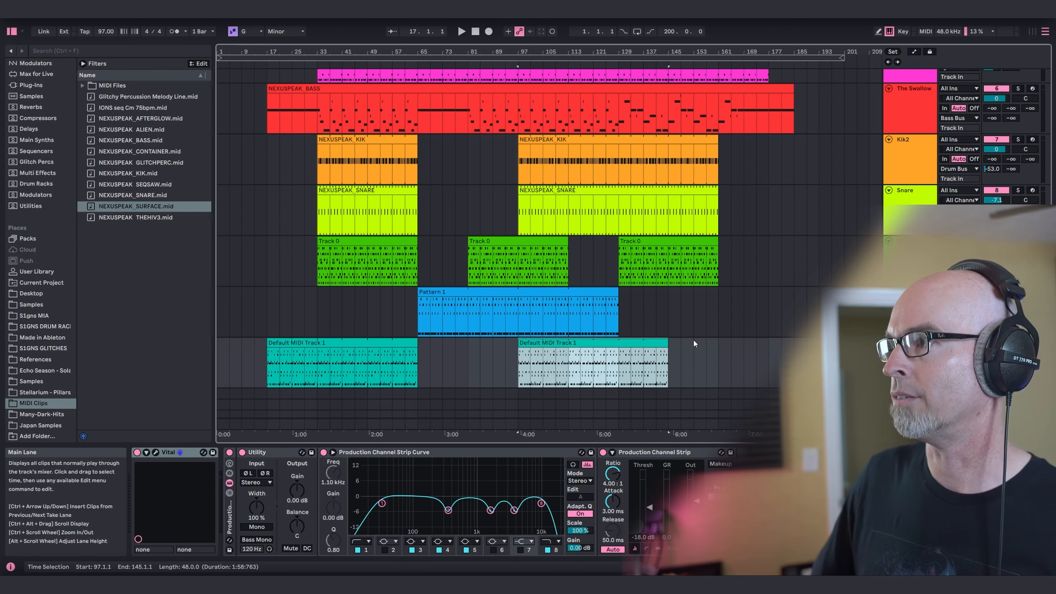
pyautogui.moveTo(668, 344); pyautogui.dragTo(719, 344)
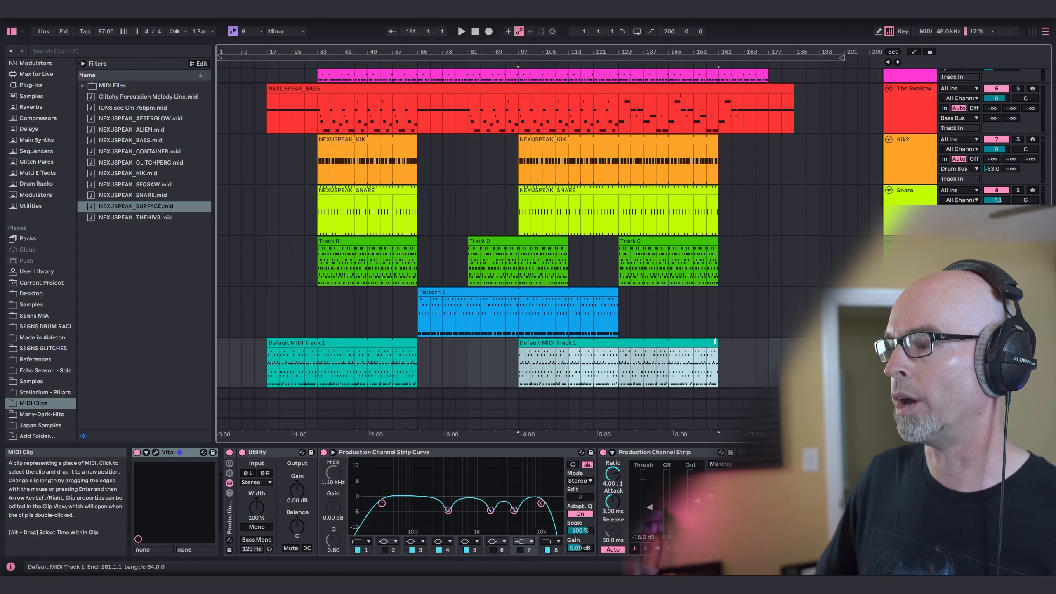
# Play the arrangement from bar 33 and examine the Beneath the Surface patch's Filter 1 cutoff modulations in Vital.
pyautogui.click(317, 361)
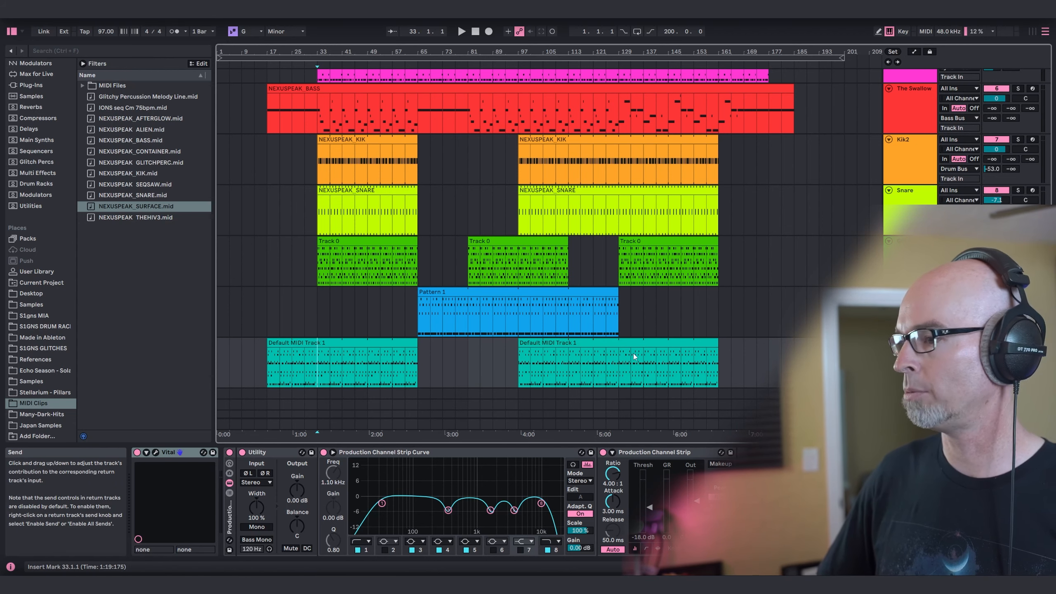
pyautogui.press('space')
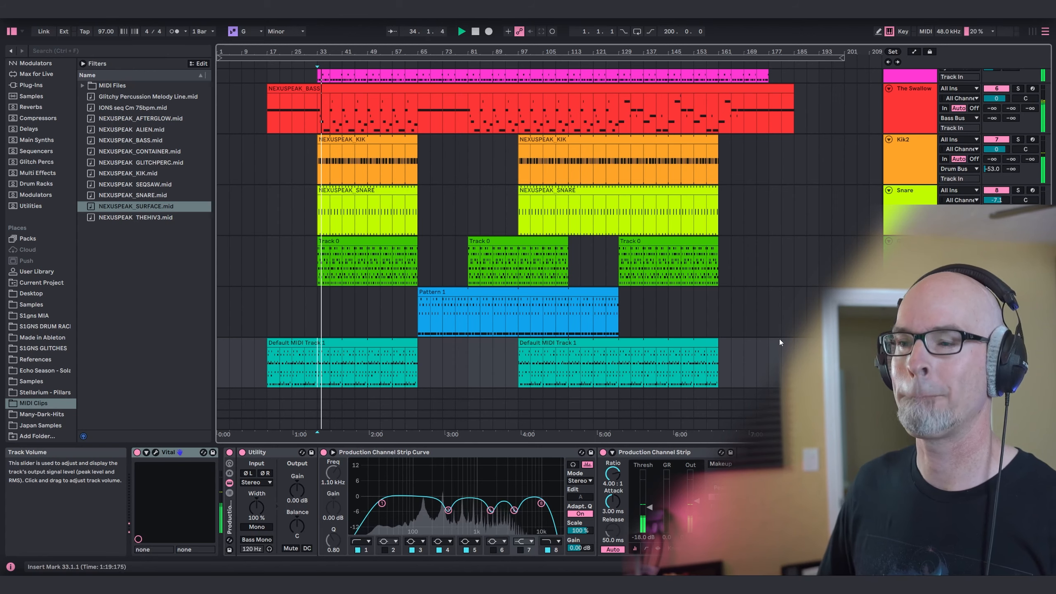
pyautogui.click(156, 452)
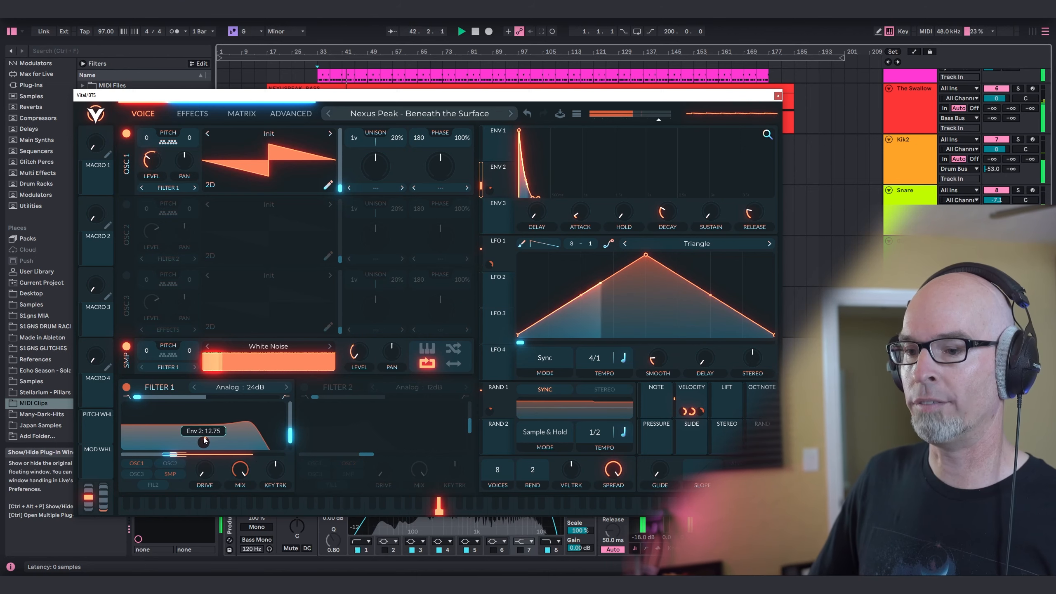
pyautogui.moveTo(200, 445)
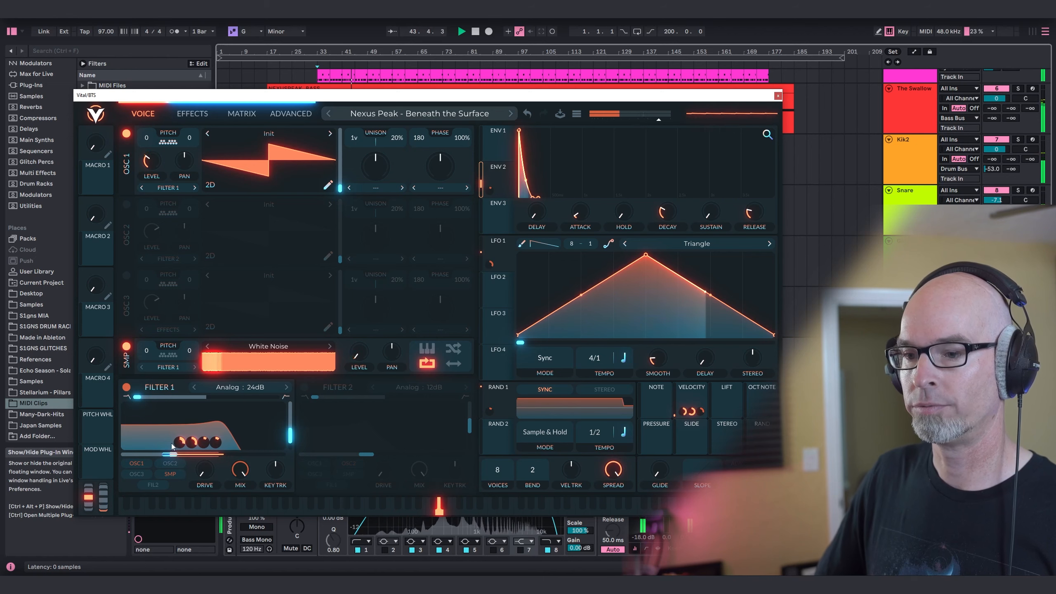
pyautogui.click(778, 96)
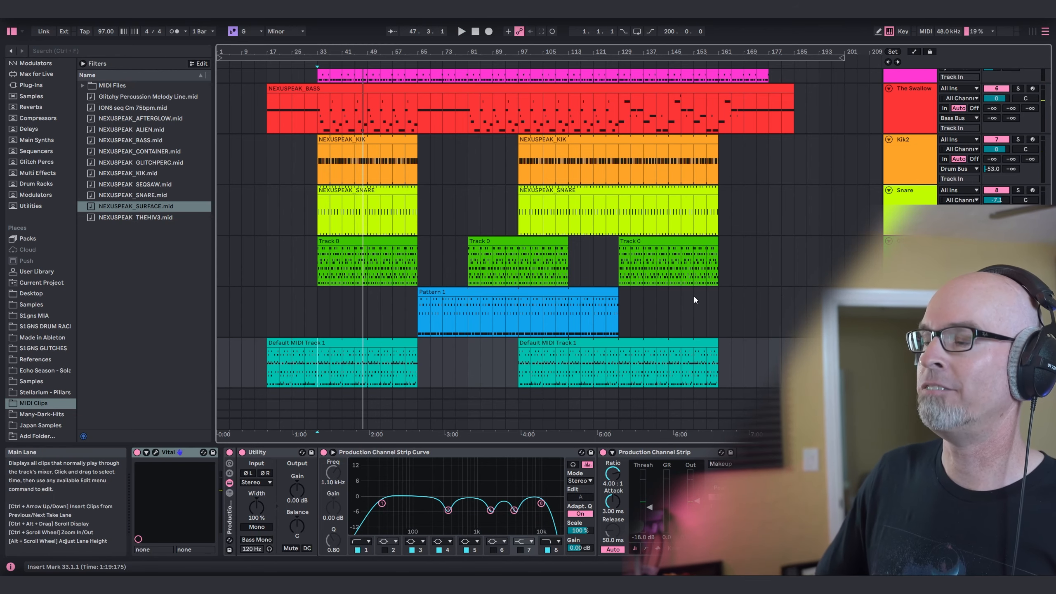
pyautogui.scroll(3, 694, 296)
pyautogui.scroll(-6, 710, 269)
pyautogui.scroll(4, 704, 276)
pyautogui.scroll(-1, 708, 276)
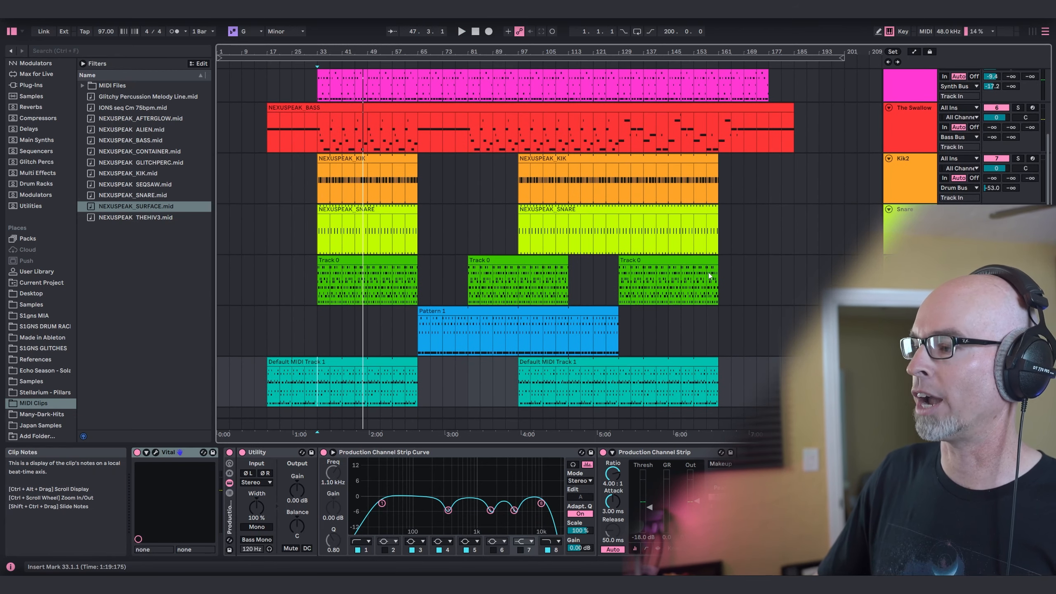
pyautogui.scroll(-2, 709, 276)
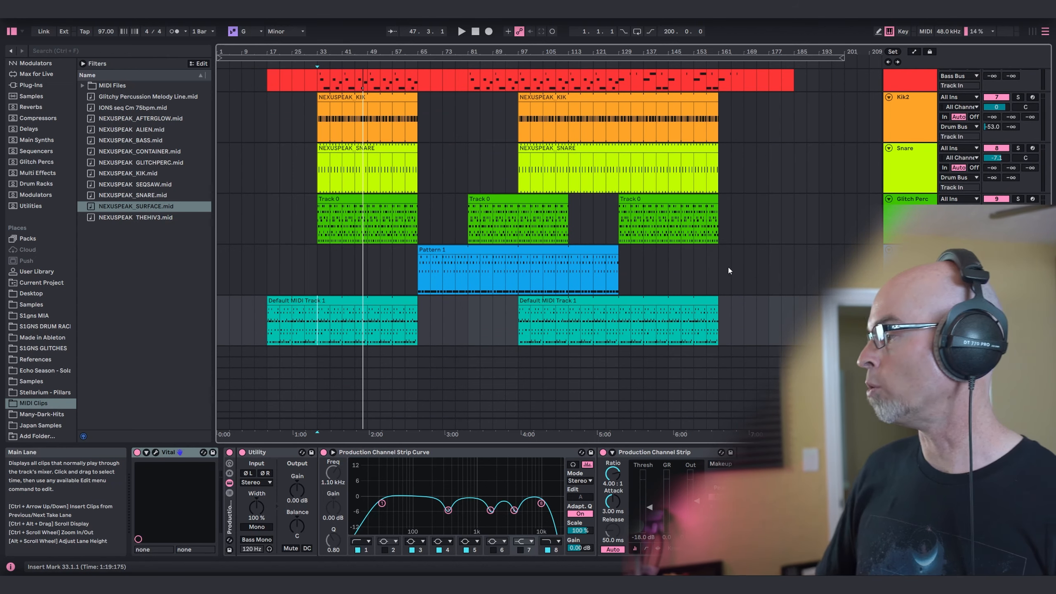
pyautogui.scroll(4, 726, 258)
pyautogui.scroll(-5, 722, 248)
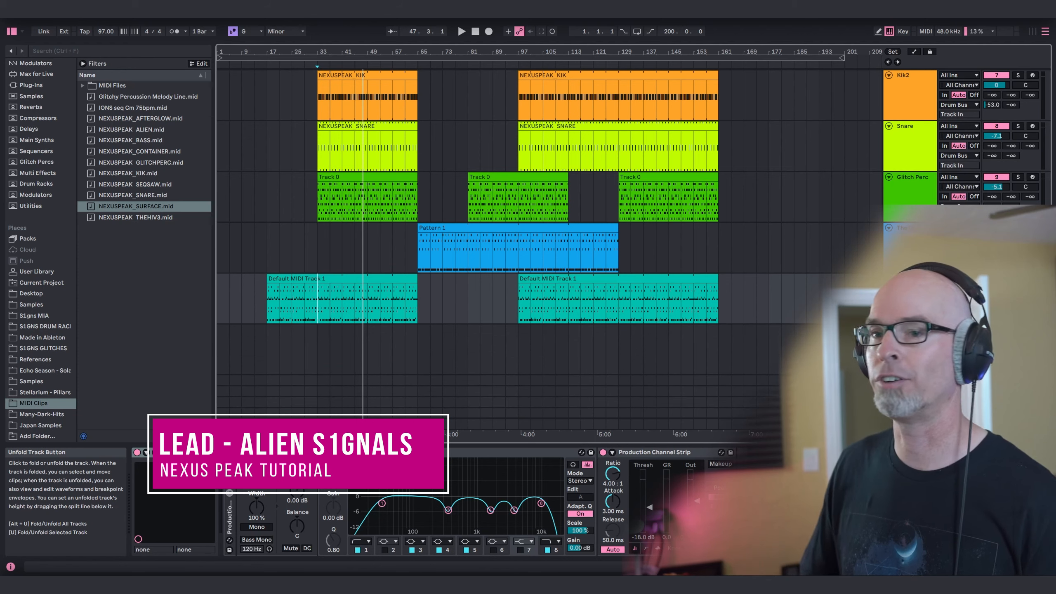
# Load Vital from the Main Synths collection on a new MIDI track and choose the "Nexus Peak - Alien S1gnals" preset.
pyautogui.scroll(5, 53, 148)
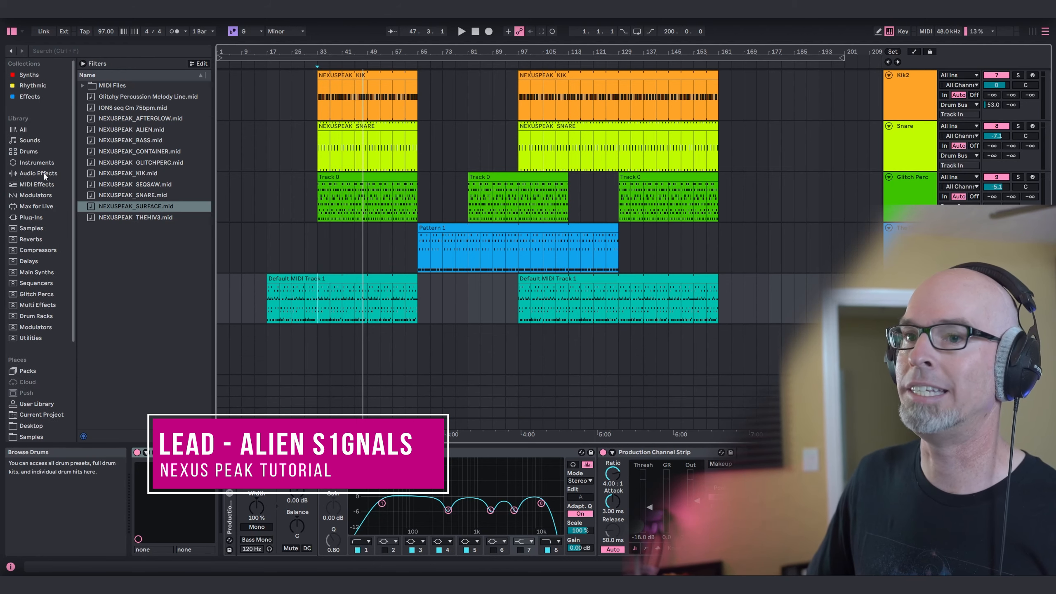
pyautogui.click(43, 271)
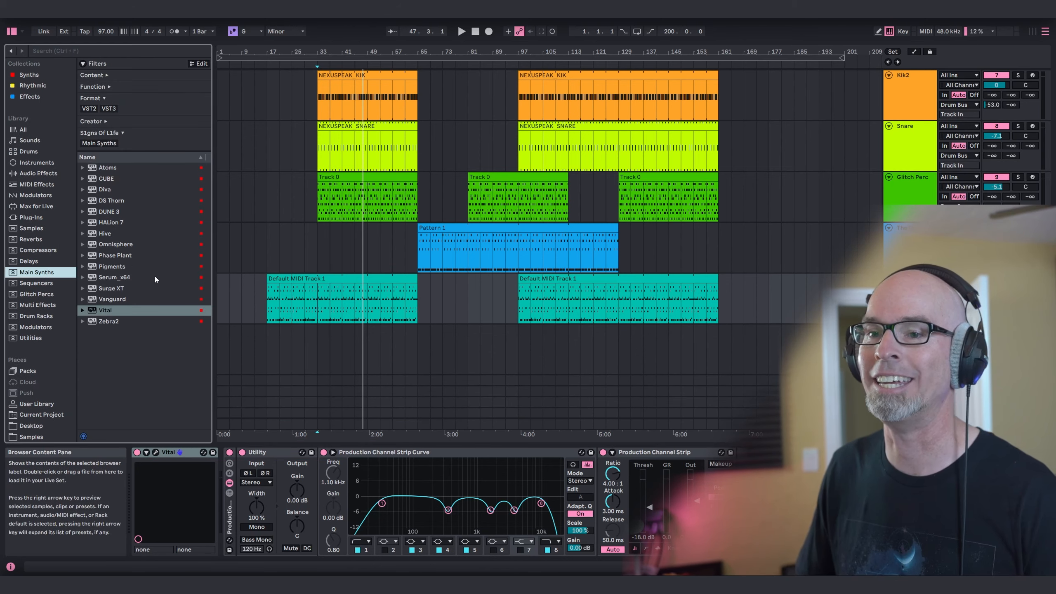
pyautogui.click(121, 310)
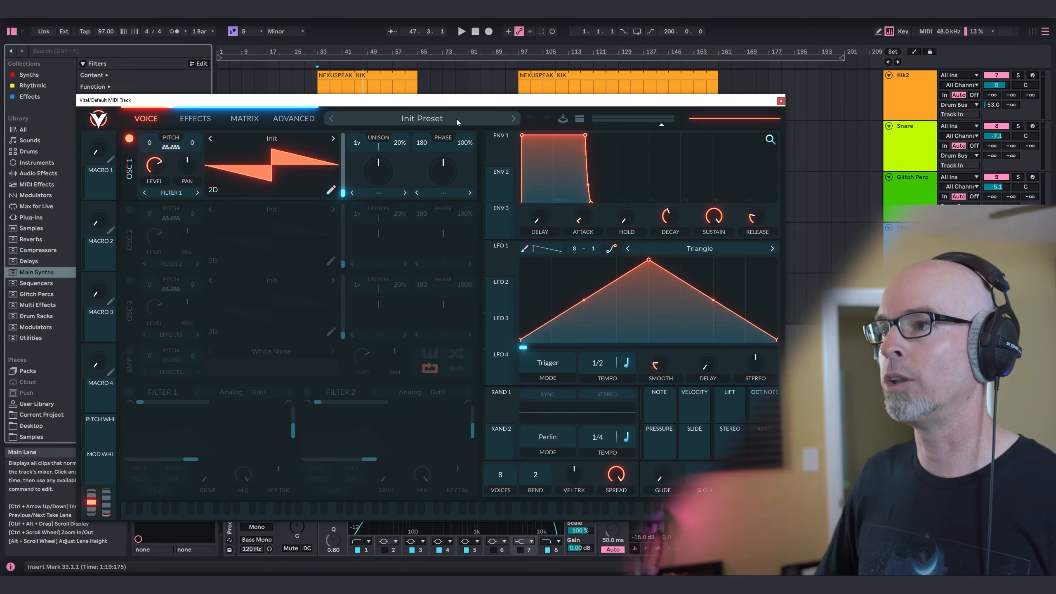
pyautogui.click(457, 119)
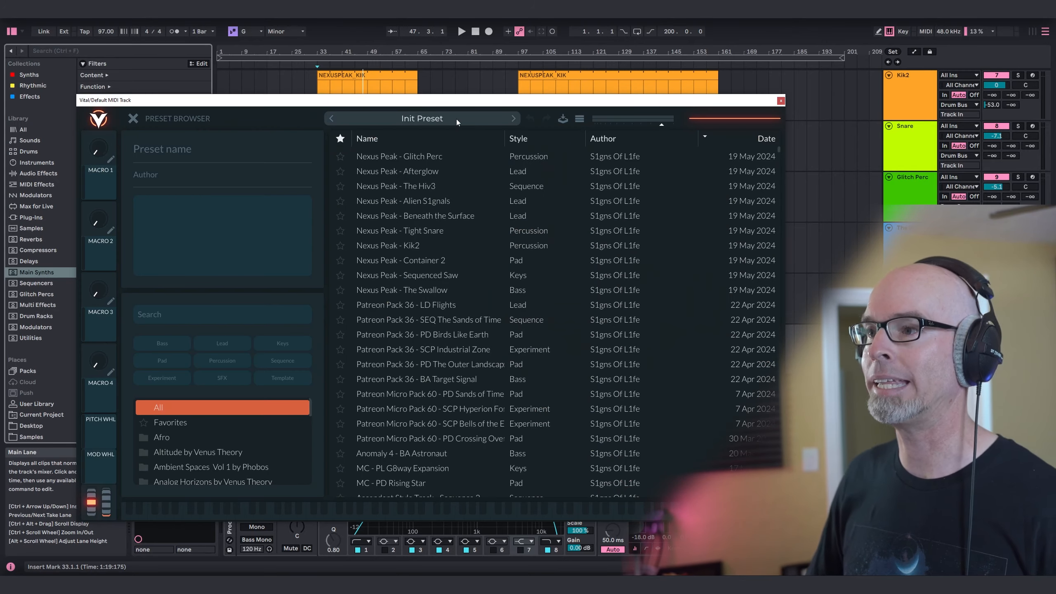
pyautogui.click(429, 201)
pyautogui.click(133, 119)
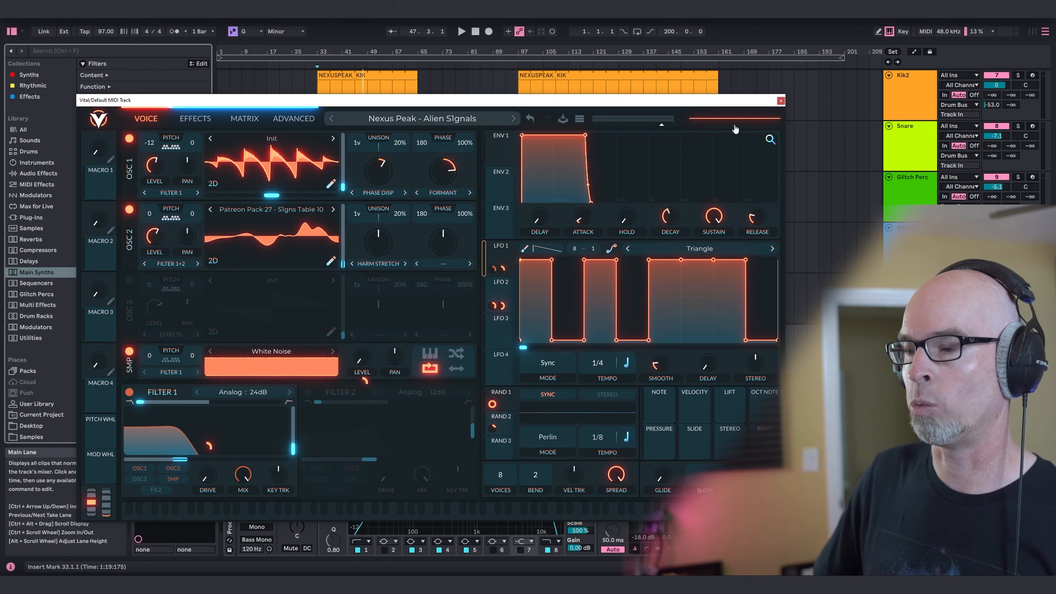
pyautogui.click(781, 101)
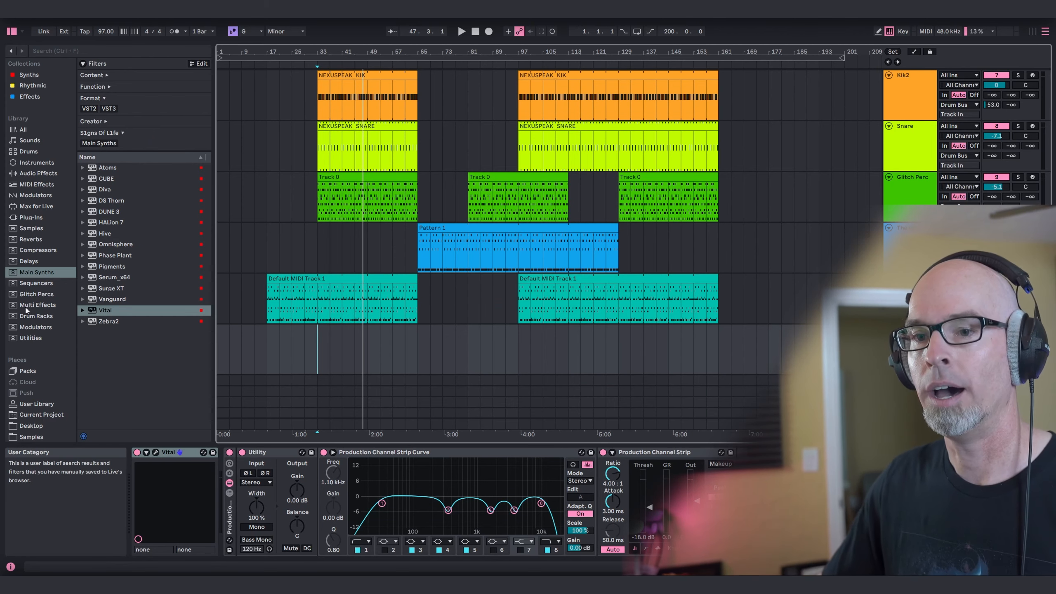
# Lay out NEXUSPEAK_ALIEN.mid clips on the Alien S1gnals track across bars 9–17, 25–33, 41–49, 81–113 and 129–177.
pyautogui.scroll(-5, 25, 307)
pyautogui.click(34, 413)
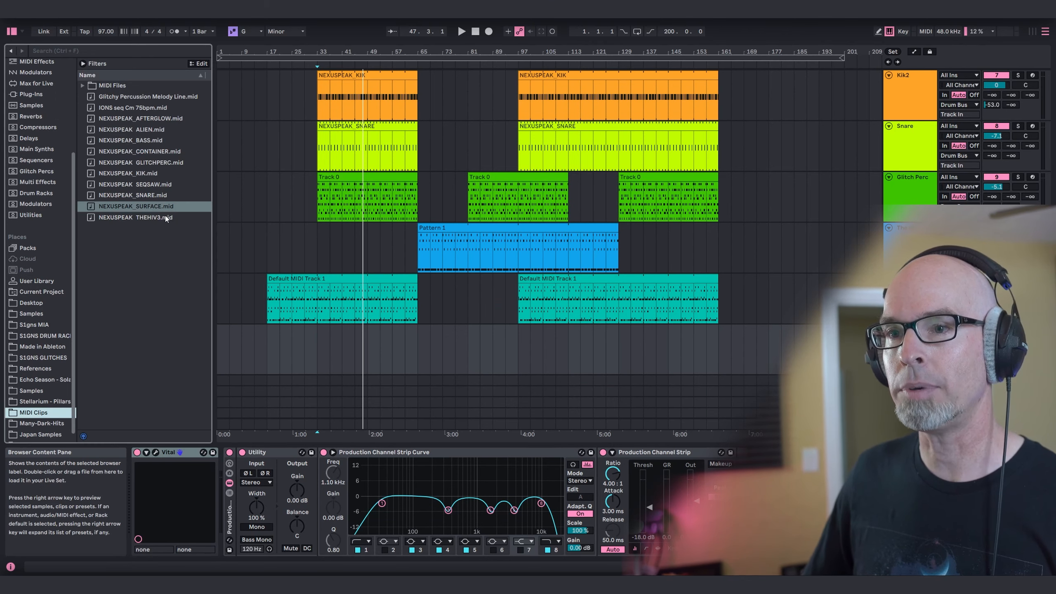
pyautogui.moveTo(132, 129); pyautogui.dragTo(267, 330)
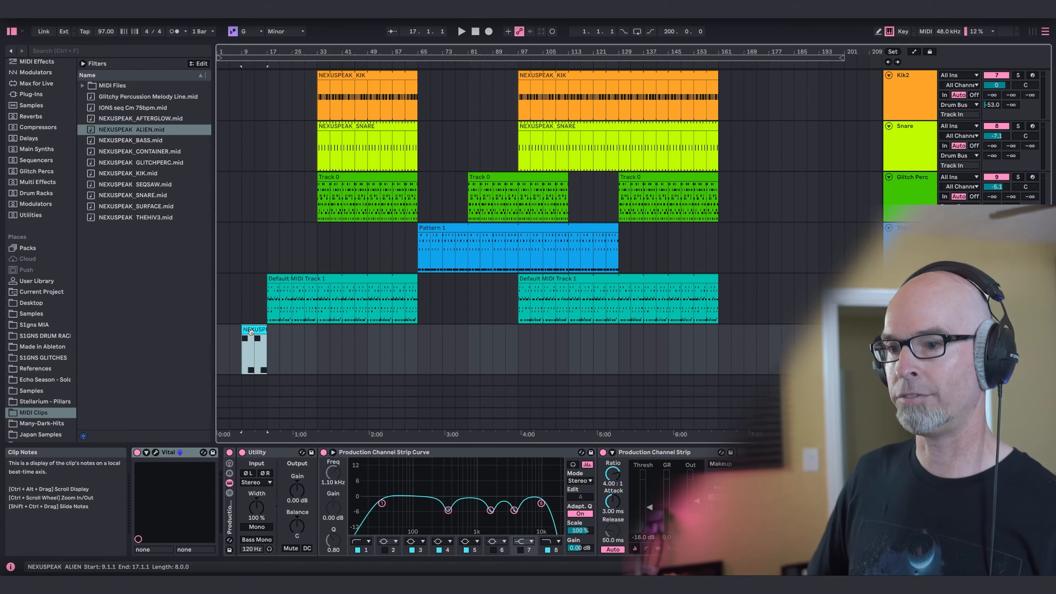
pyautogui.moveTo(257, 329); pyautogui.dragTo(312, 334)
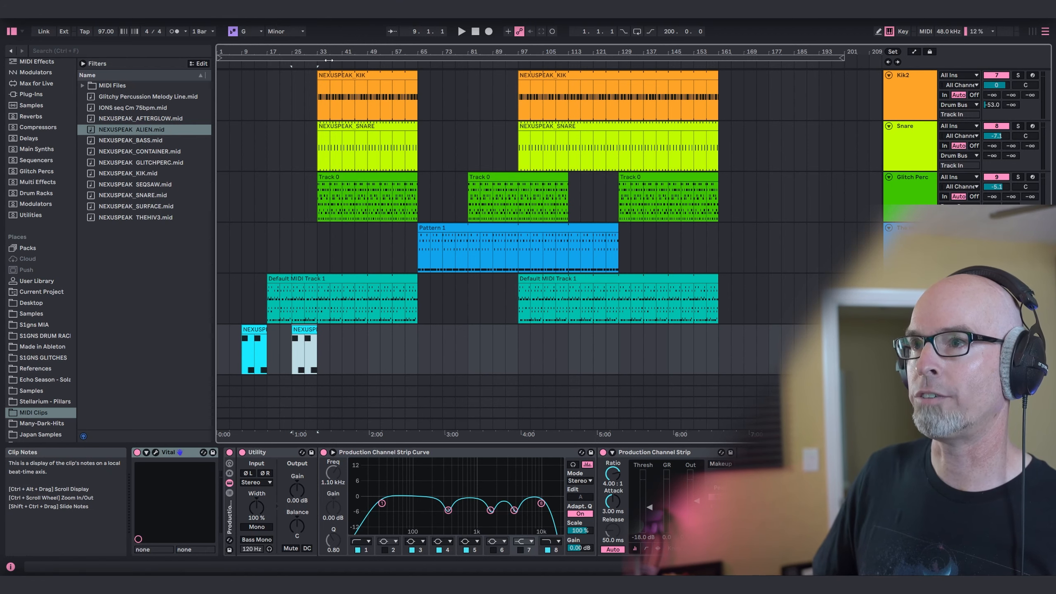
pyautogui.moveTo(303, 330); pyautogui.dragTo(359, 334)
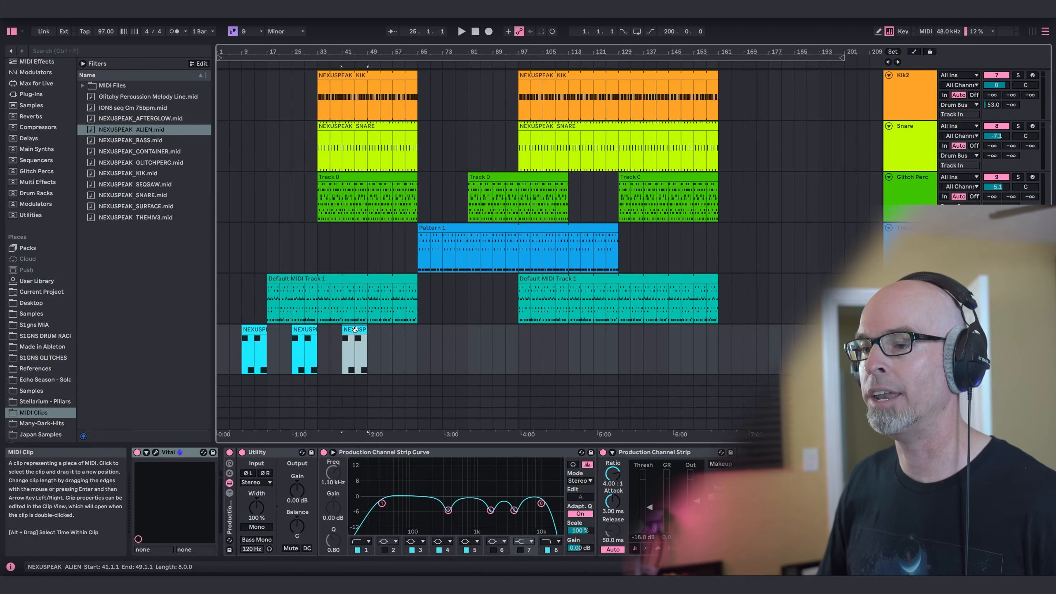
pyautogui.moveTo(355, 330)
pyautogui.mouseDown()
pyautogui.moveTo(467, 333)
pyautogui.moveTo(457, 334)
pyautogui.moveTo(481, 345)
pyautogui.moveTo(566, 332)
pyautogui.mouseUp()
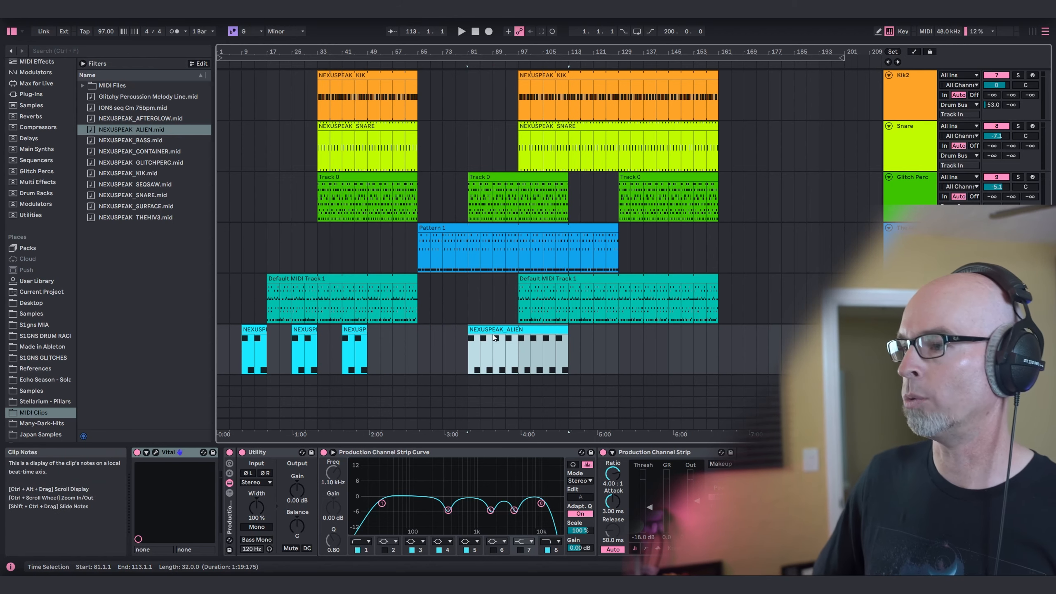
pyautogui.moveTo(495, 338); pyautogui.dragTo(651, 331)
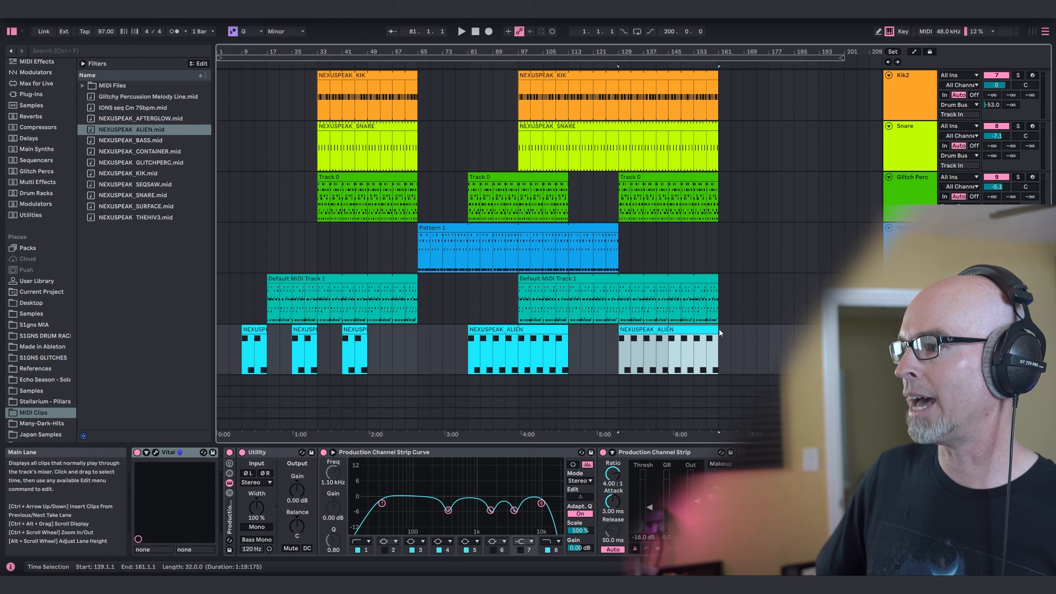
pyautogui.moveTo(715, 329); pyautogui.dragTo(769, 329)
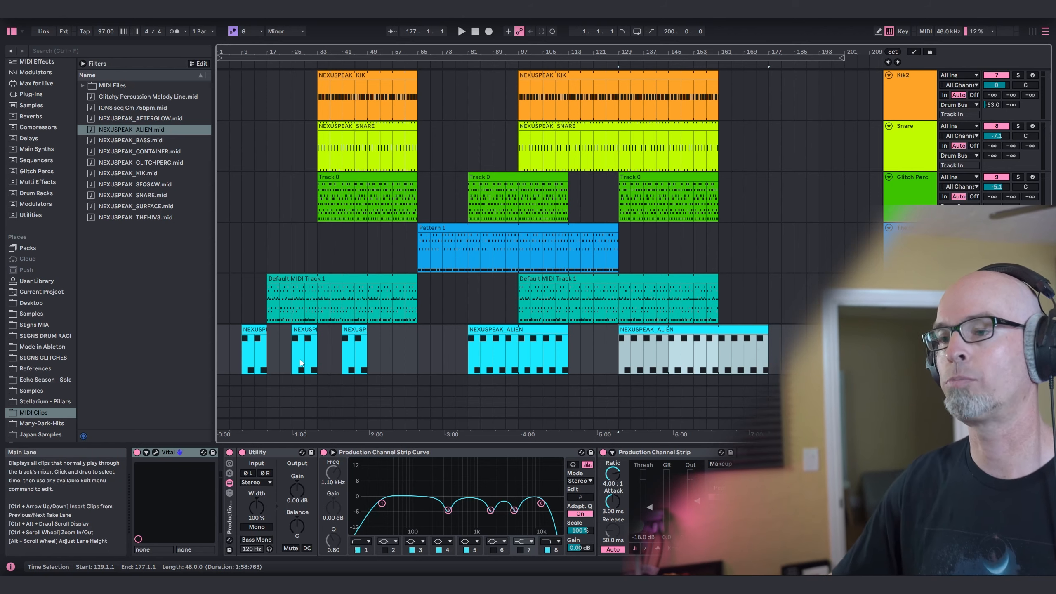
# Play the arrangement from bar 9 and lower the Alien S1gnals track's Utility gain to -3.33 dB.
pyautogui.click(250, 351)
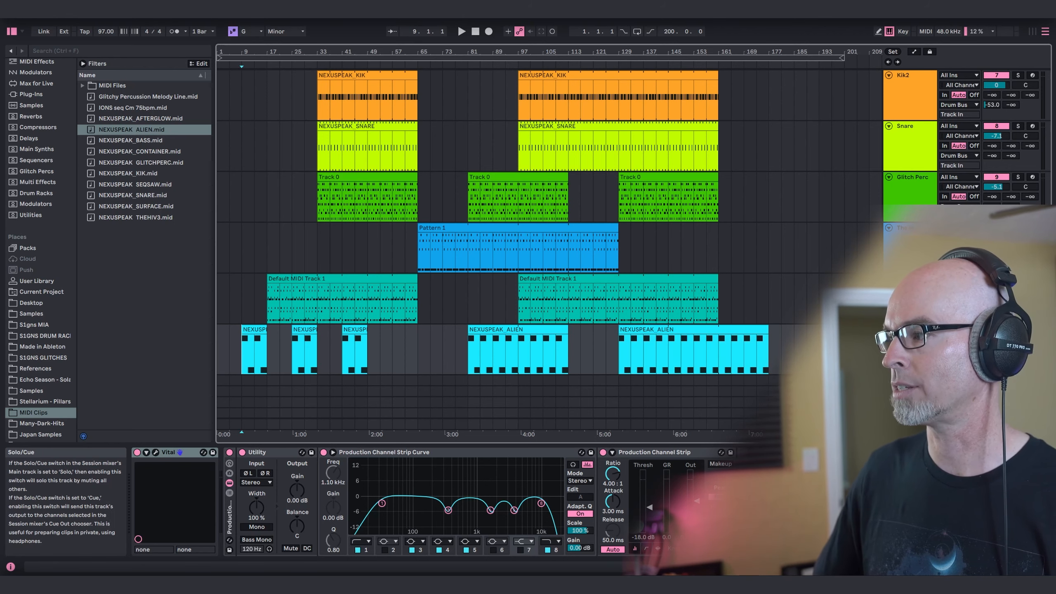
pyautogui.press('space')
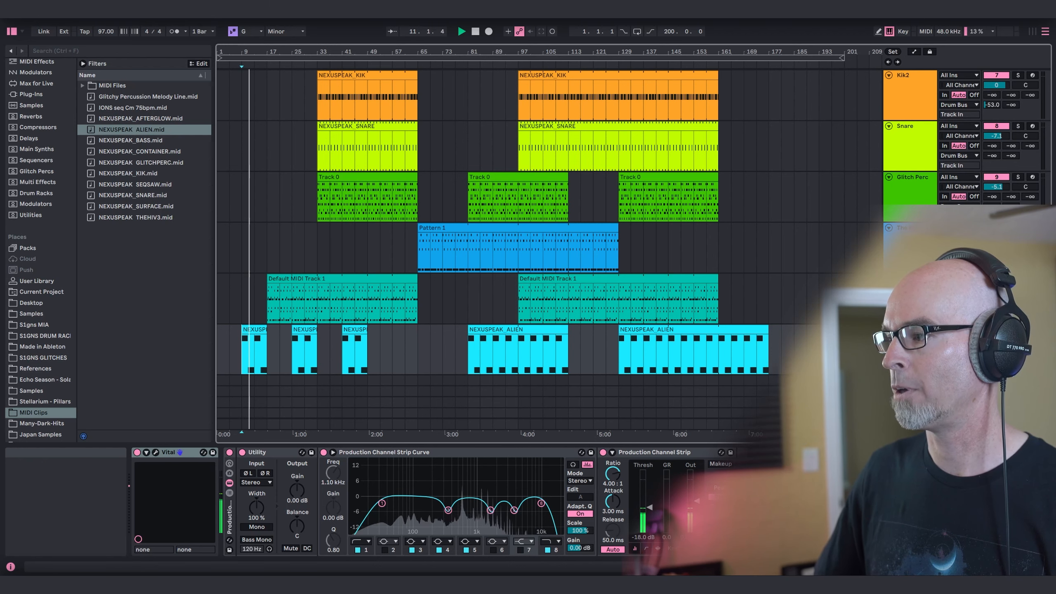
pyautogui.scroll(5, 474, 278)
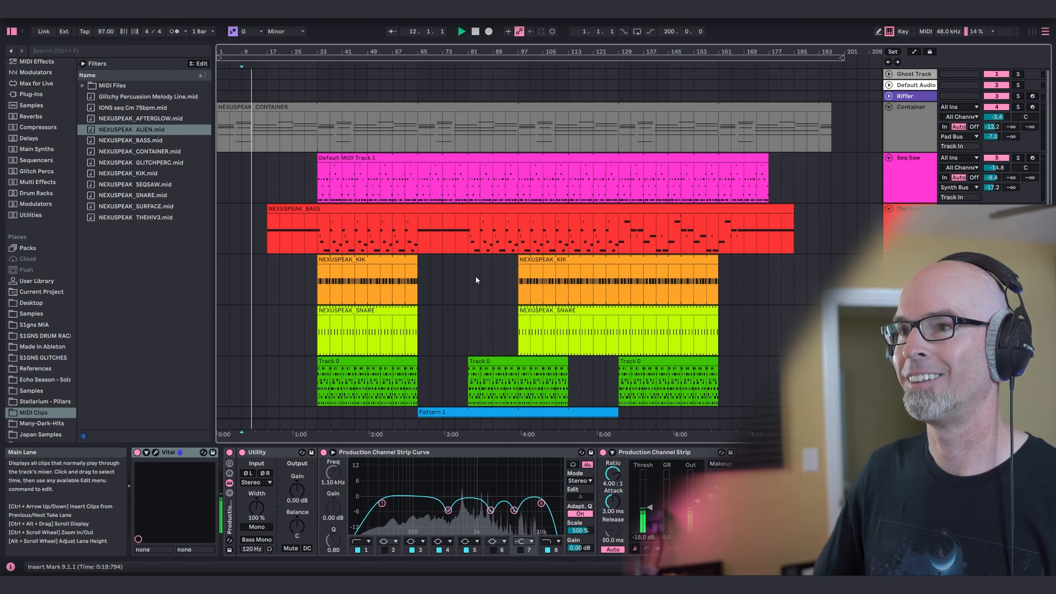
pyautogui.scroll(-2, 477, 277)
pyautogui.scroll(-3, 492, 278)
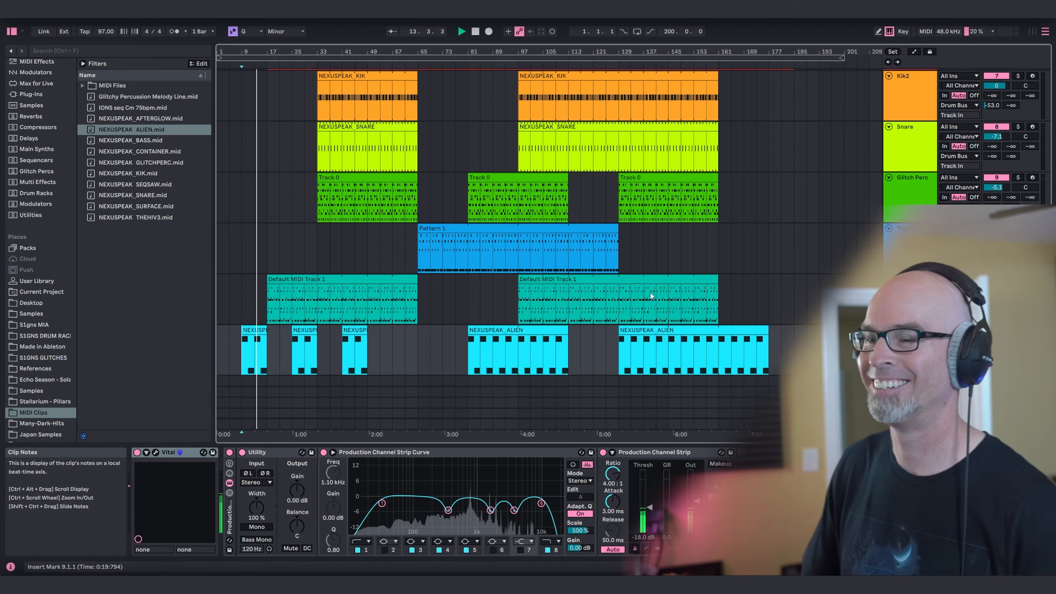
pyautogui.scroll(-1, 650, 292)
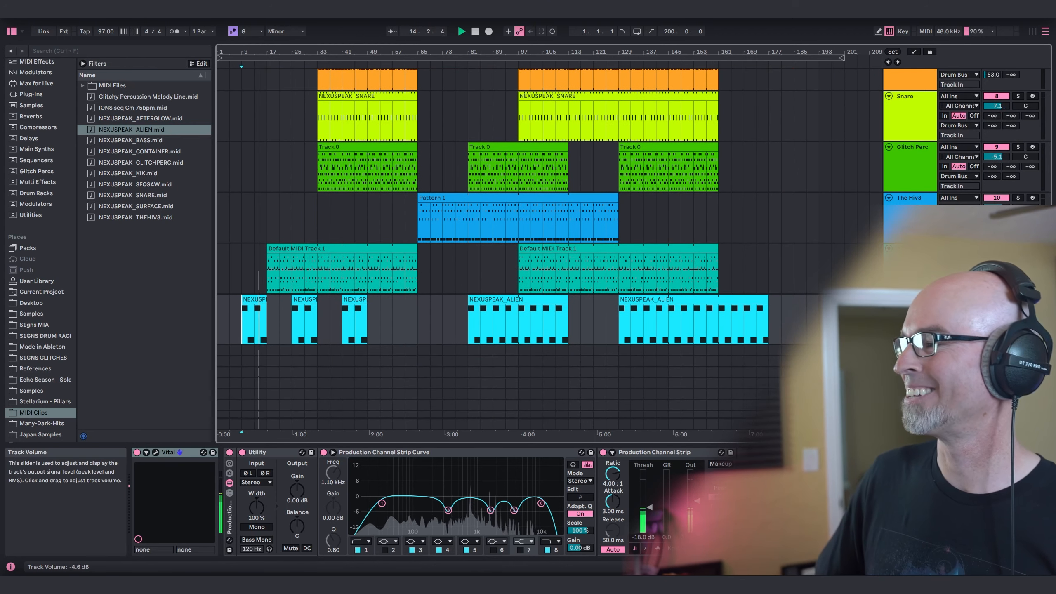
pyautogui.moveTo(311, 499); pyautogui.dragTo(311, 506)
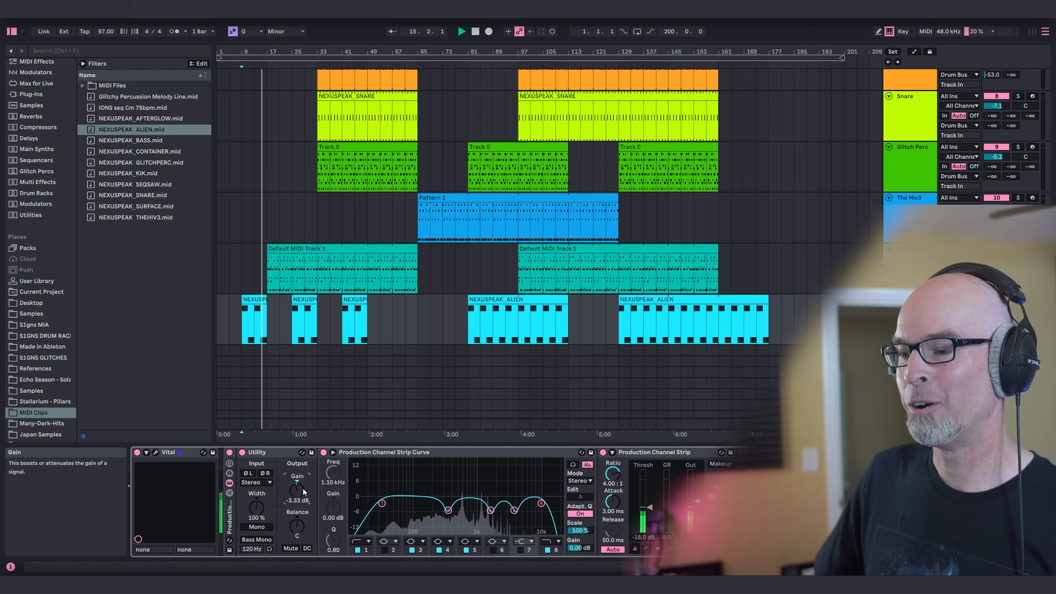
# Examine the Alien S1gnals patch in Vital and listen to its clips in the arrangement from bars 9 and 25.
pyautogui.click(157, 453)
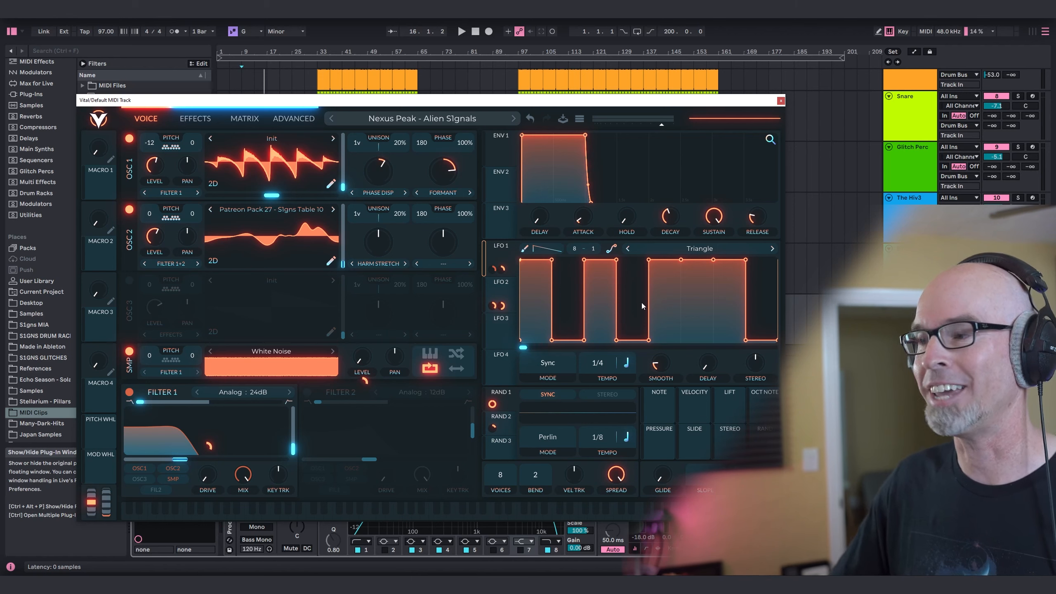
pyautogui.click(782, 100)
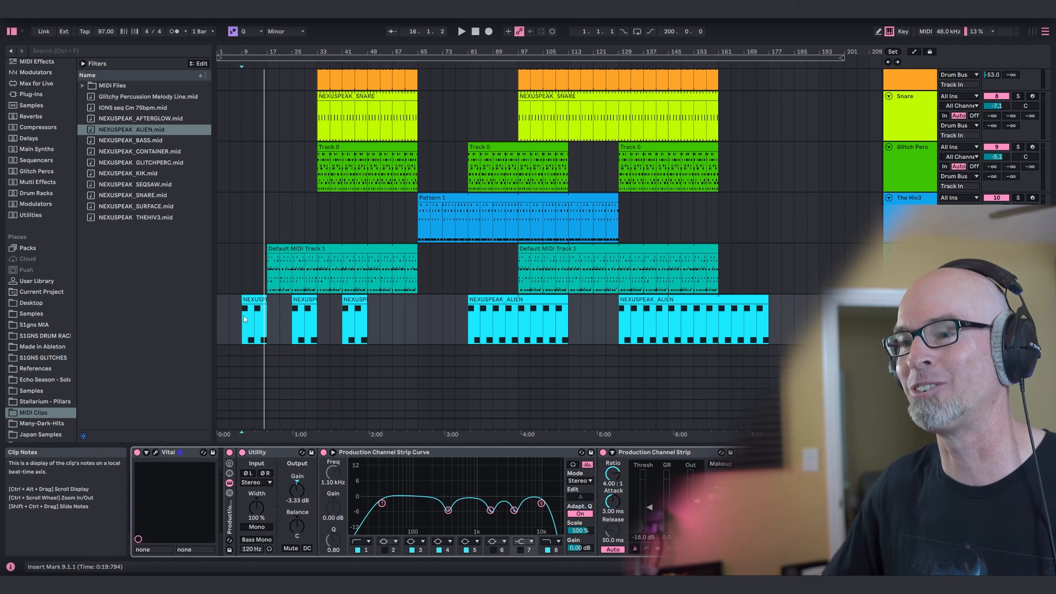
pyautogui.press('space')
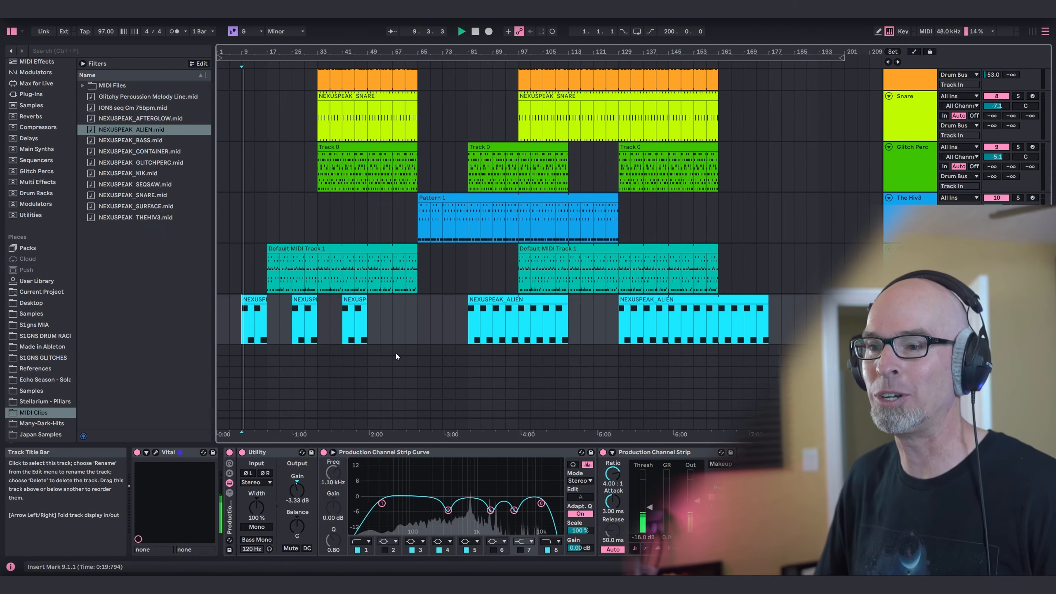
pyautogui.click(293, 312)
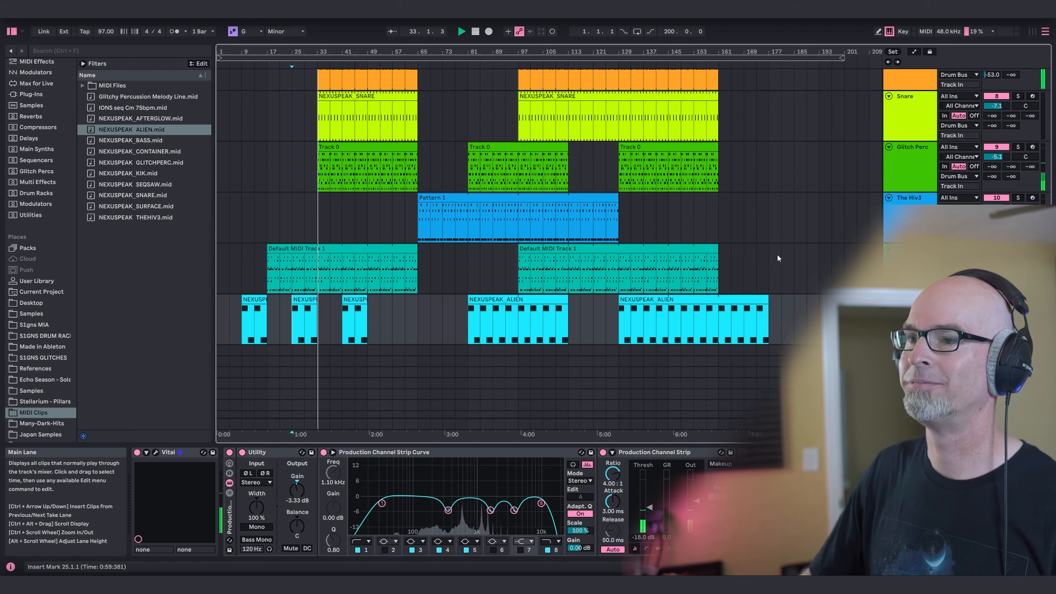
pyautogui.scroll(5, 778, 225)
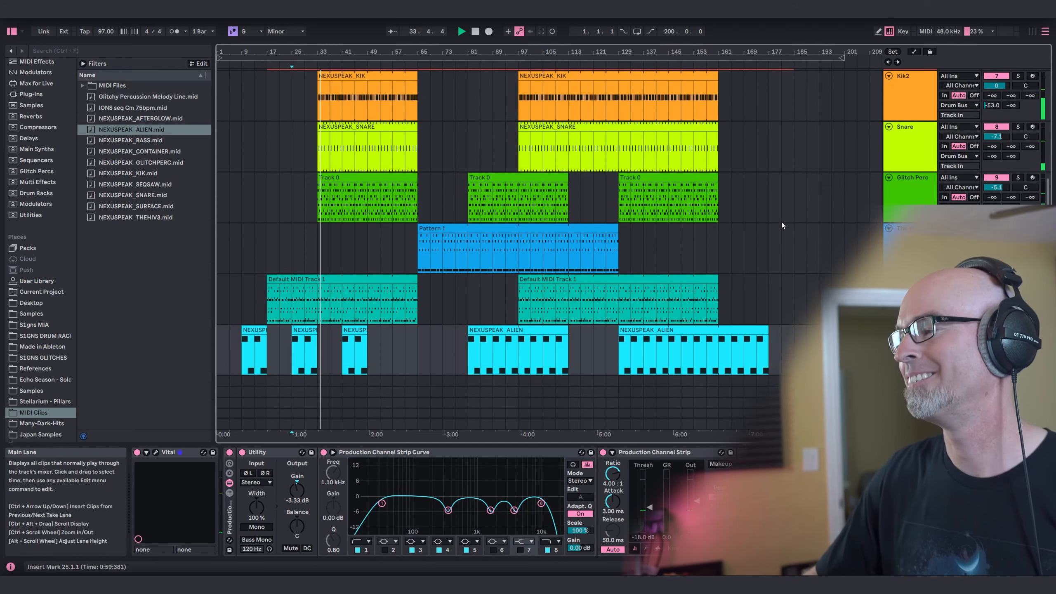
pyautogui.scroll(-1, 783, 226)
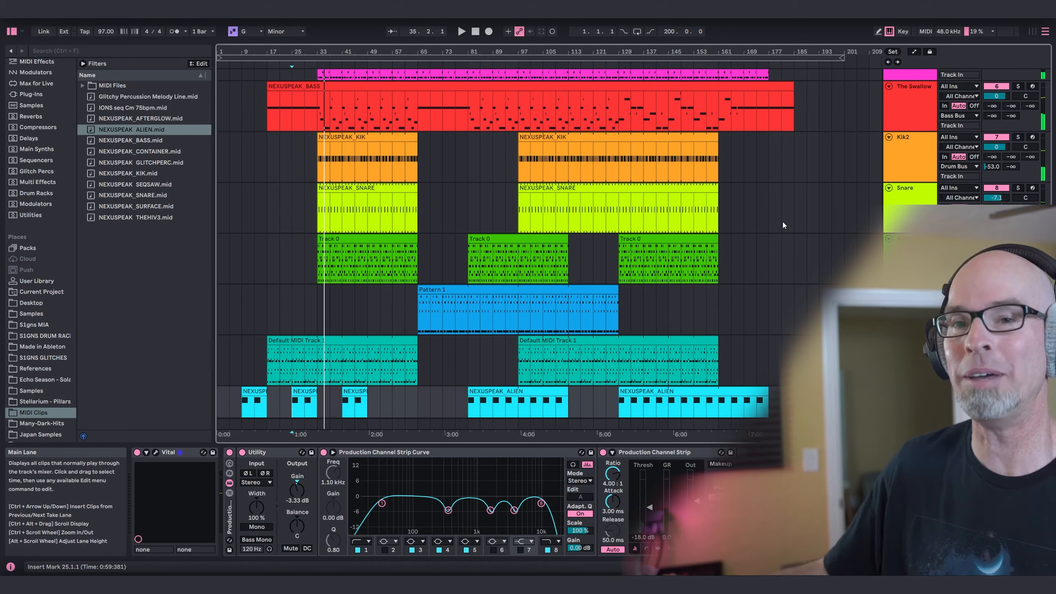
pyautogui.scroll(-3, 718, 208)
pyautogui.scroll(8, 720, 209)
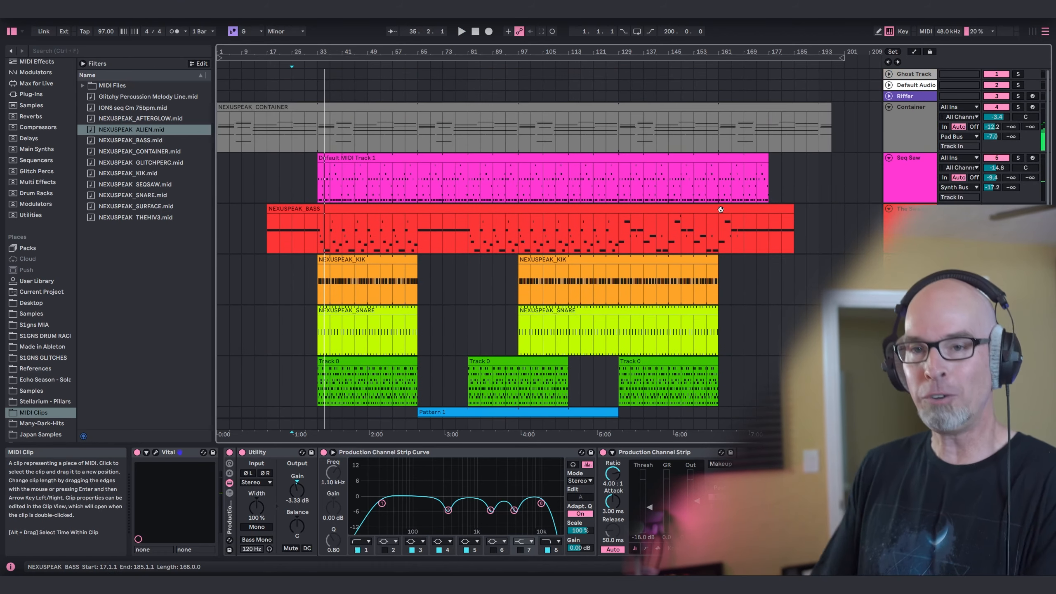
pyautogui.scroll(-7, 780, 225)
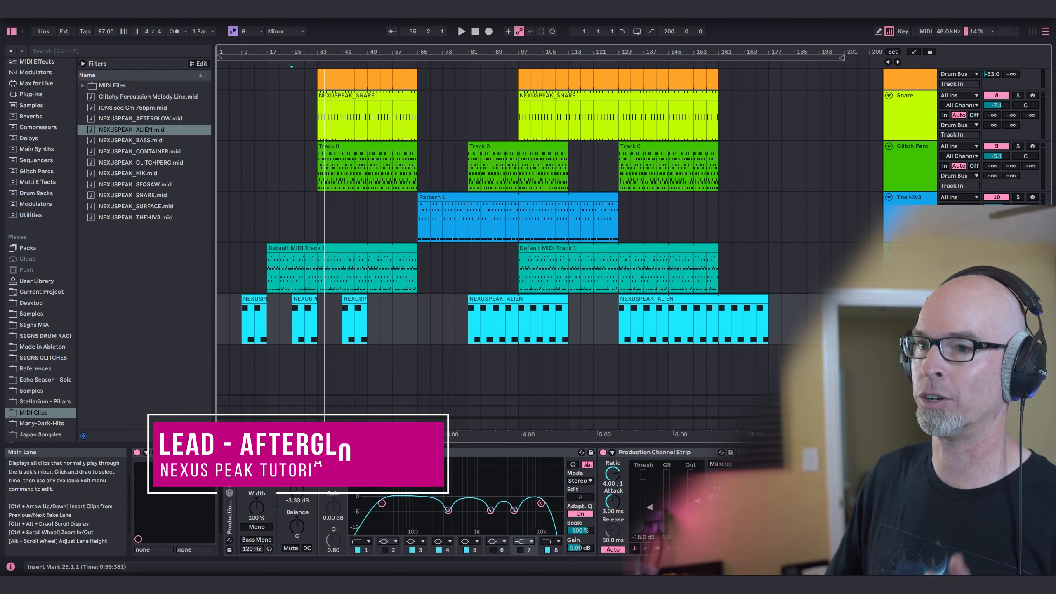
# Load Vital from the Main Synths collection on another new MIDI track and choose the "Nexus Peak - Afterglow" preset.
pyautogui.click(29, 151)
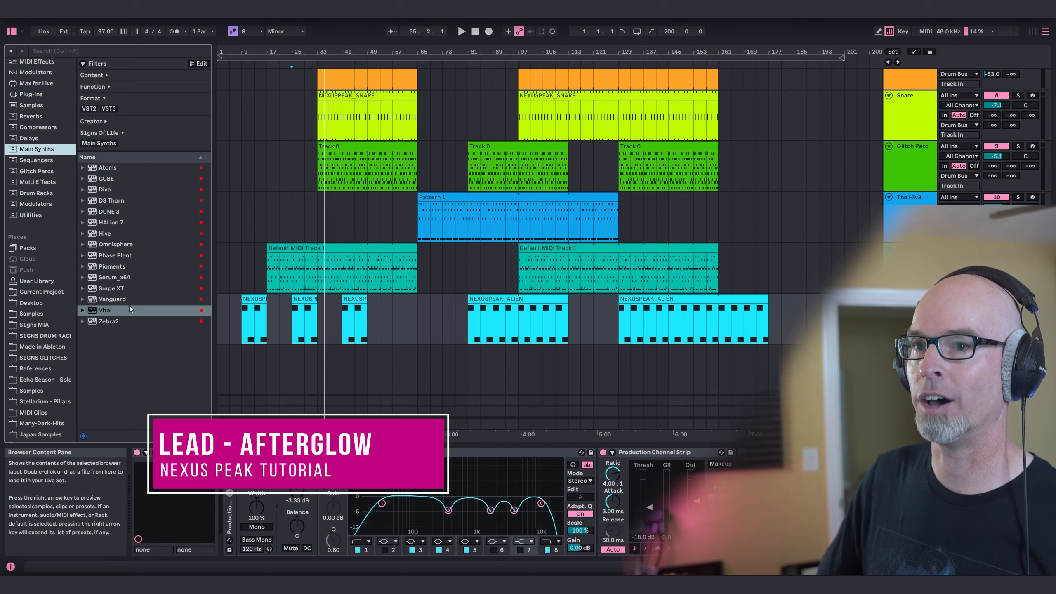
pyautogui.doubleClick(107, 311)
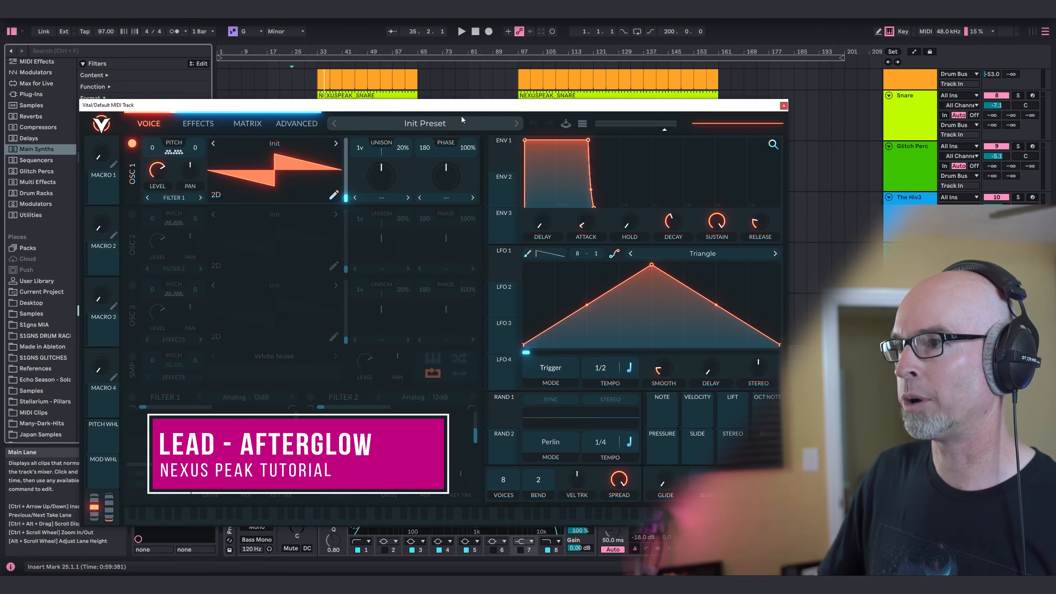
pyautogui.click(461, 120)
pyautogui.click(438, 177)
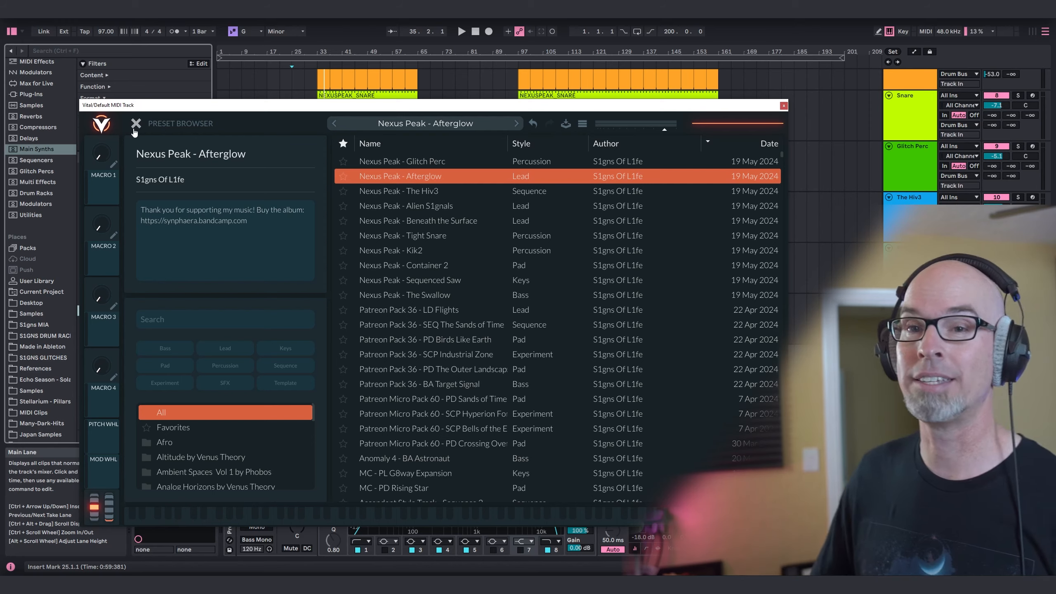
pyautogui.click(134, 127)
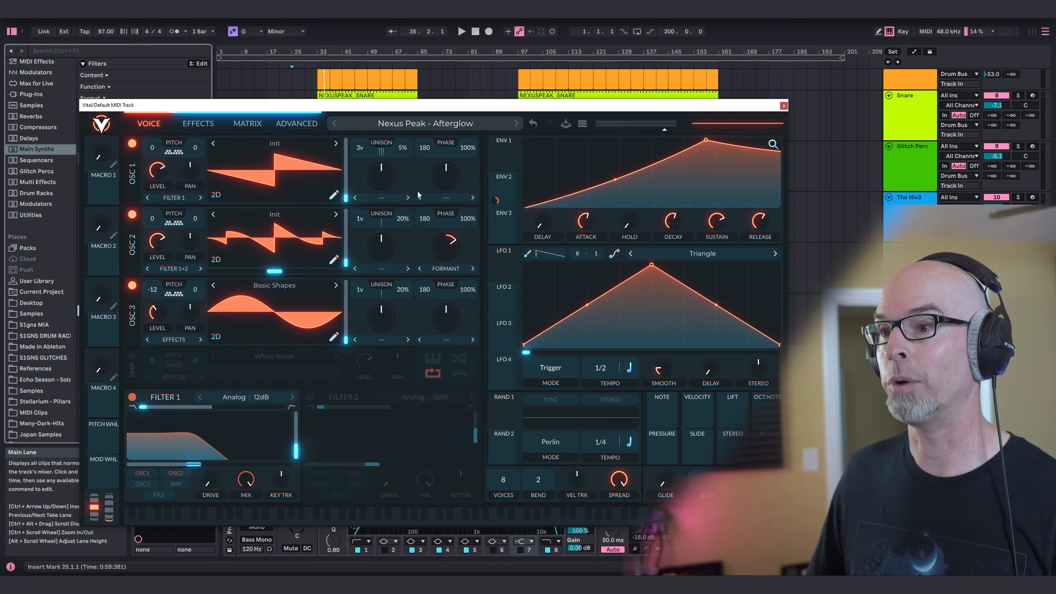
pyautogui.click(783, 105)
# Place the NEXUSPEAK_AFTERGLOW.mid clip on the Afterglow track from bar 145 to bar 177 and select the track.
pyautogui.scroll(-1, 60, 389)
pyautogui.click(37, 401)
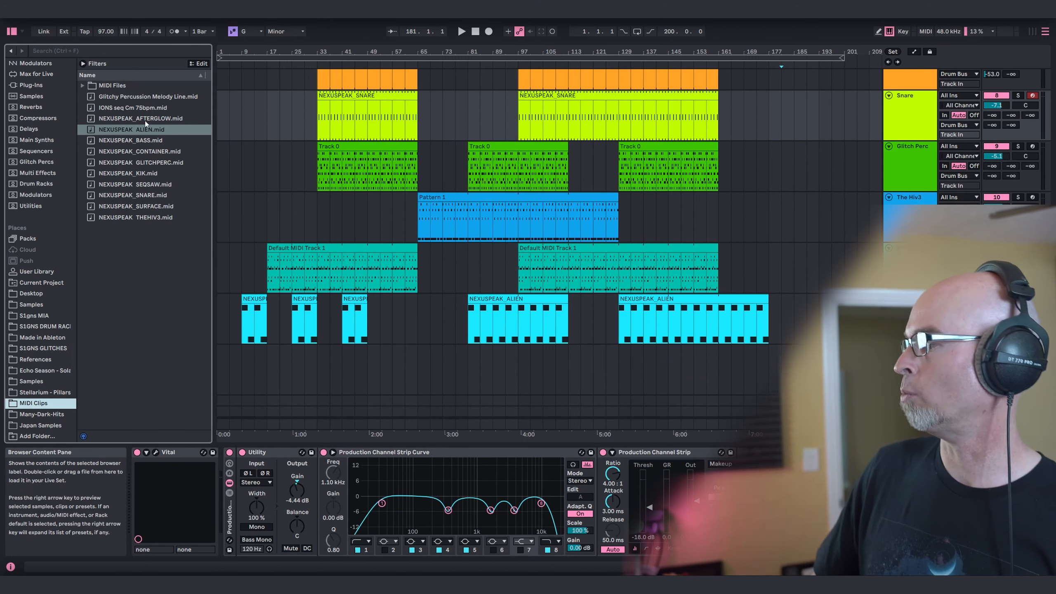
pyautogui.moveTo(132, 118); pyautogui.dragTo(672, 377)
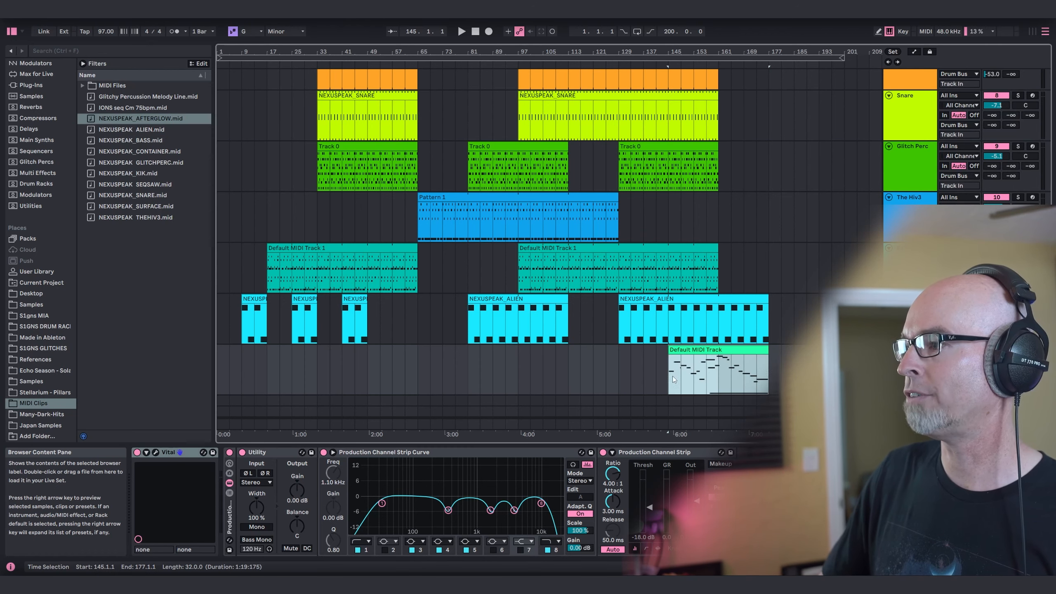
pyautogui.click(910, 350)
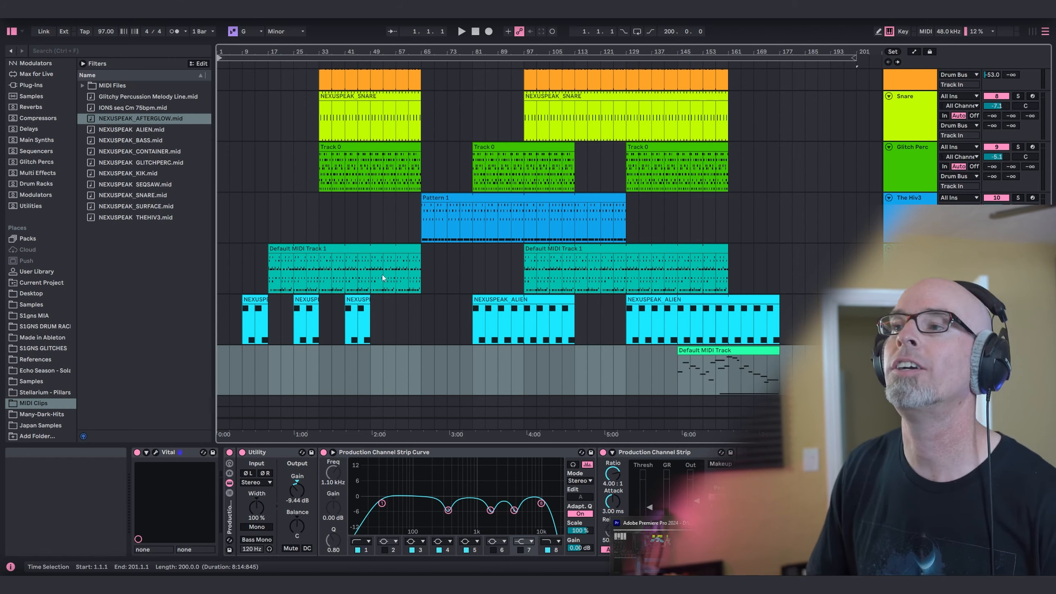
# Loop the arrangement from bar 145 to bar 177 and play it from bar 145 to hear the Afterglow clip.
pyautogui.moveTo(219, 58); pyautogui.dragTo(677, 58)
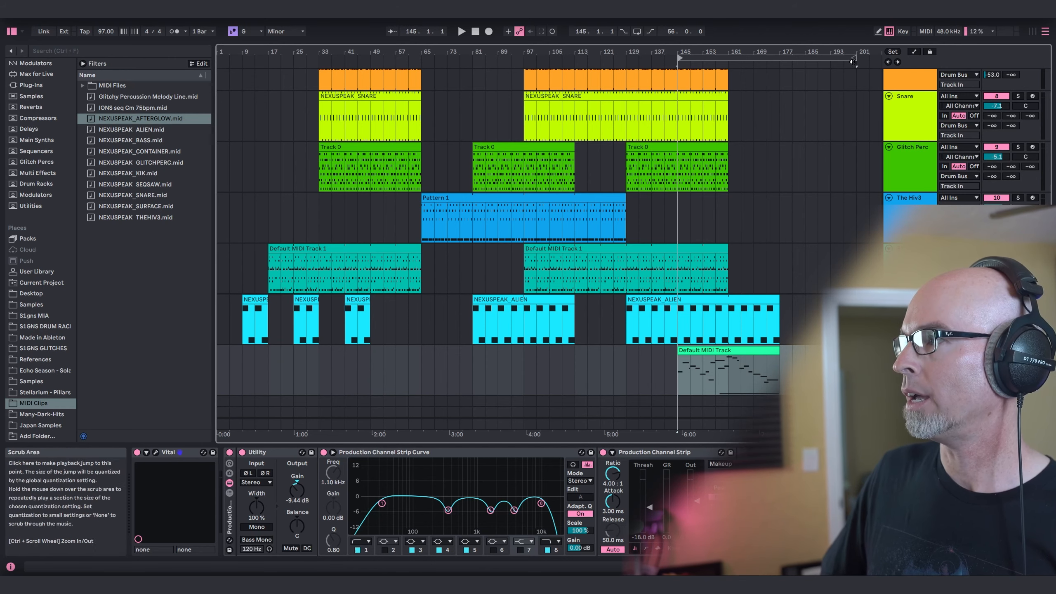
pyautogui.moveTo(855, 58); pyautogui.dragTo(777, 57)
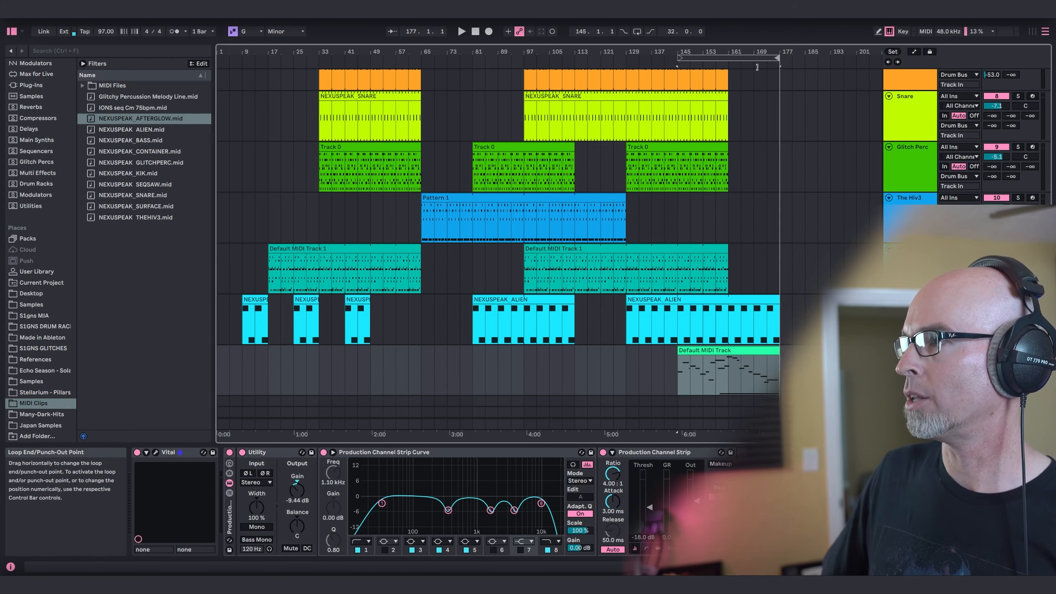
pyautogui.click(637, 31)
pyautogui.click(677, 373)
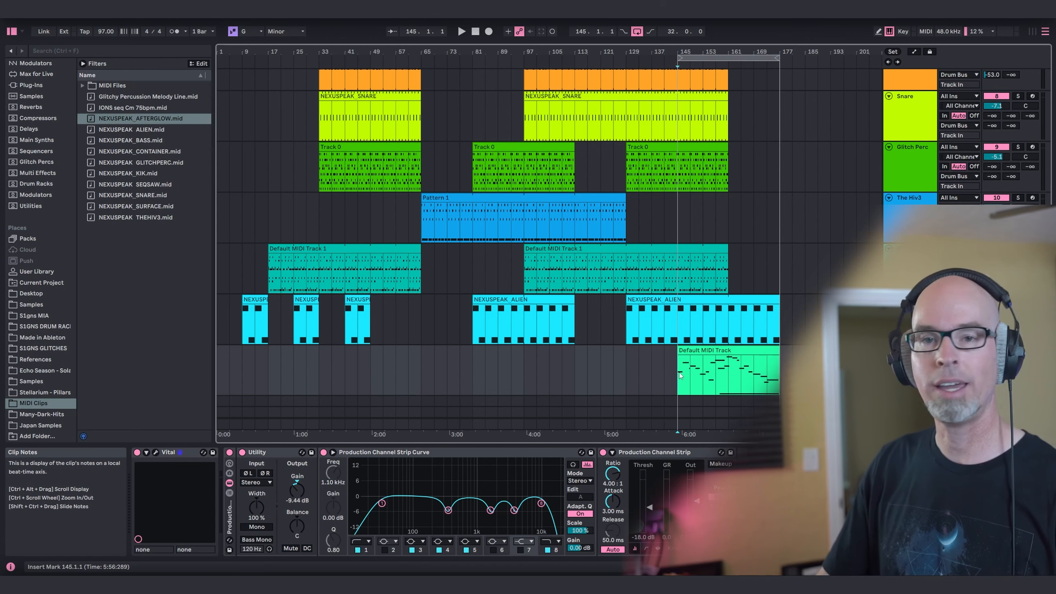
pyautogui.press('space')
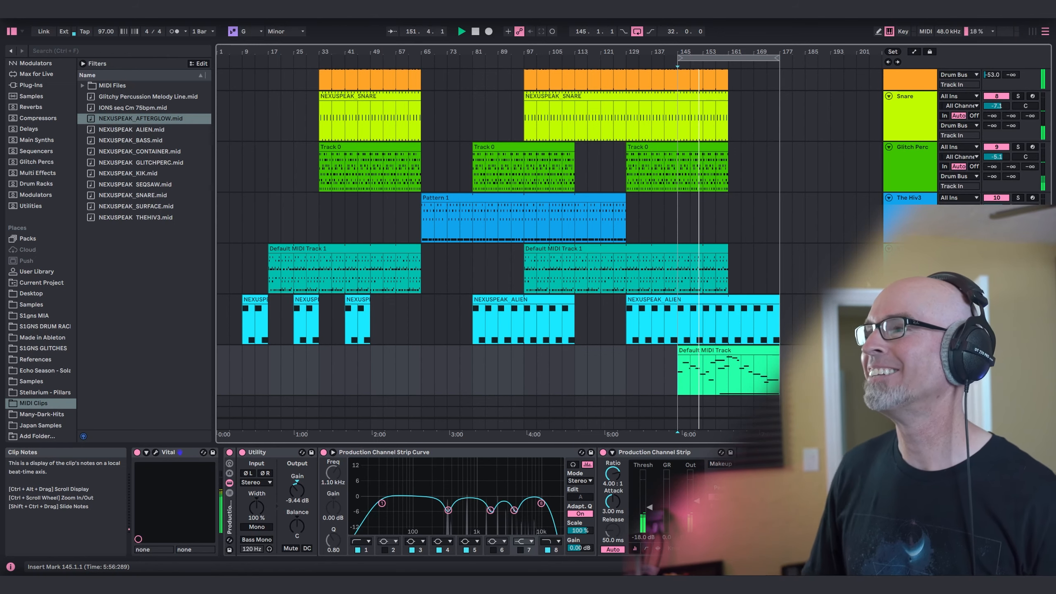
# Shorten the loop to end at bar 161 and switch looping off after reviewing the layered tracks during playback.
pyautogui.moveTo(776, 55); pyautogui.dragTo(729, 55)
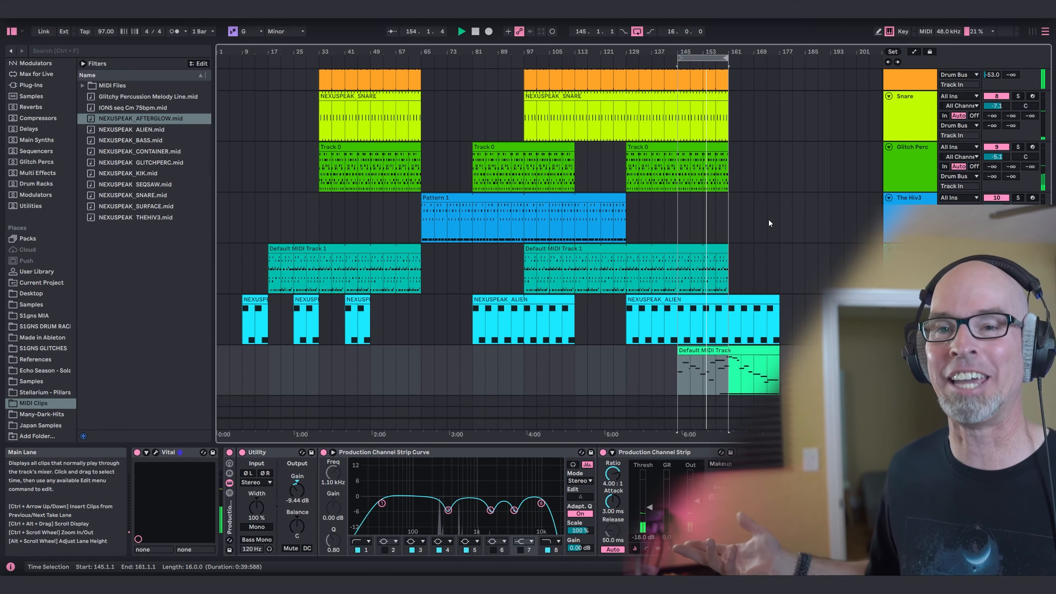
pyautogui.scroll(5, 769, 220)
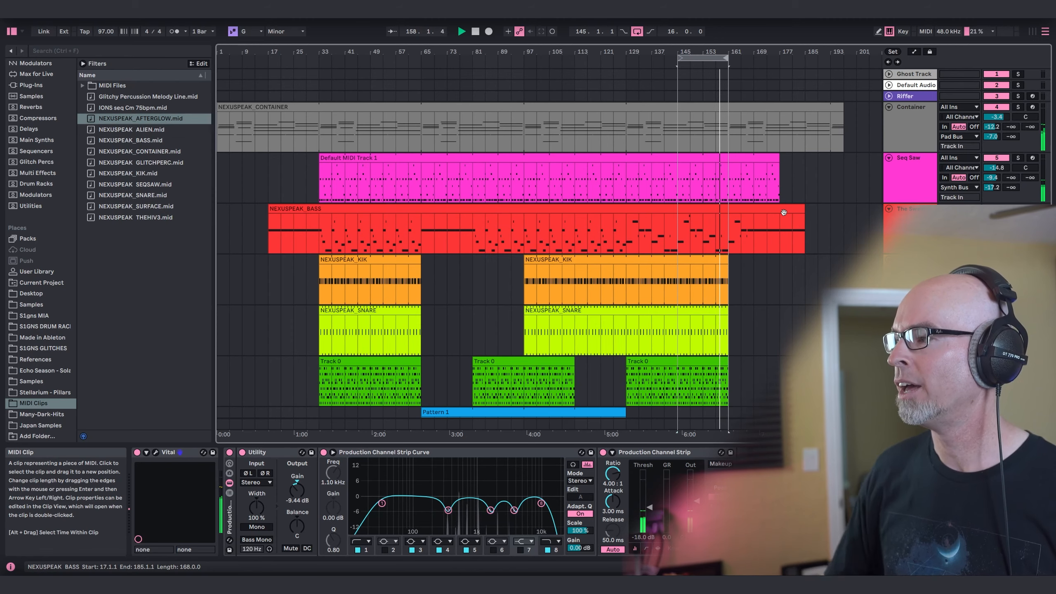
pyautogui.scroll(-3, 790, 230)
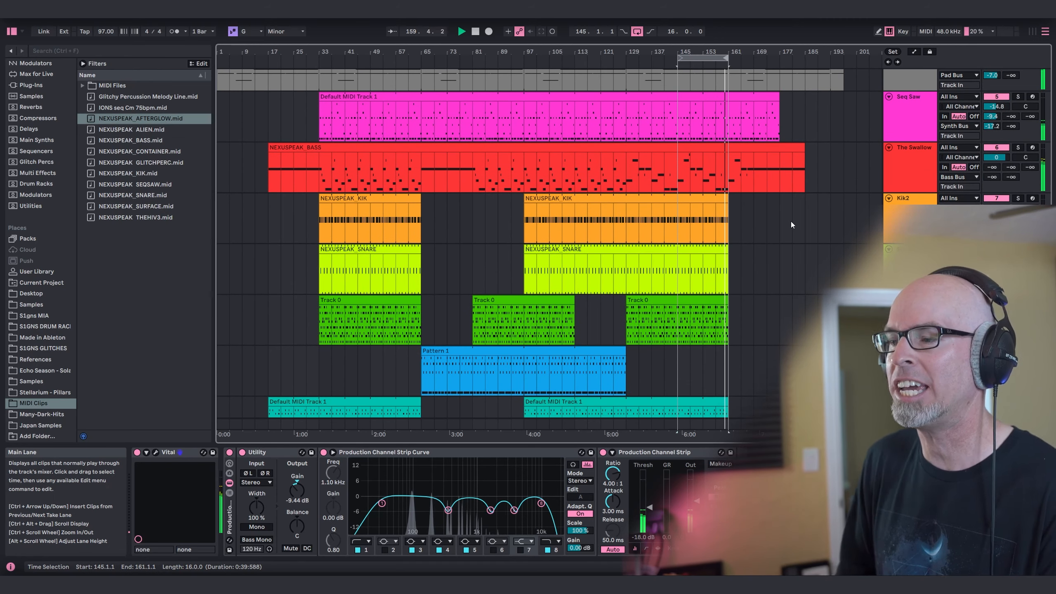
pyautogui.scroll(-4, 789, 221)
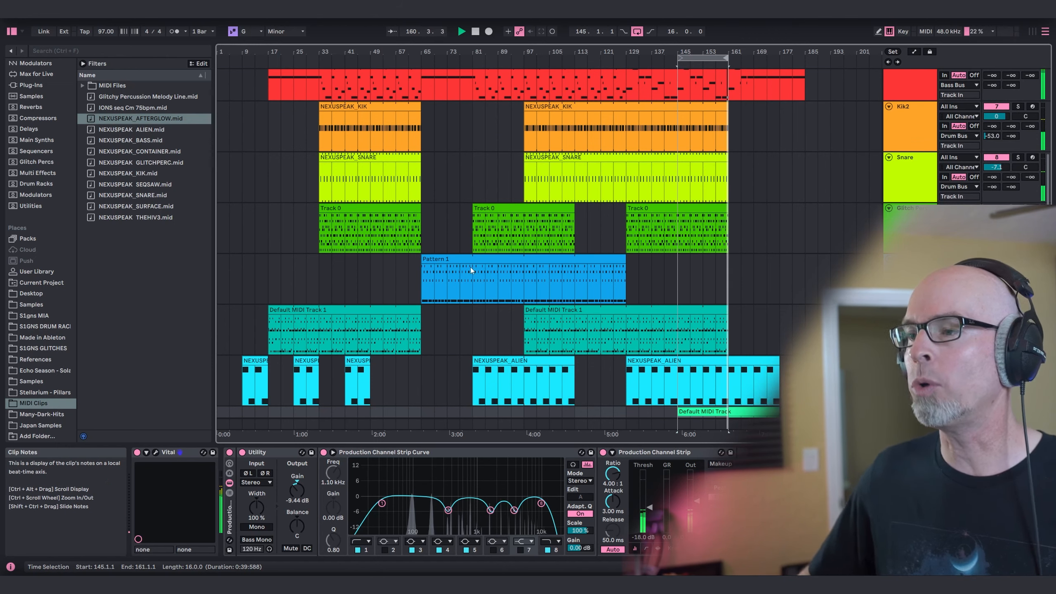
pyautogui.scroll(-2, 745, 311)
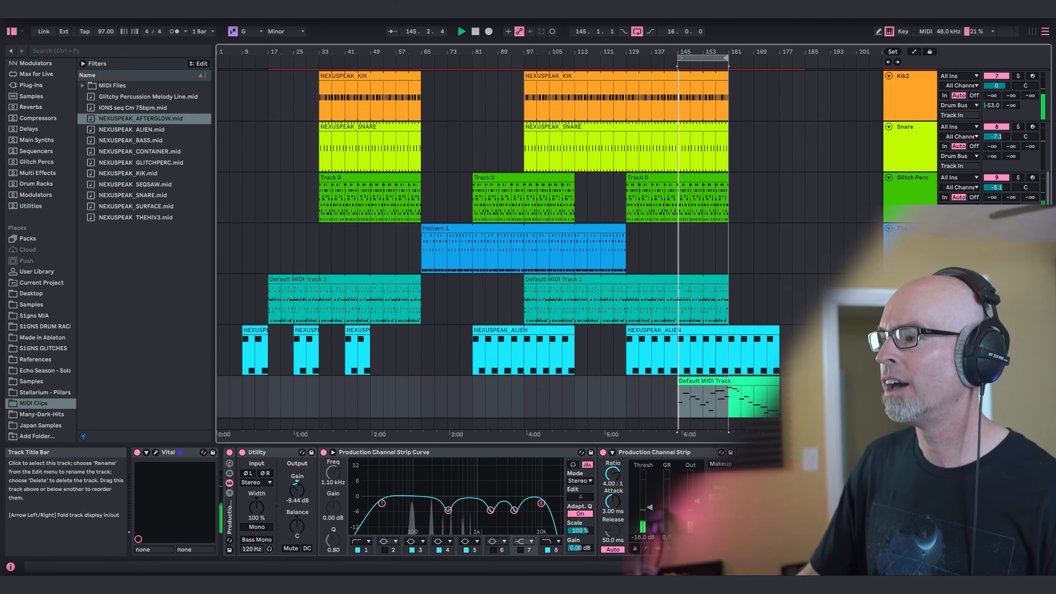
pyautogui.scroll(-1, 828, 300)
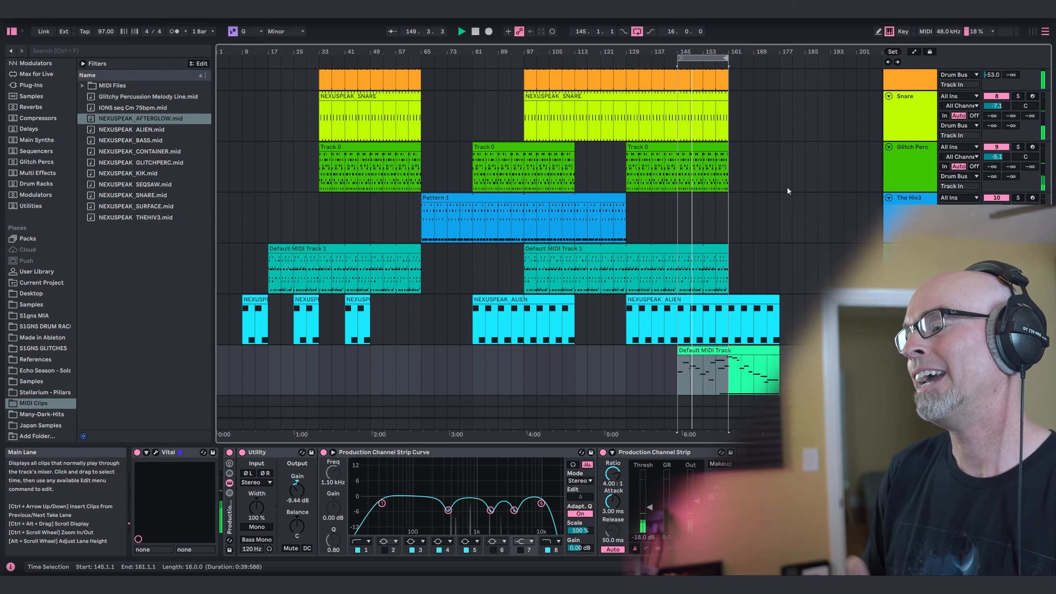
pyautogui.click(637, 33)
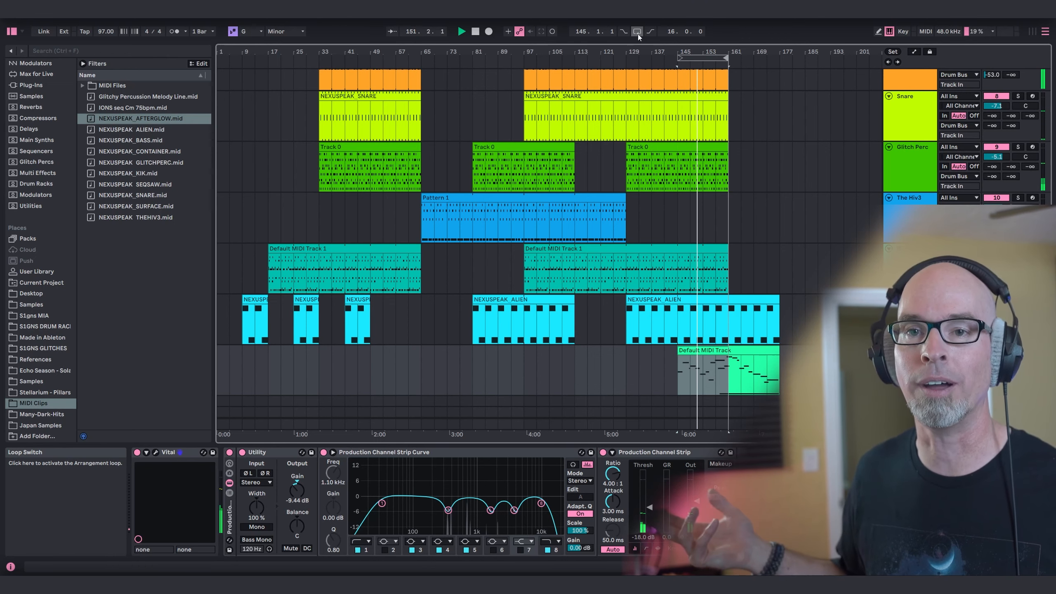